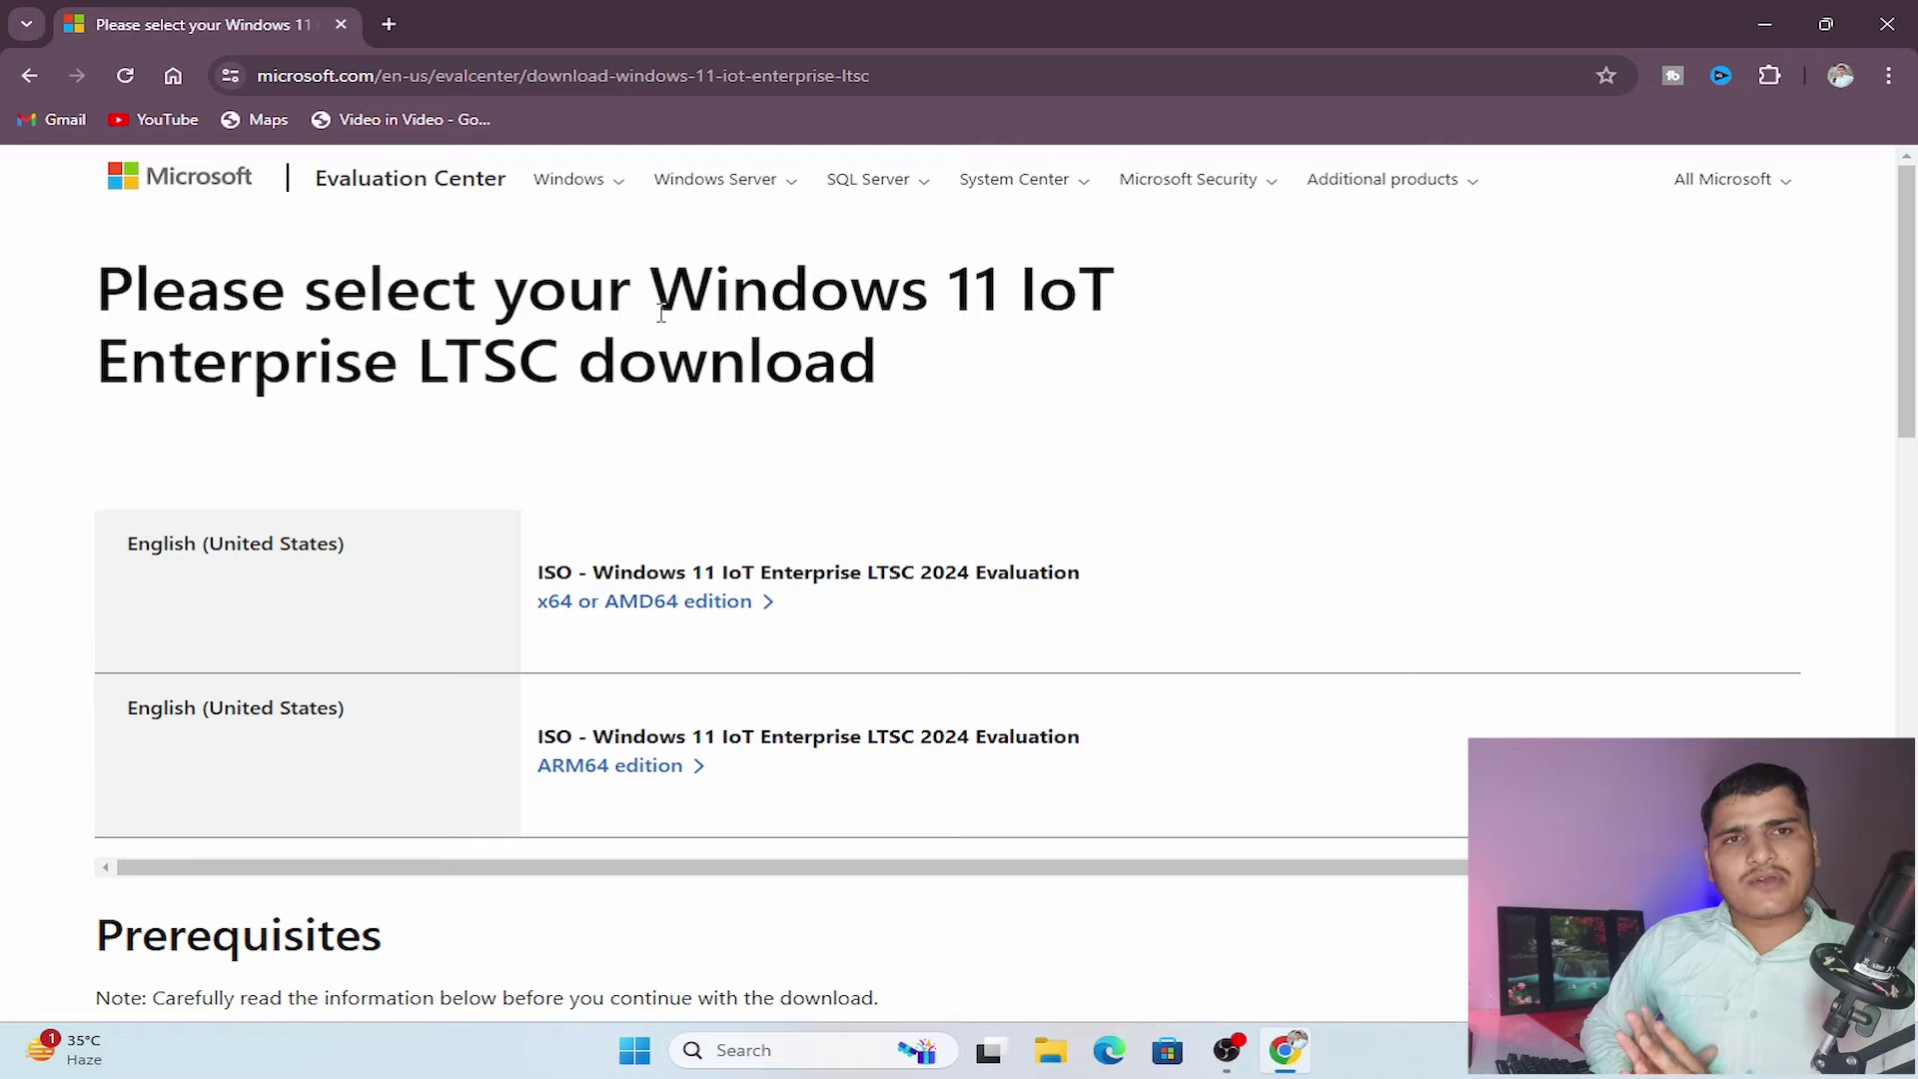
# - Open the hardware requirements linked under the download page's Prerequisites and examine the Windows 11 LTSC minimum requirements table
pyautogui.scroll(-6, 660, 330)
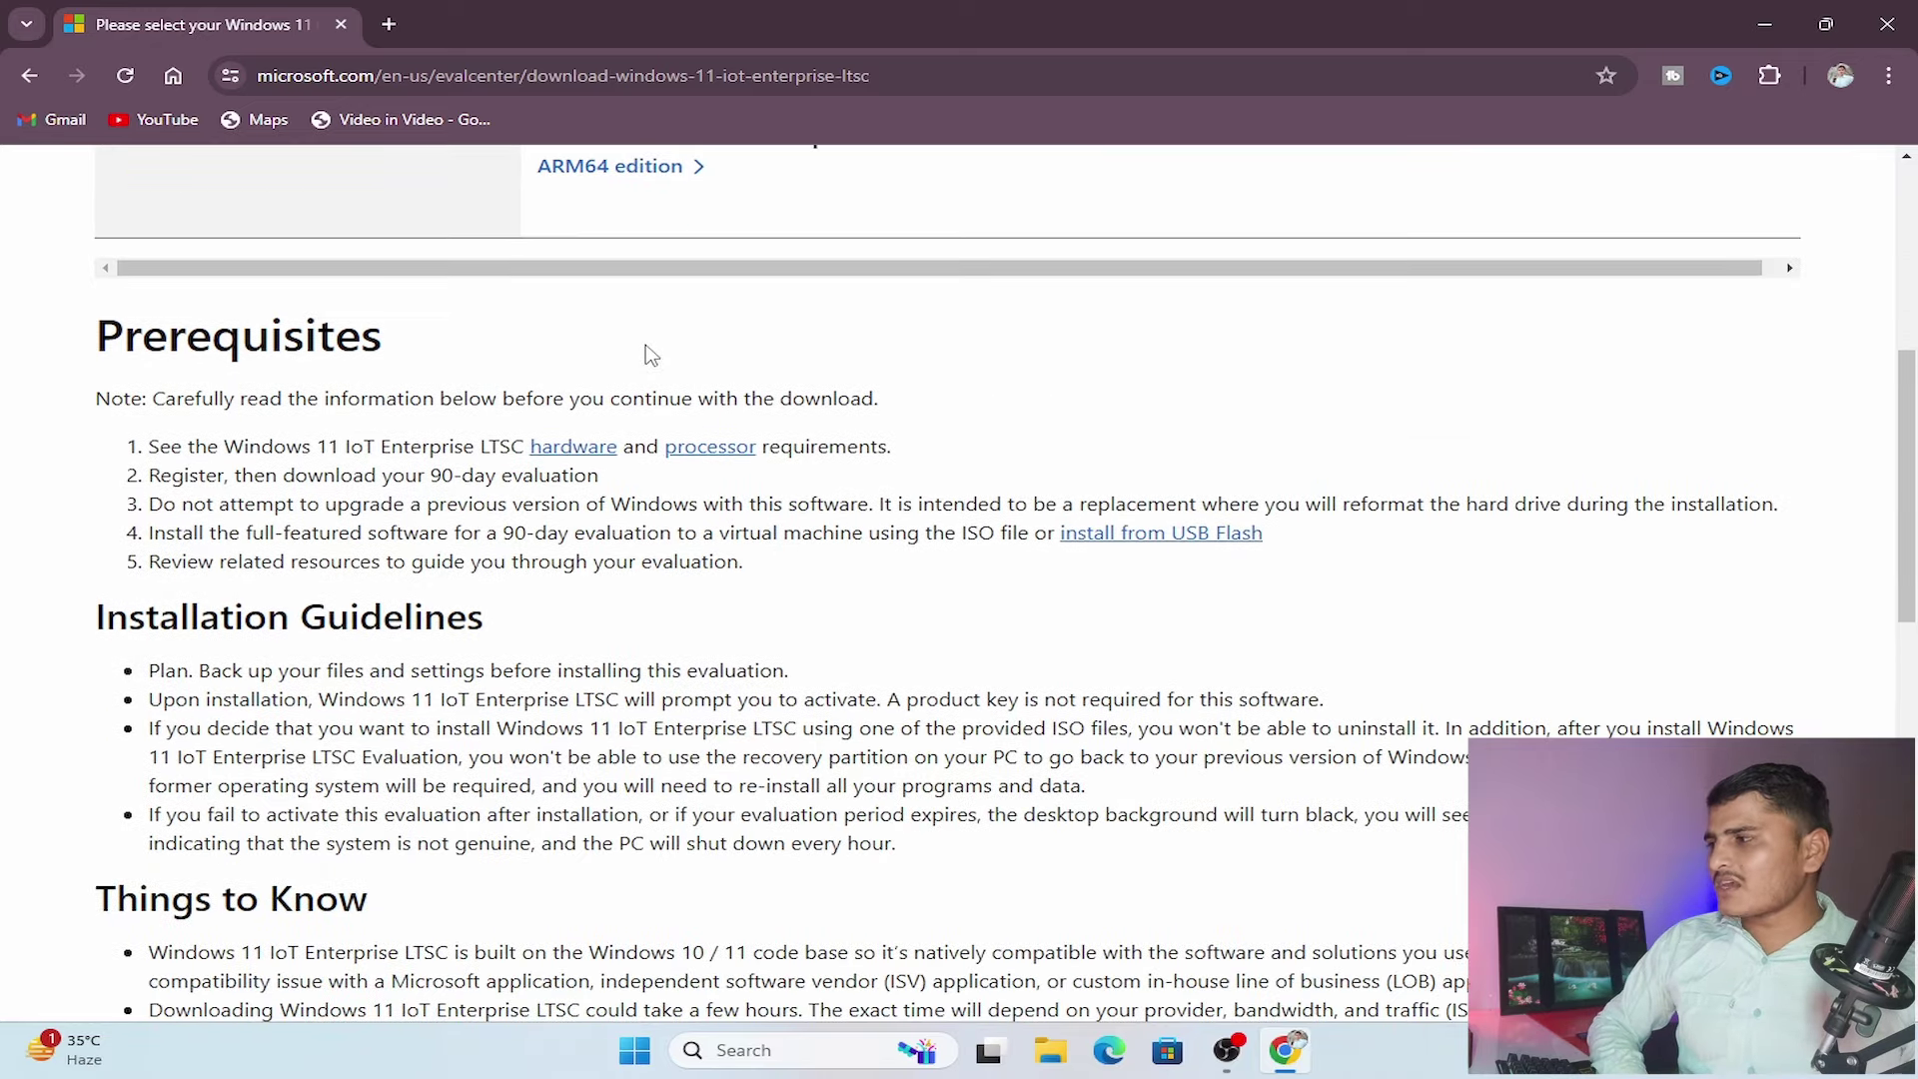
pyautogui.click(558, 450)
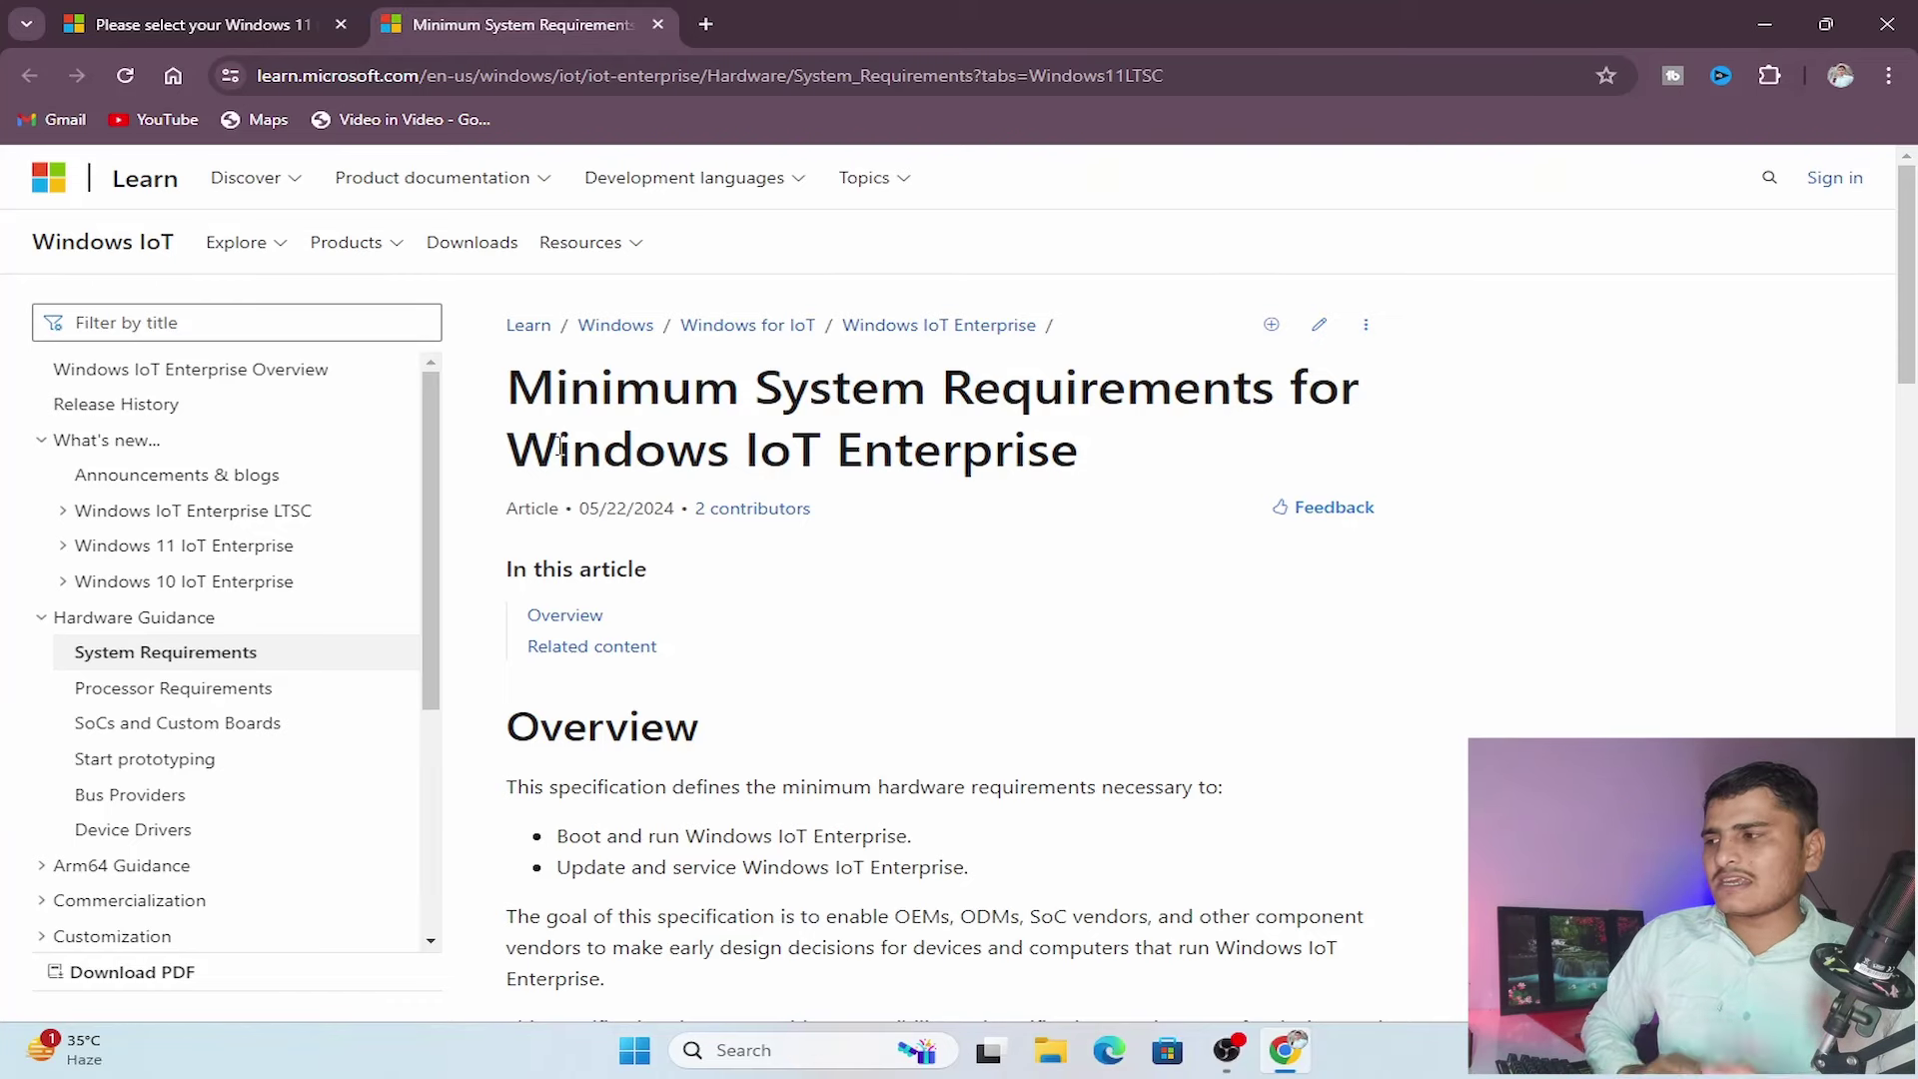
pyautogui.scroll(-7, 569, 637)
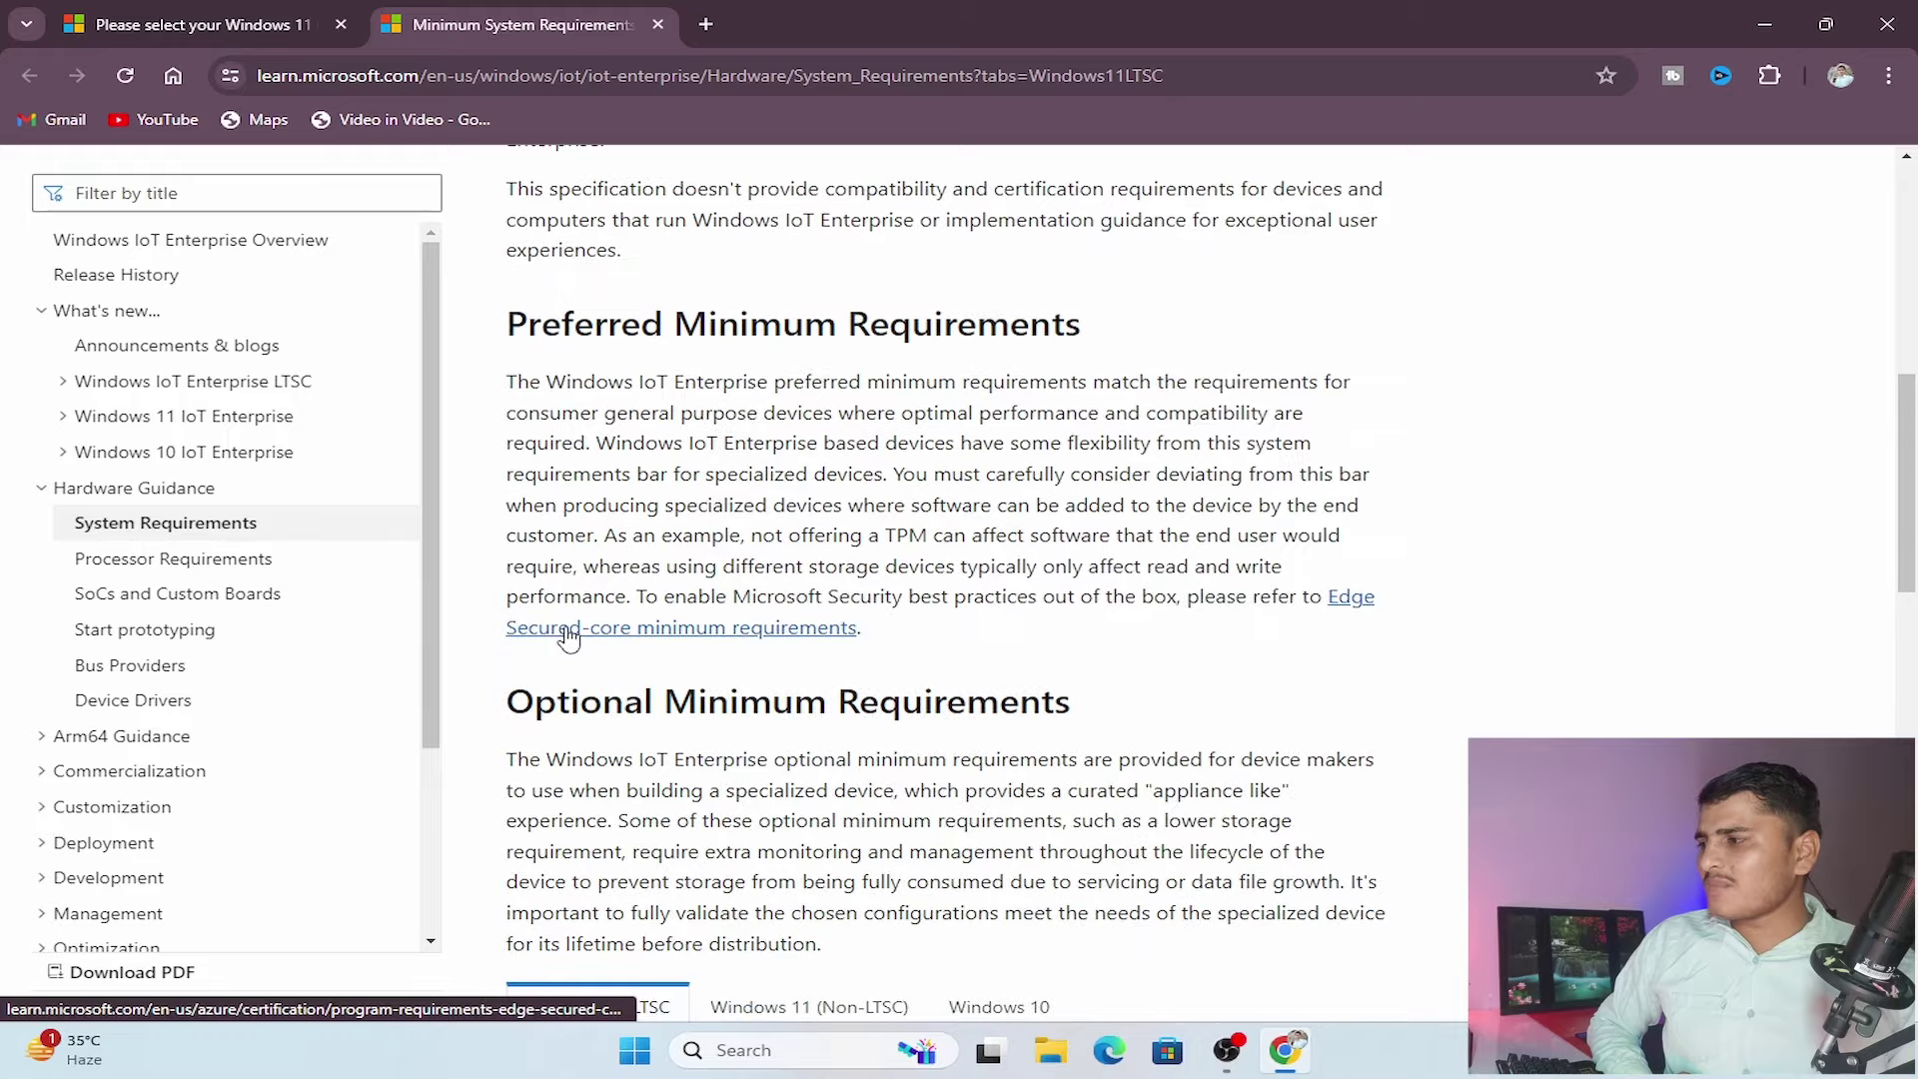
pyautogui.scroll(-6, 569, 637)
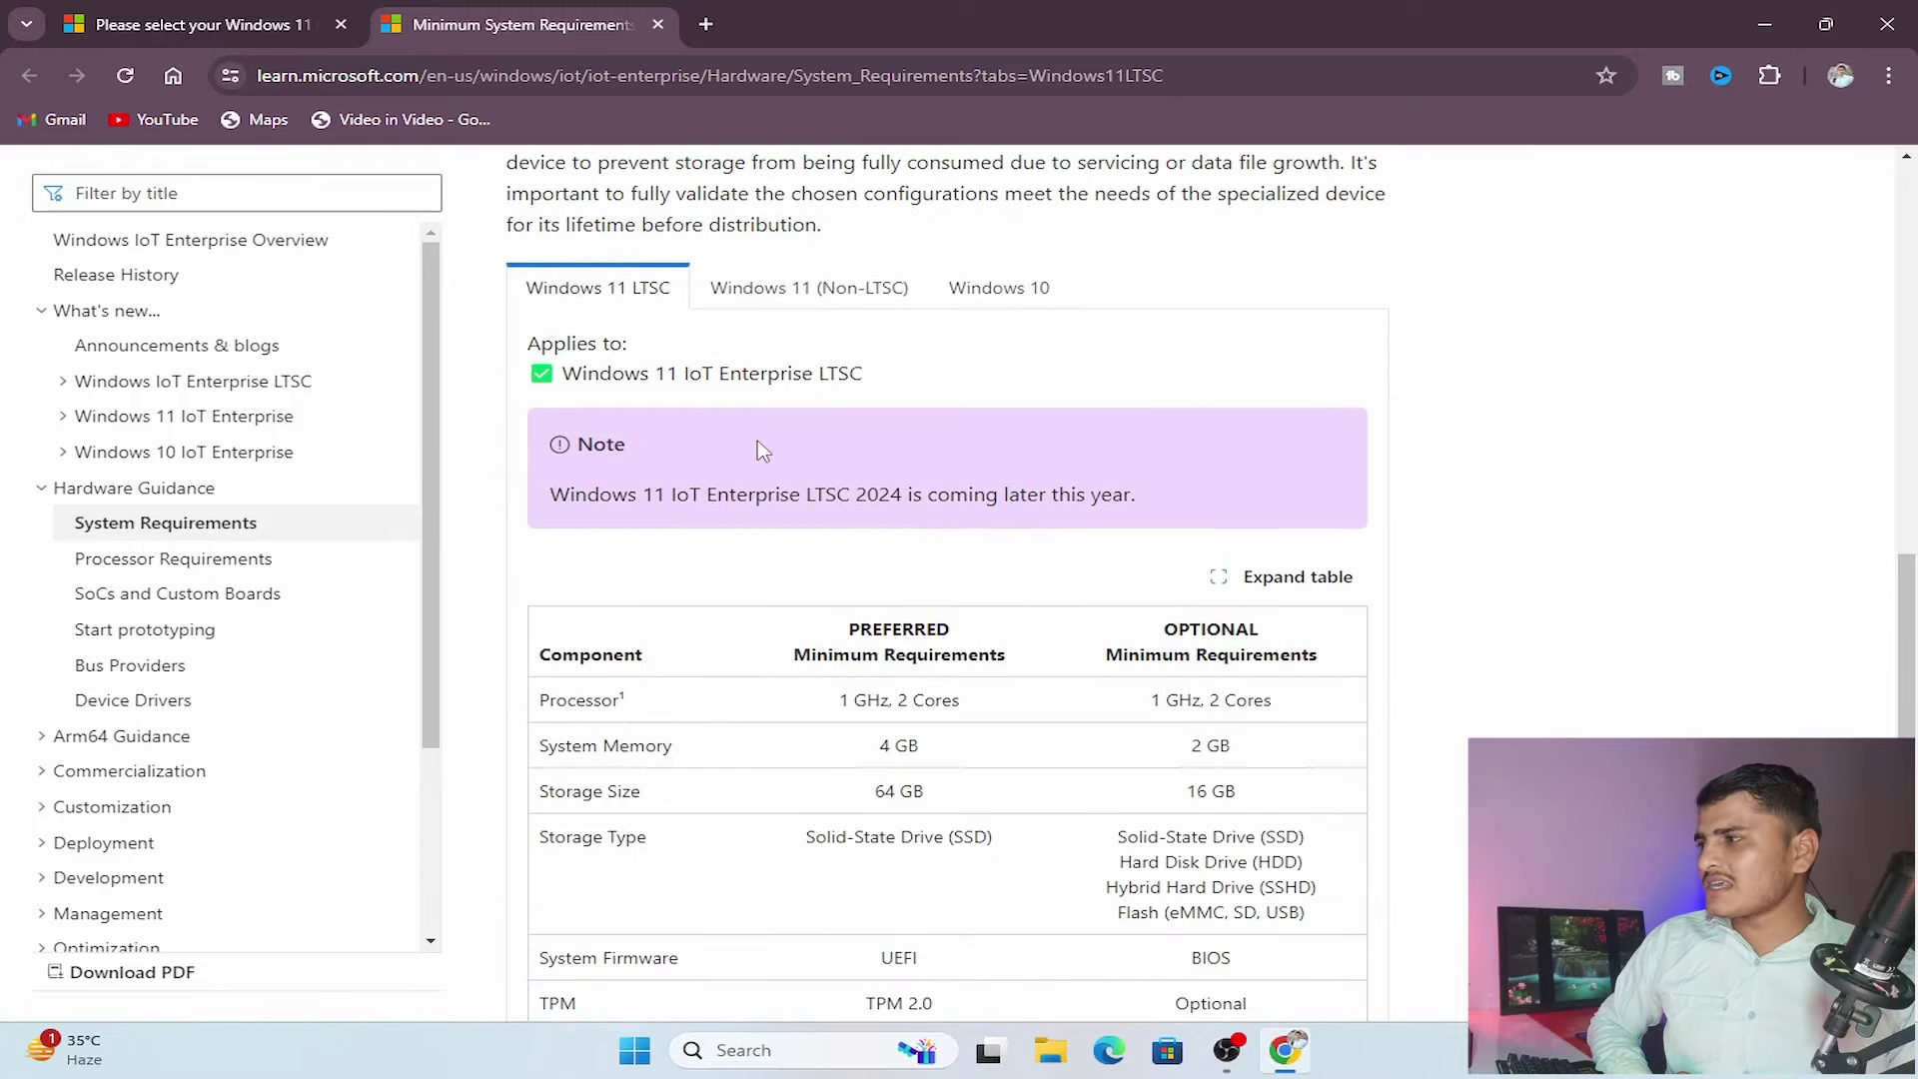
pyautogui.scroll(-3, 762, 450)
pyautogui.scroll(1, 762, 425)
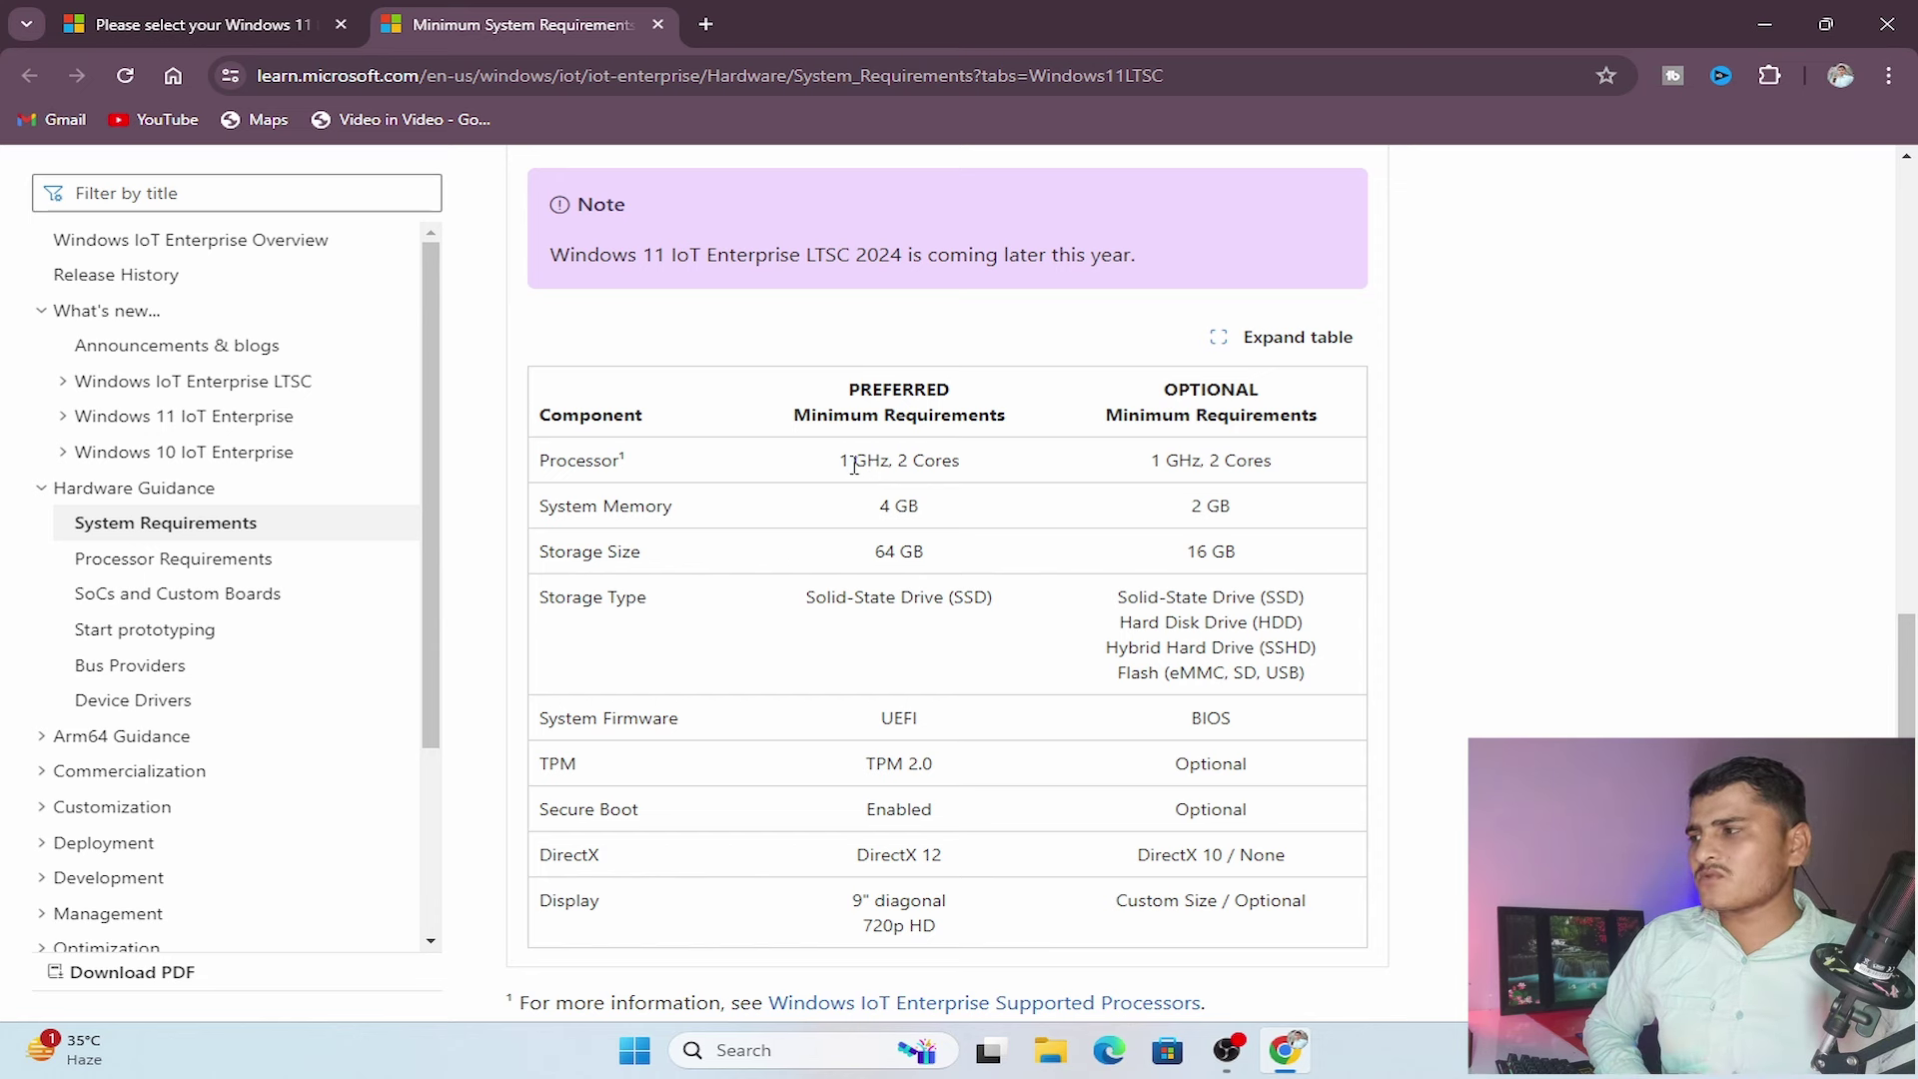
pyautogui.moveTo(838, 461); pyautogui.dragTo(959, 461)
pyautogui.click(962, 507)
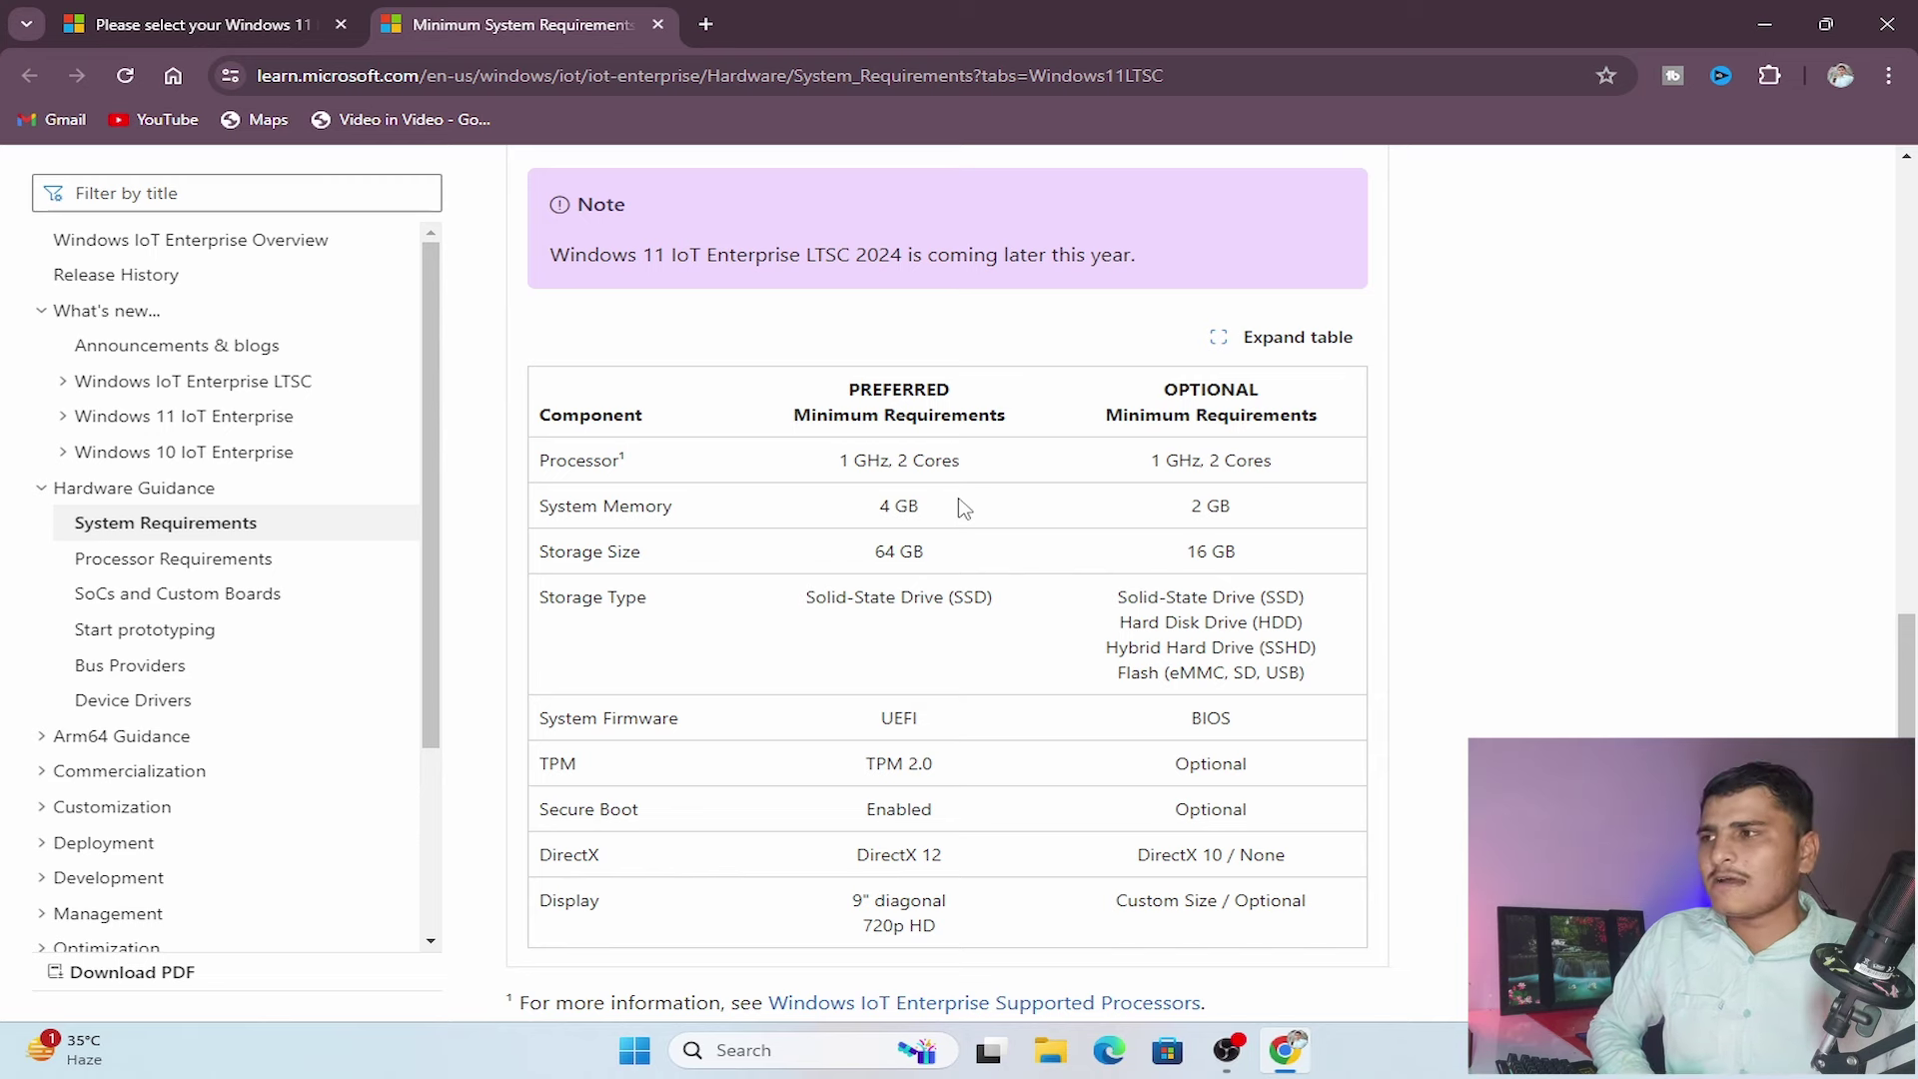
# - Switch to the desktop and check this computer's device specifications in the This PC properties
pyautogui.click(1764, 24)
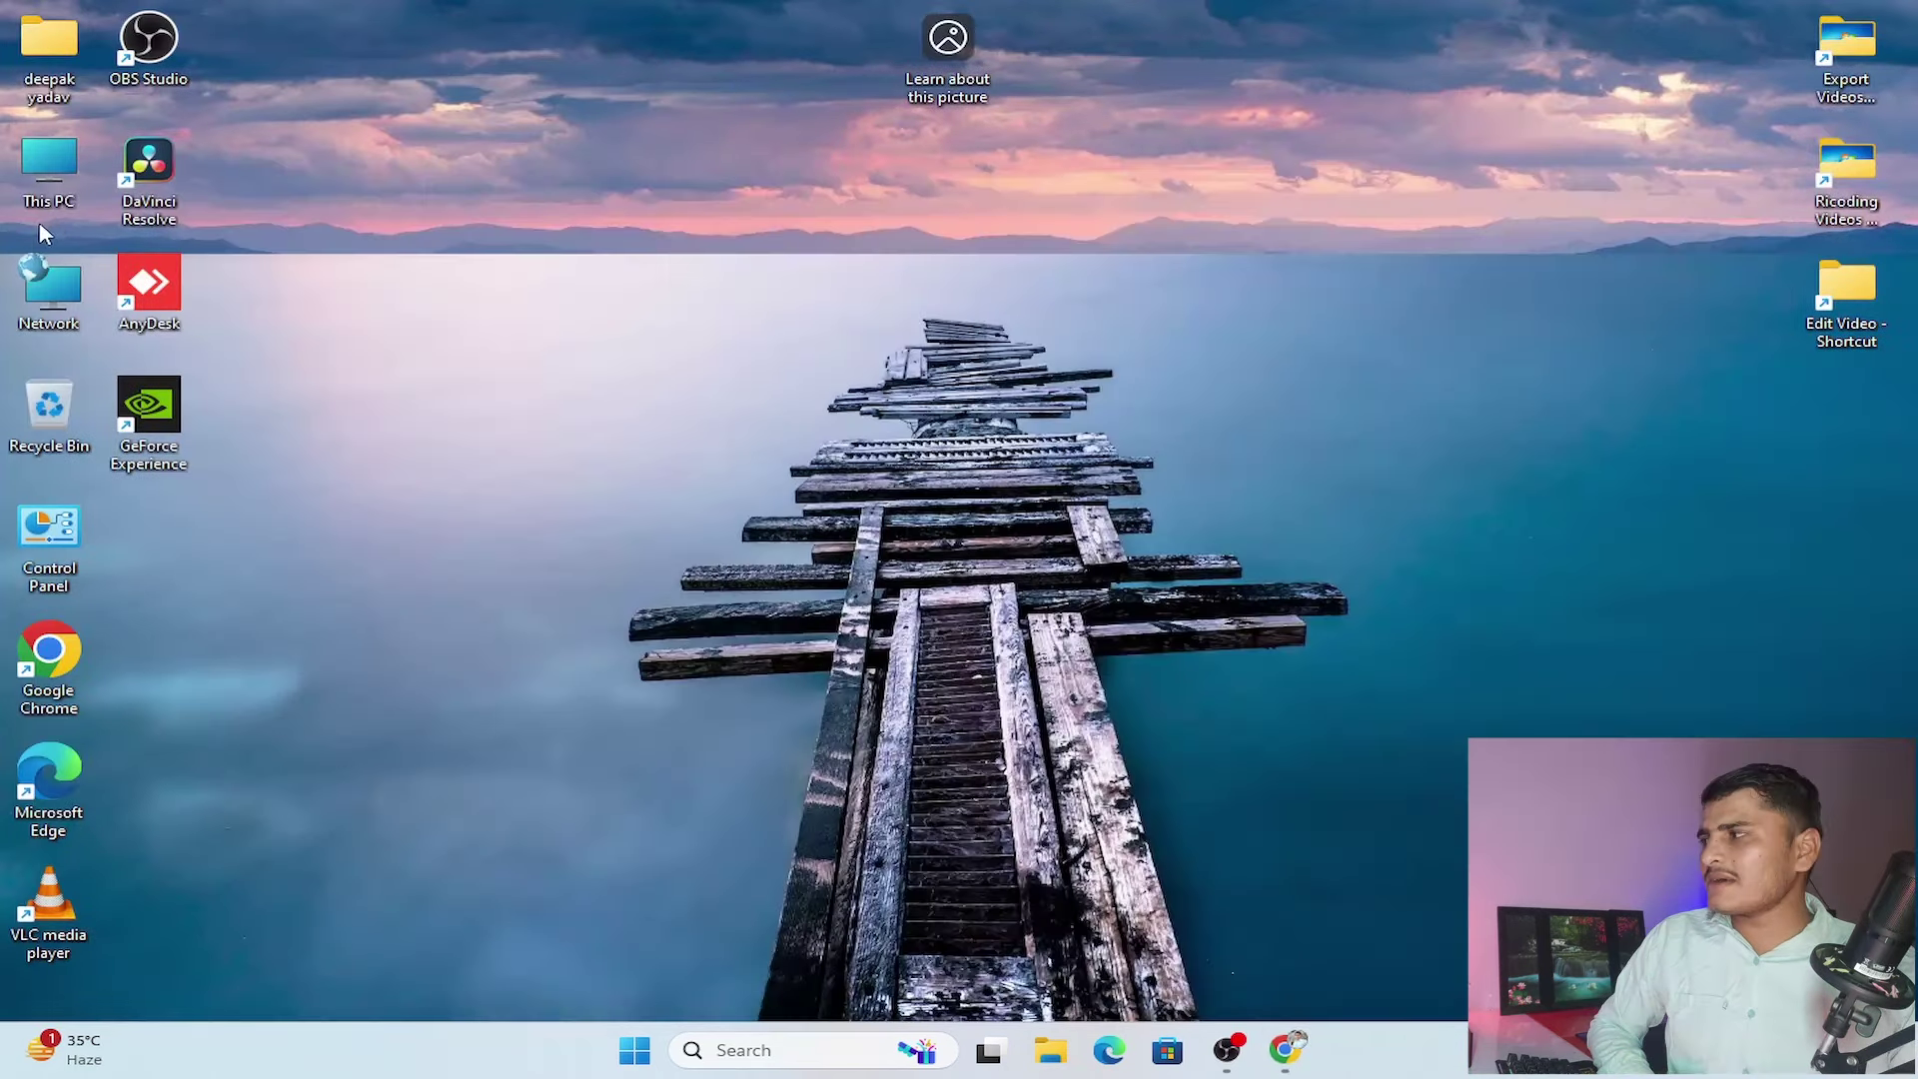
pyautogui.rightClick(26, 173)
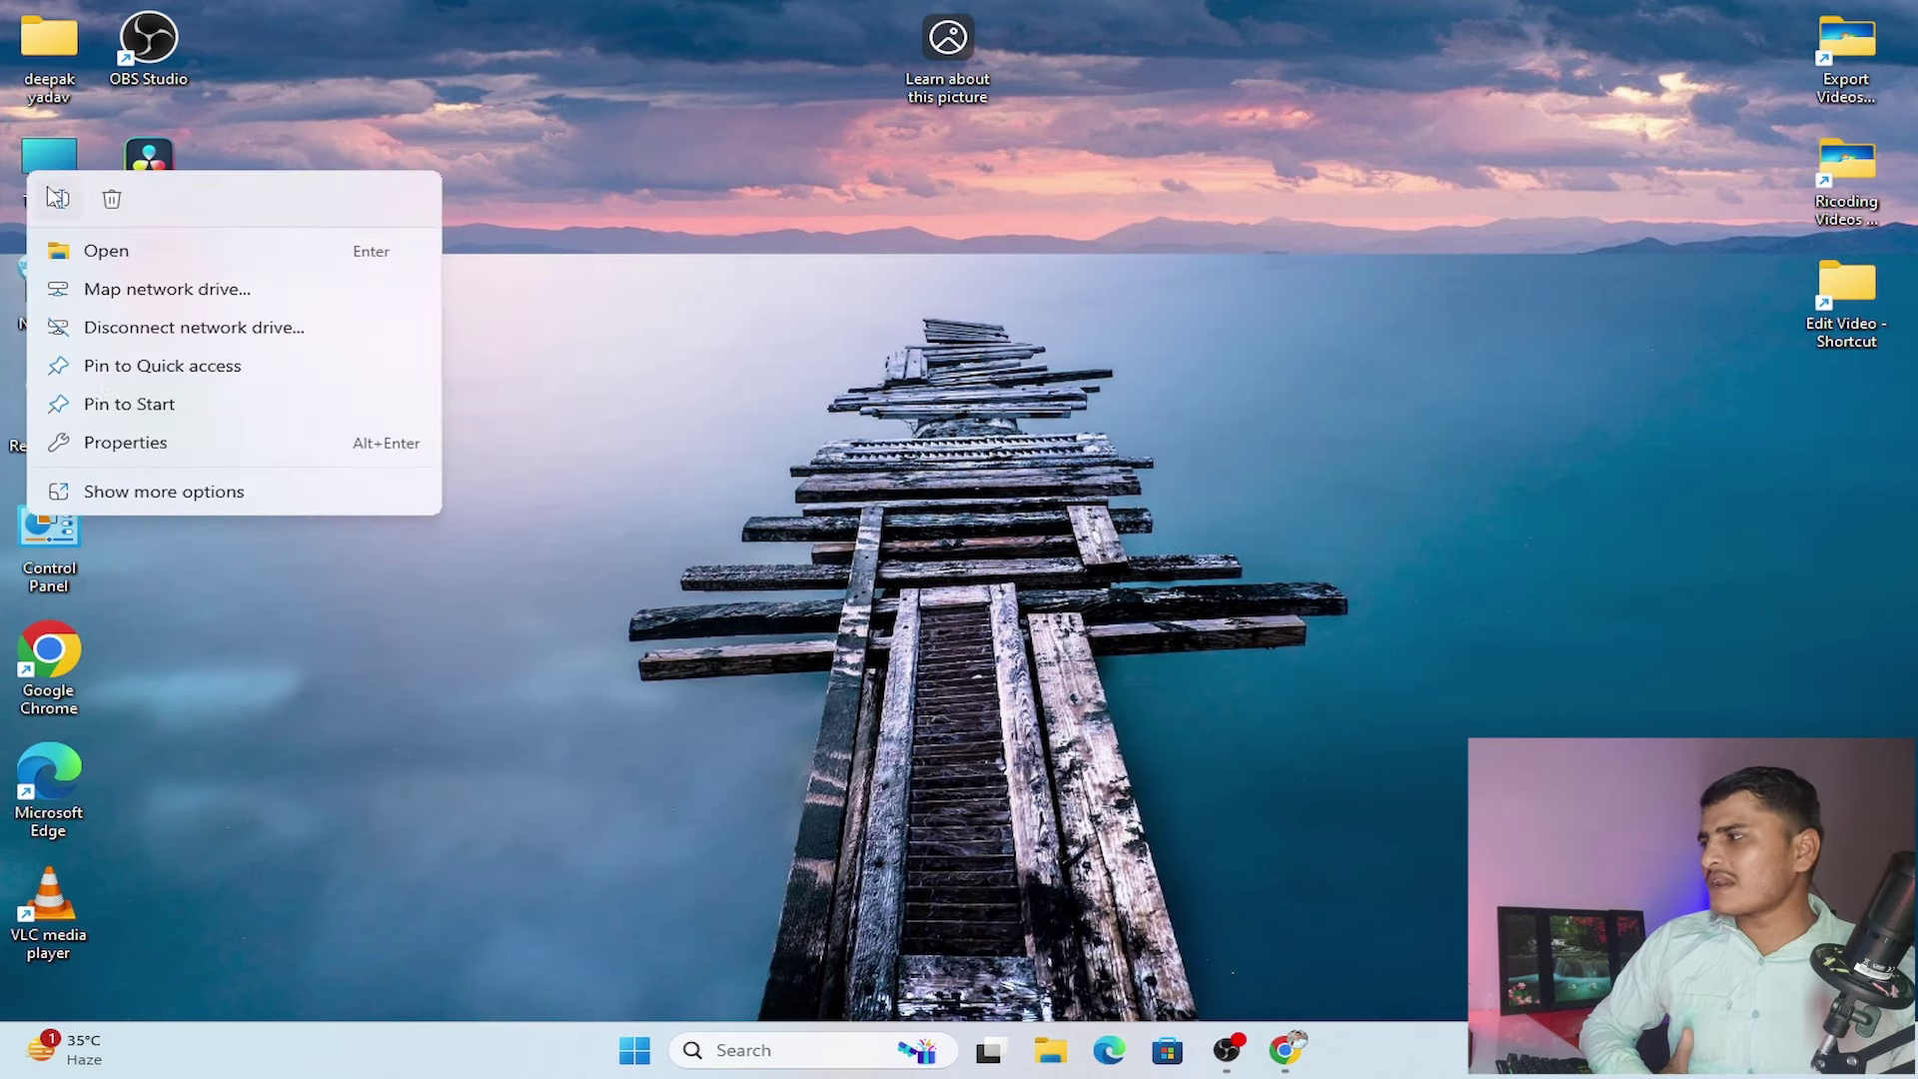
pyautogui.click(112, 449)
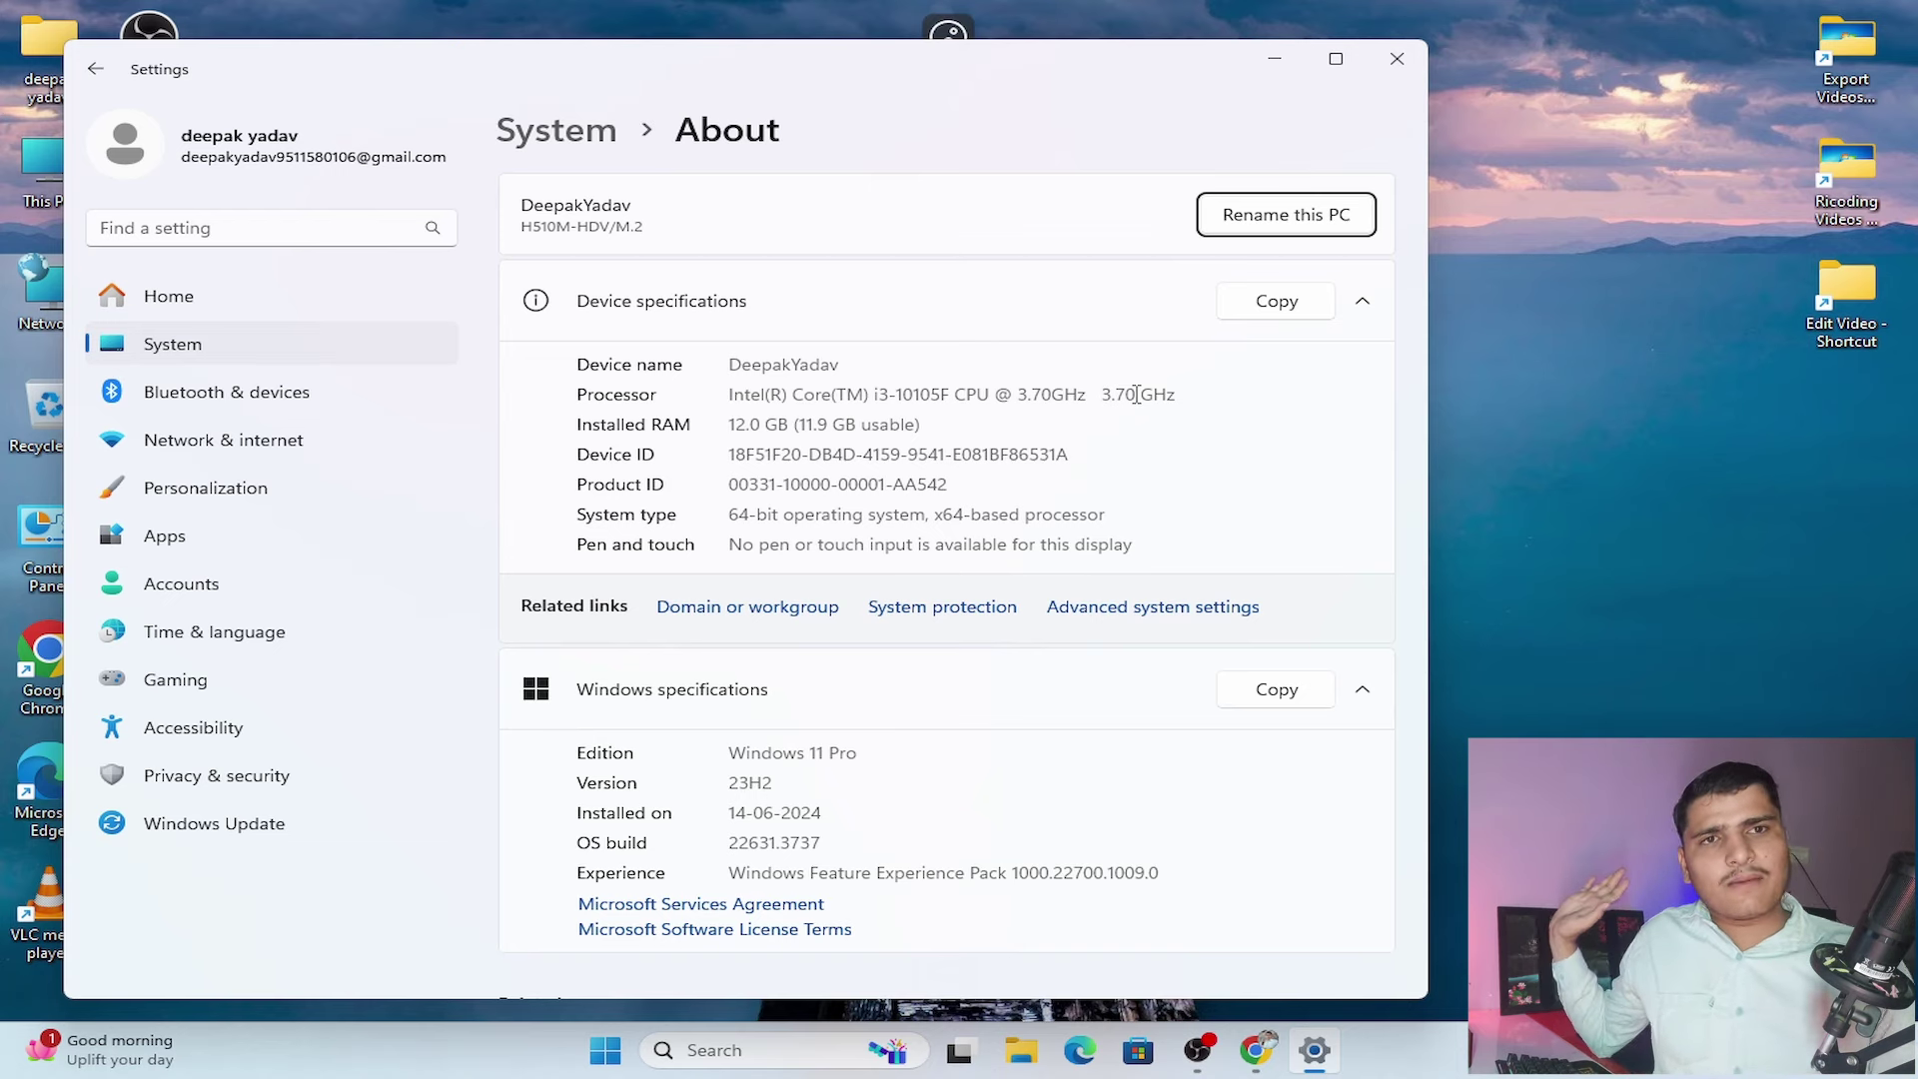
pyautogui.click(1396, 58)
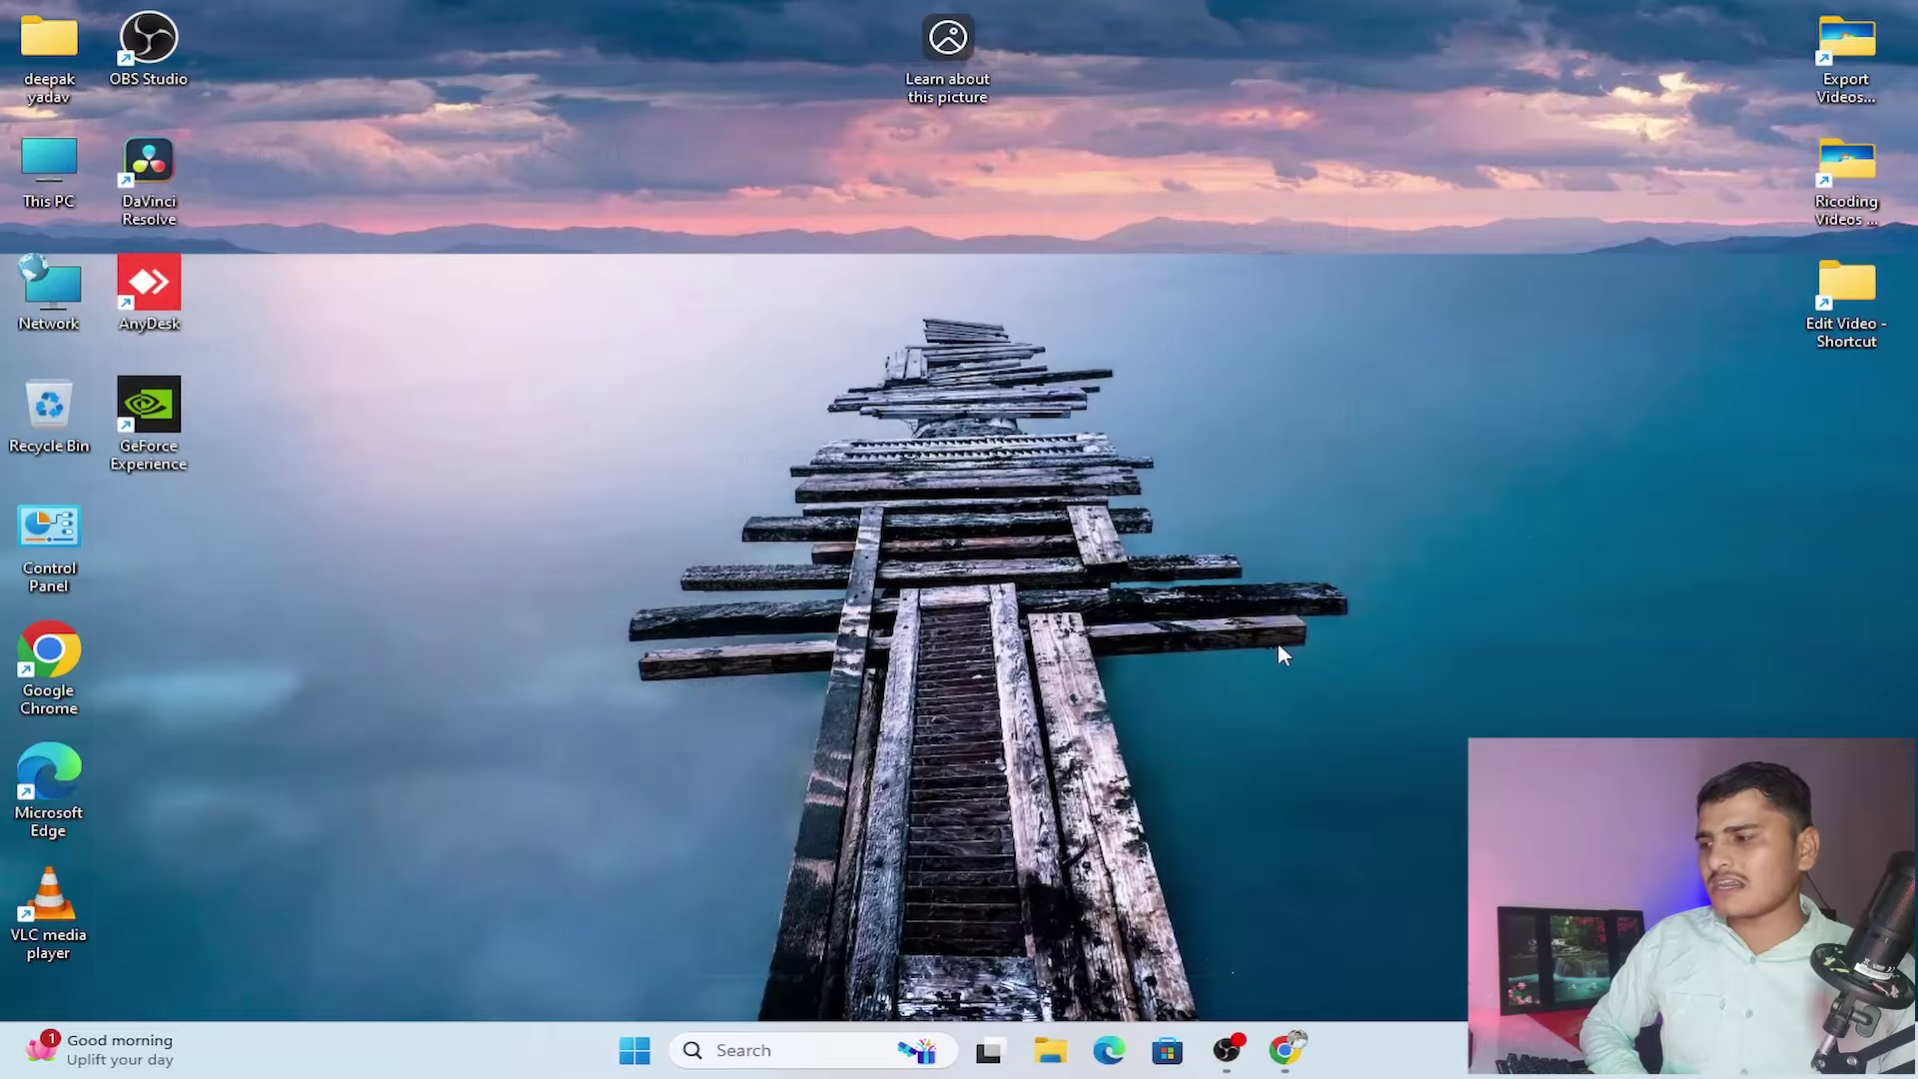
# - Return to Chrome and review the preferred and optional minimum requirements for Windows 11 LTSC
pyautogui.click(1286, 1049)
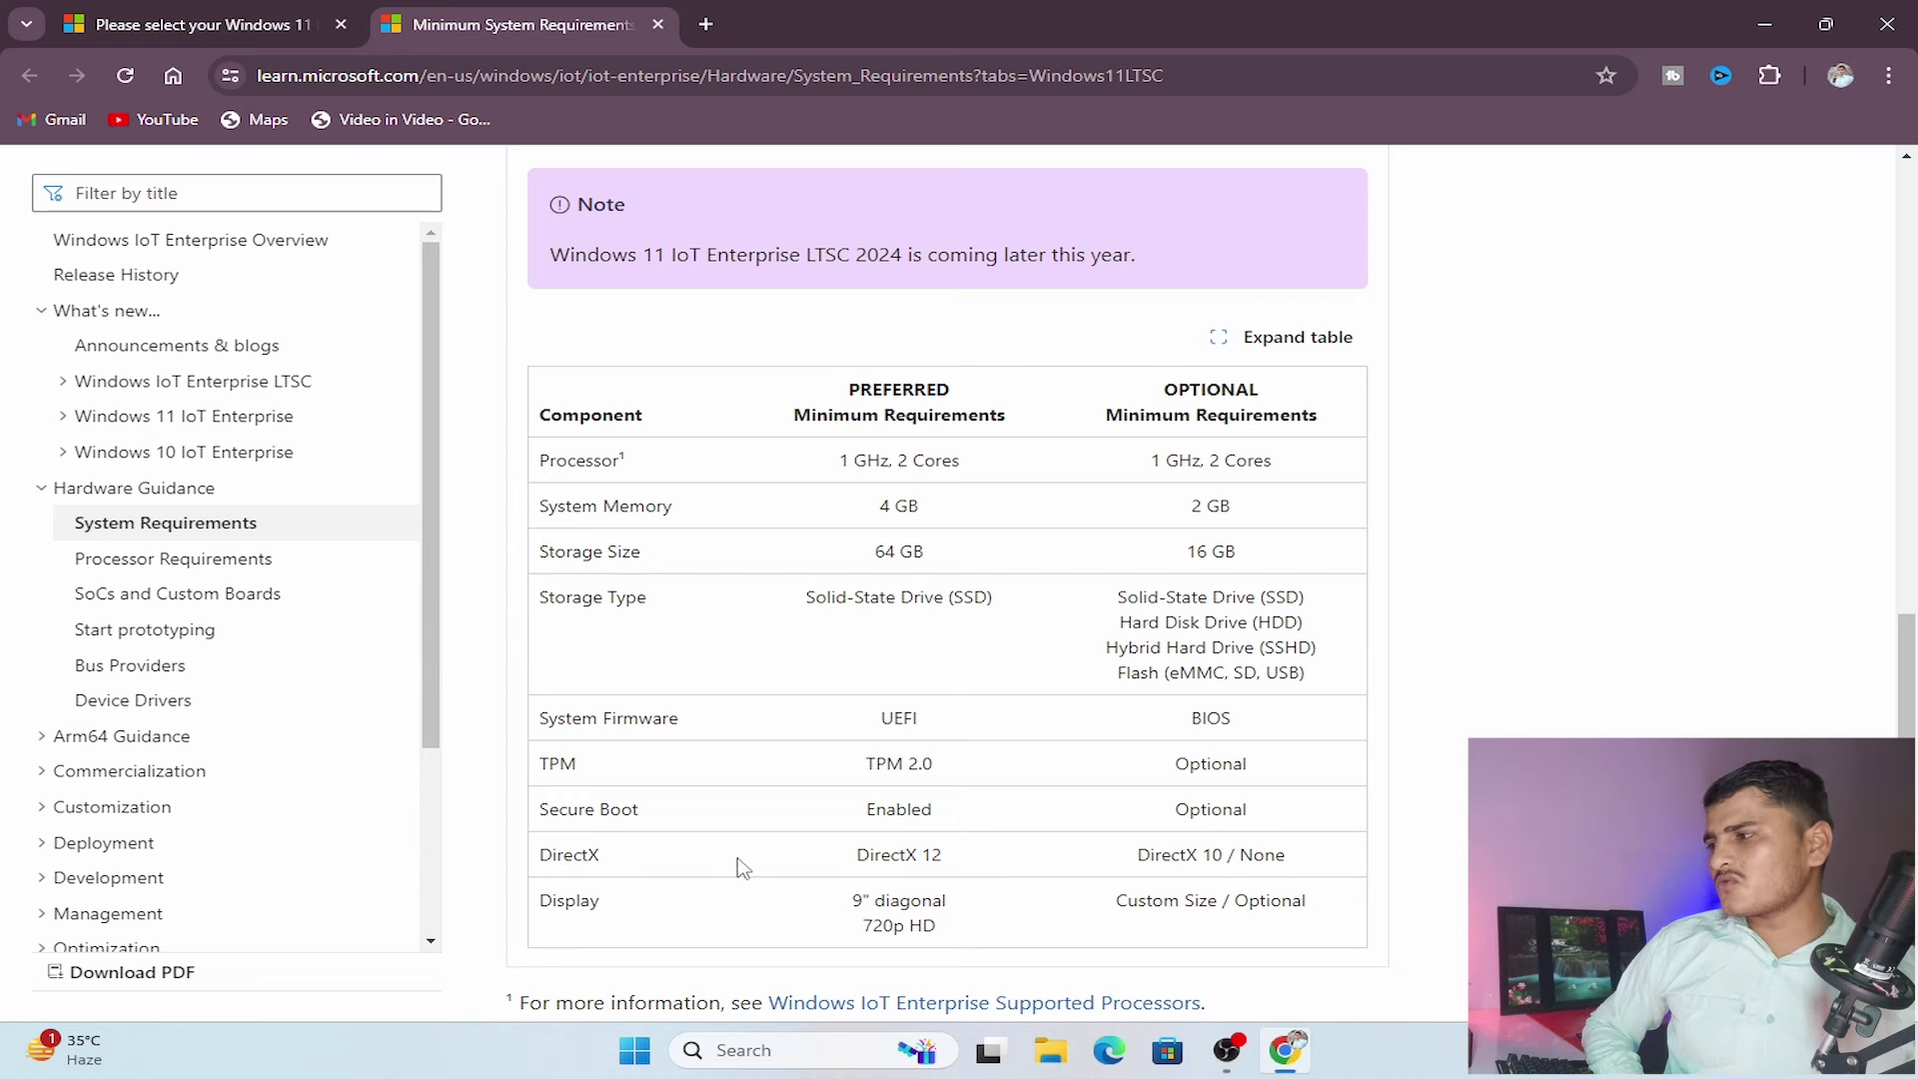
pyautogui.scroll(-1, 759, 829)
pyautogui.scroll(2, 1065, 827)
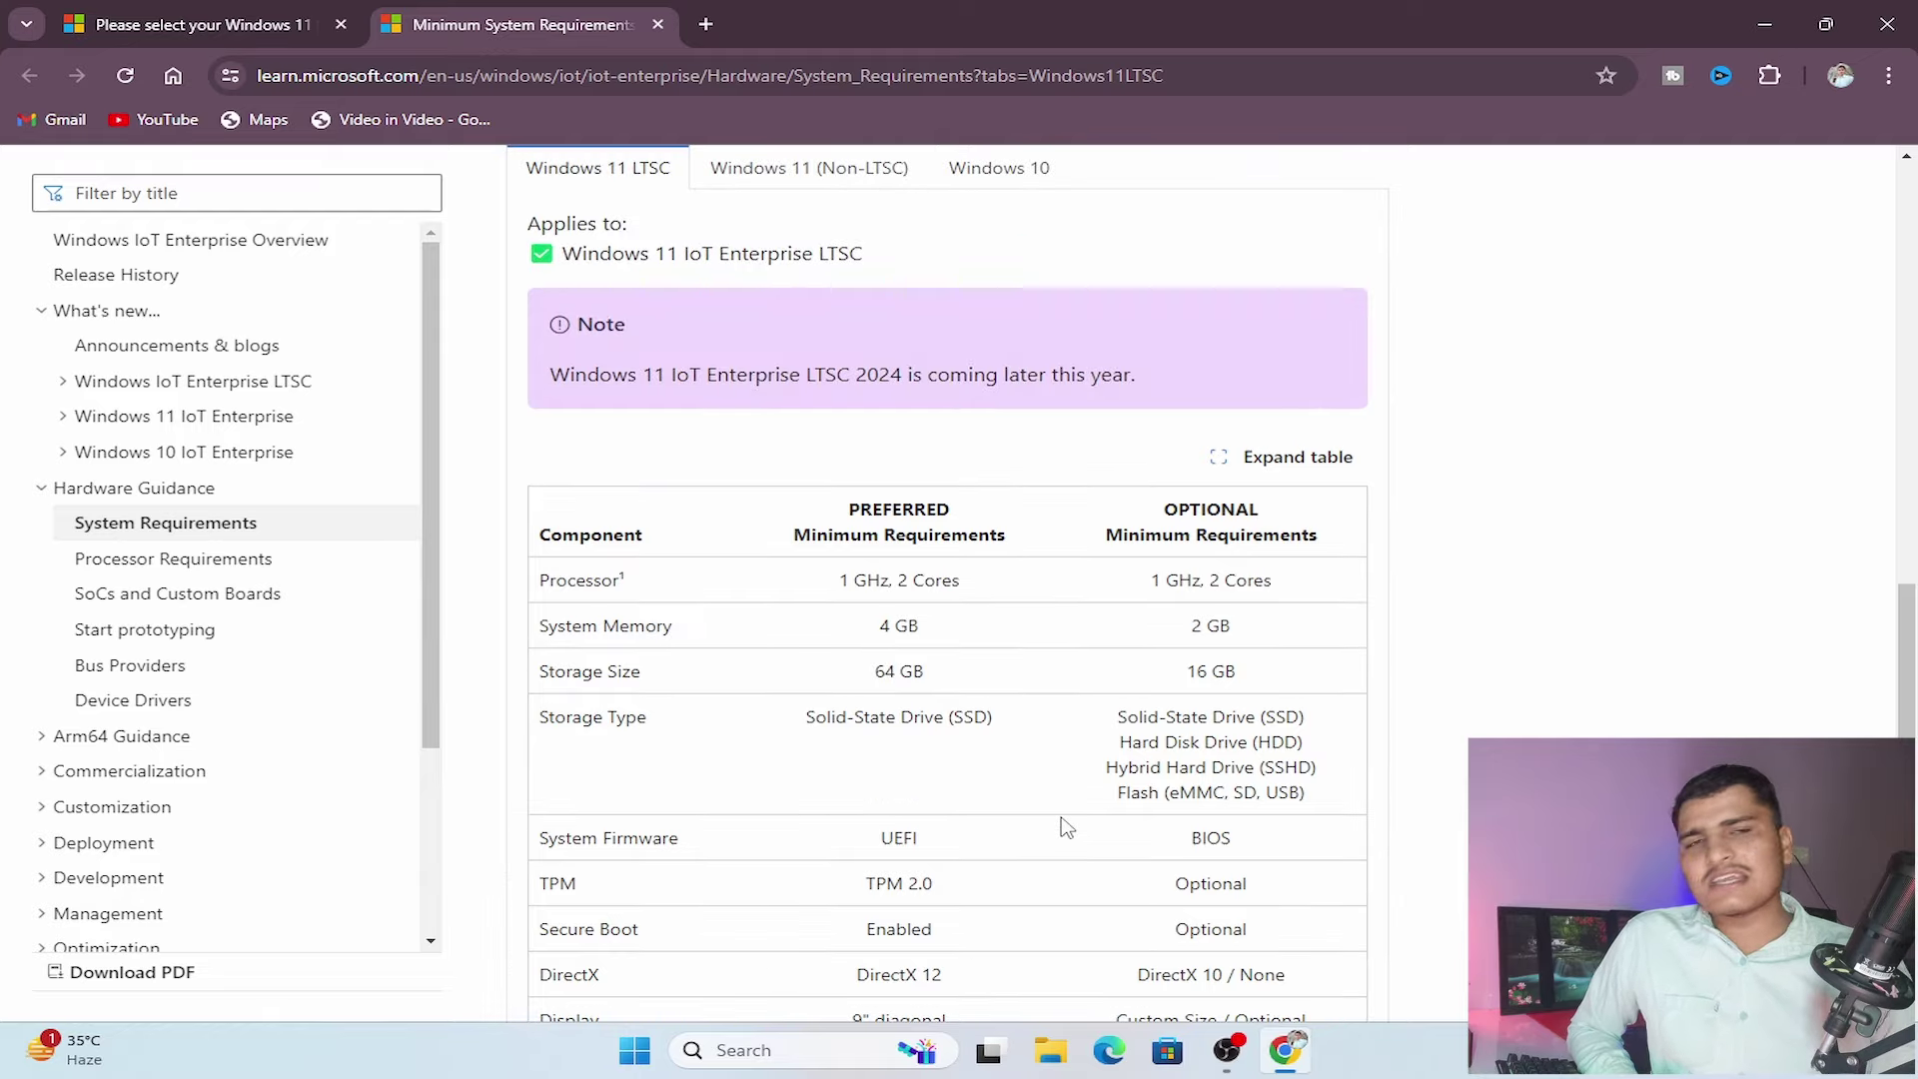
pyautogui.scroll(3, 1066, 827)
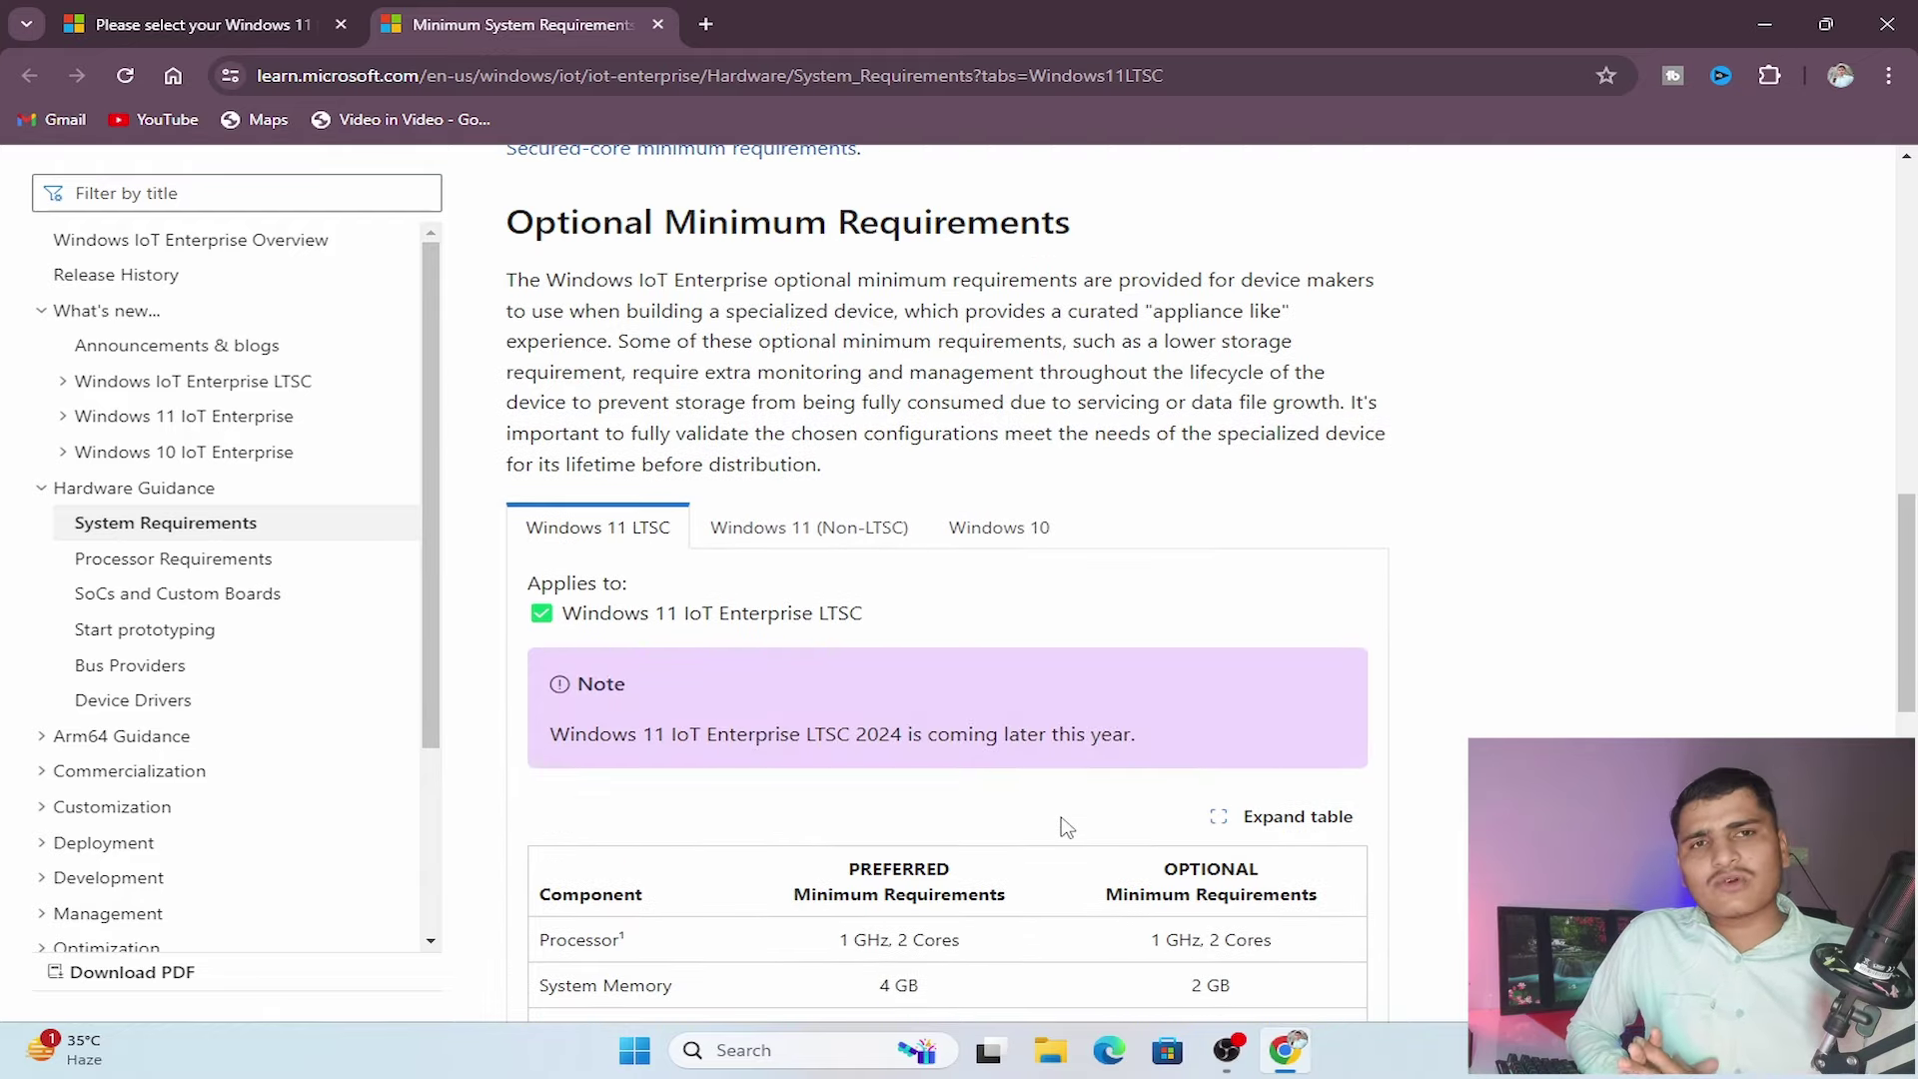
pyautogui.scroll(10, 1065, 827)
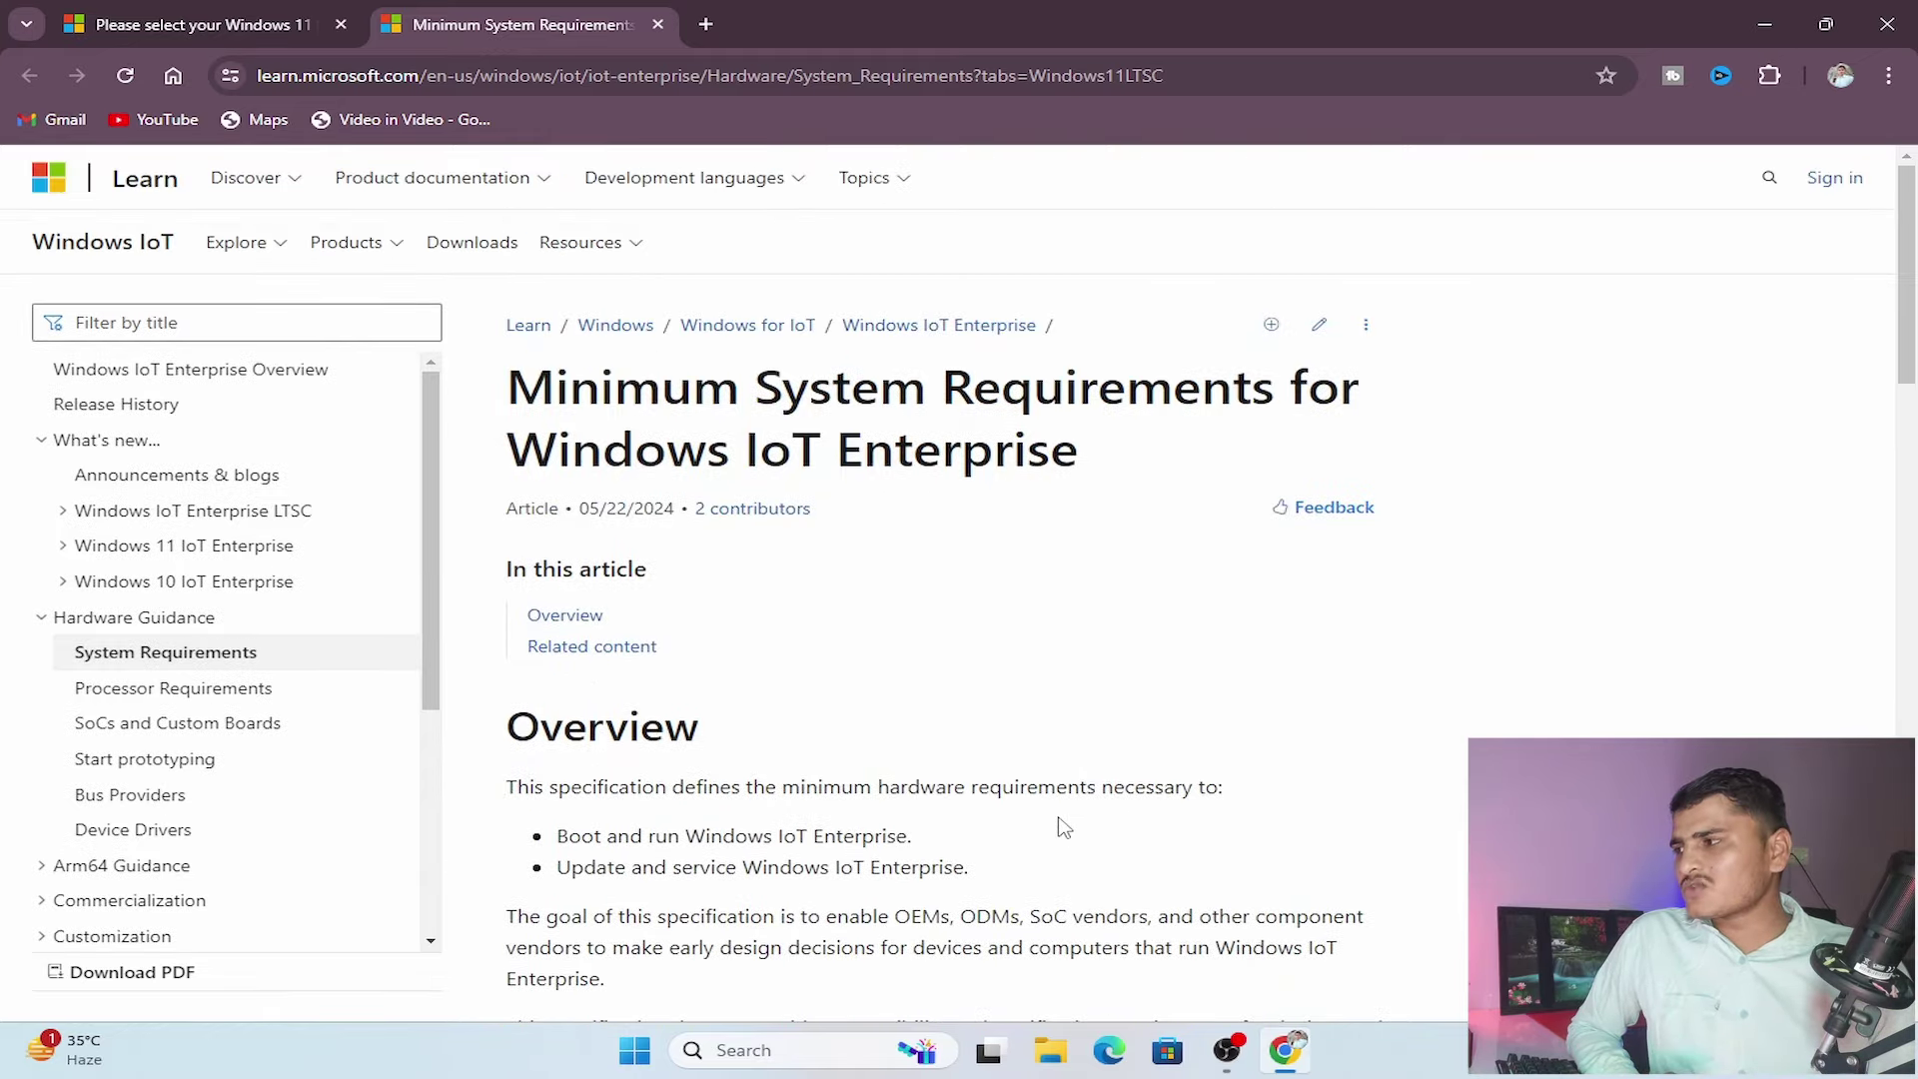
# - Download the x64 or AMD64 edition ISO of Windows 11 IoT Enterprise LTSC 2024 Evaluation and open the full download history
pyautogui.click(208, 30)
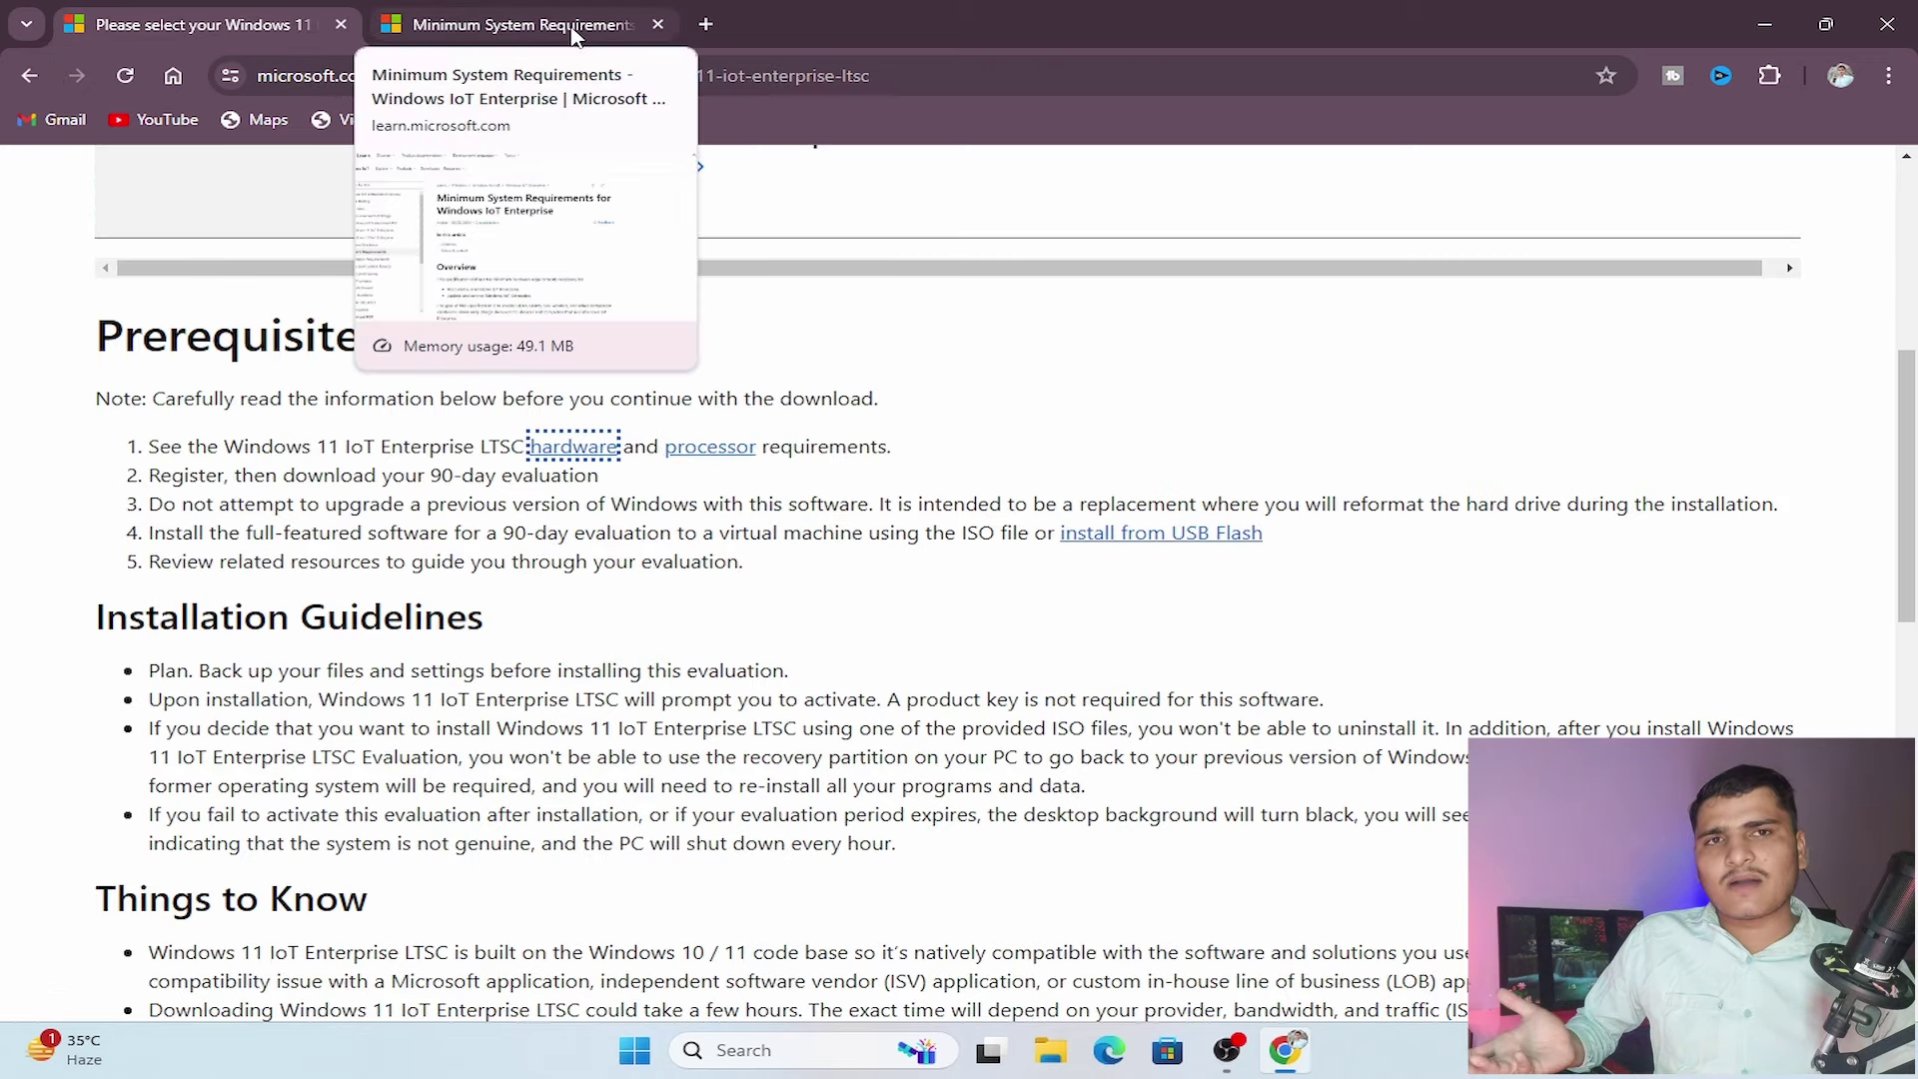
pyautogui.scroll(5, 606, 386)
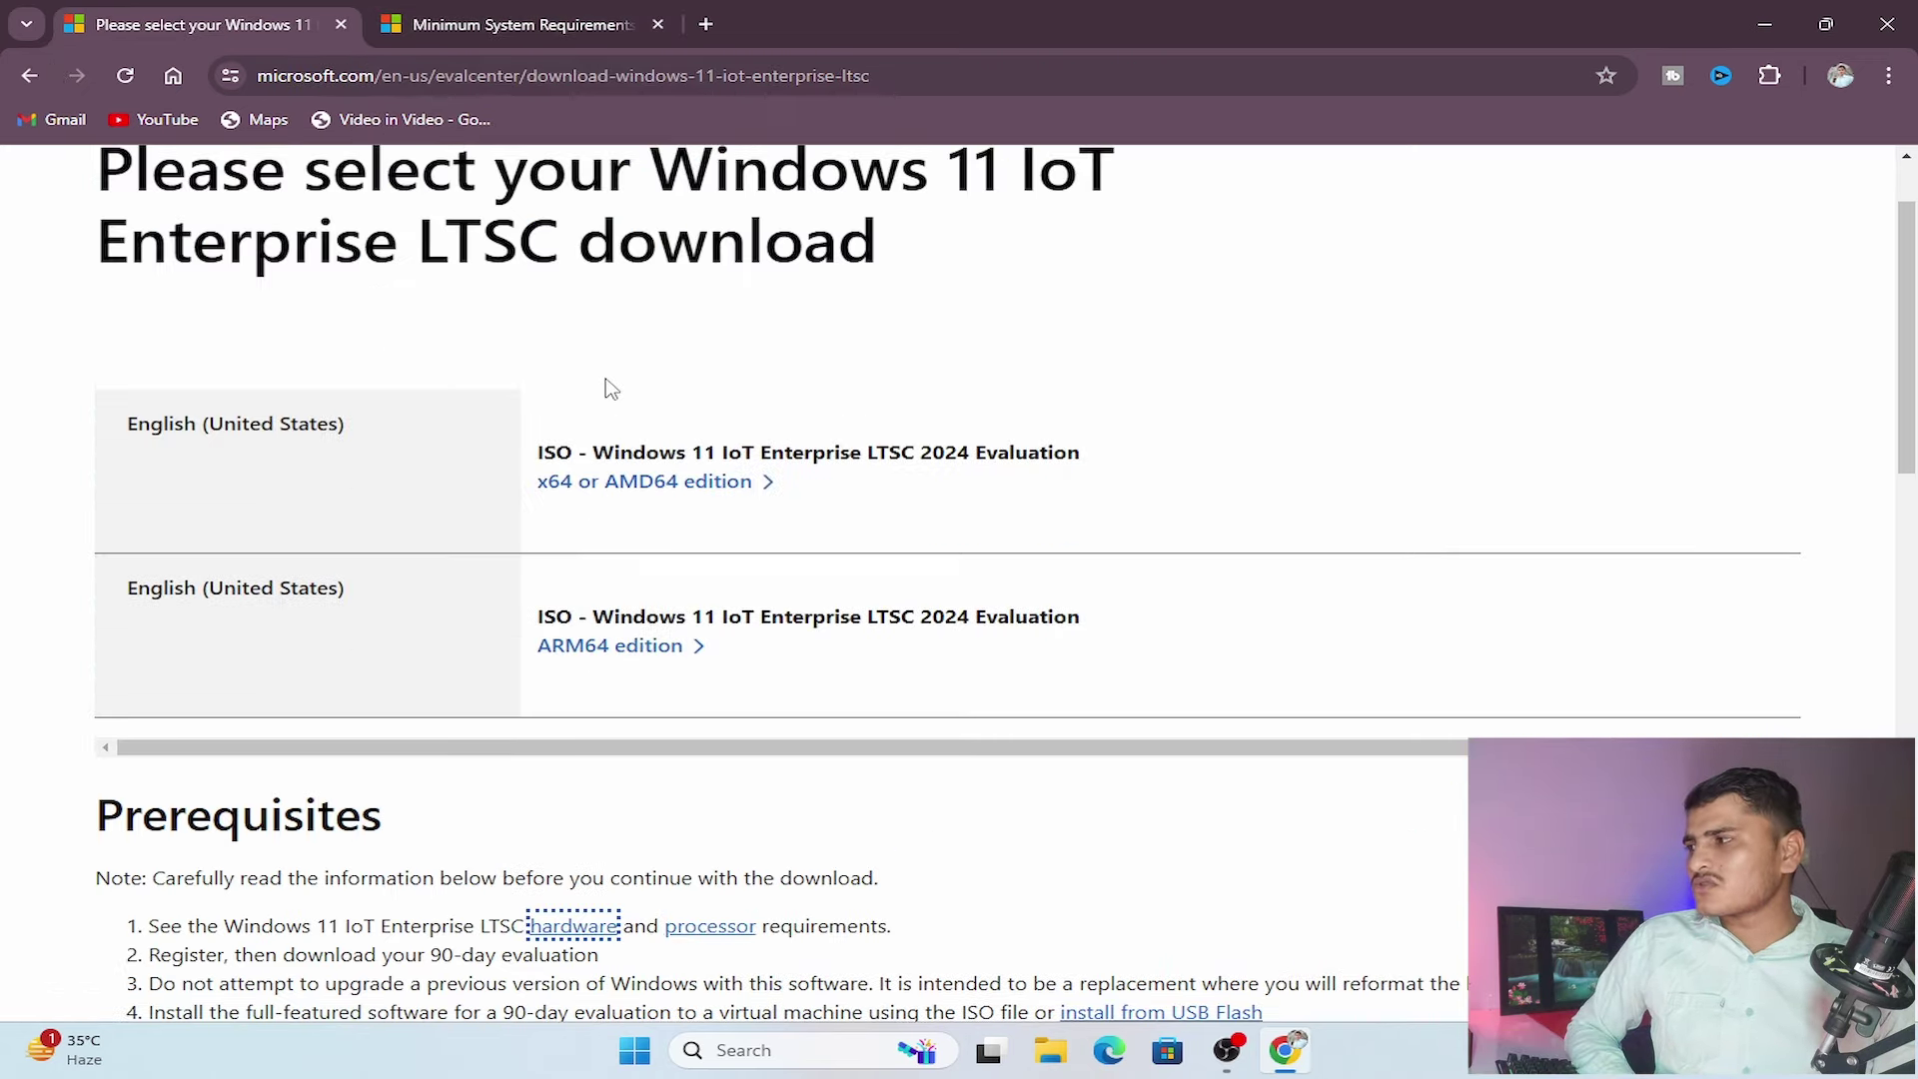
pyautogui.click(655, 486)
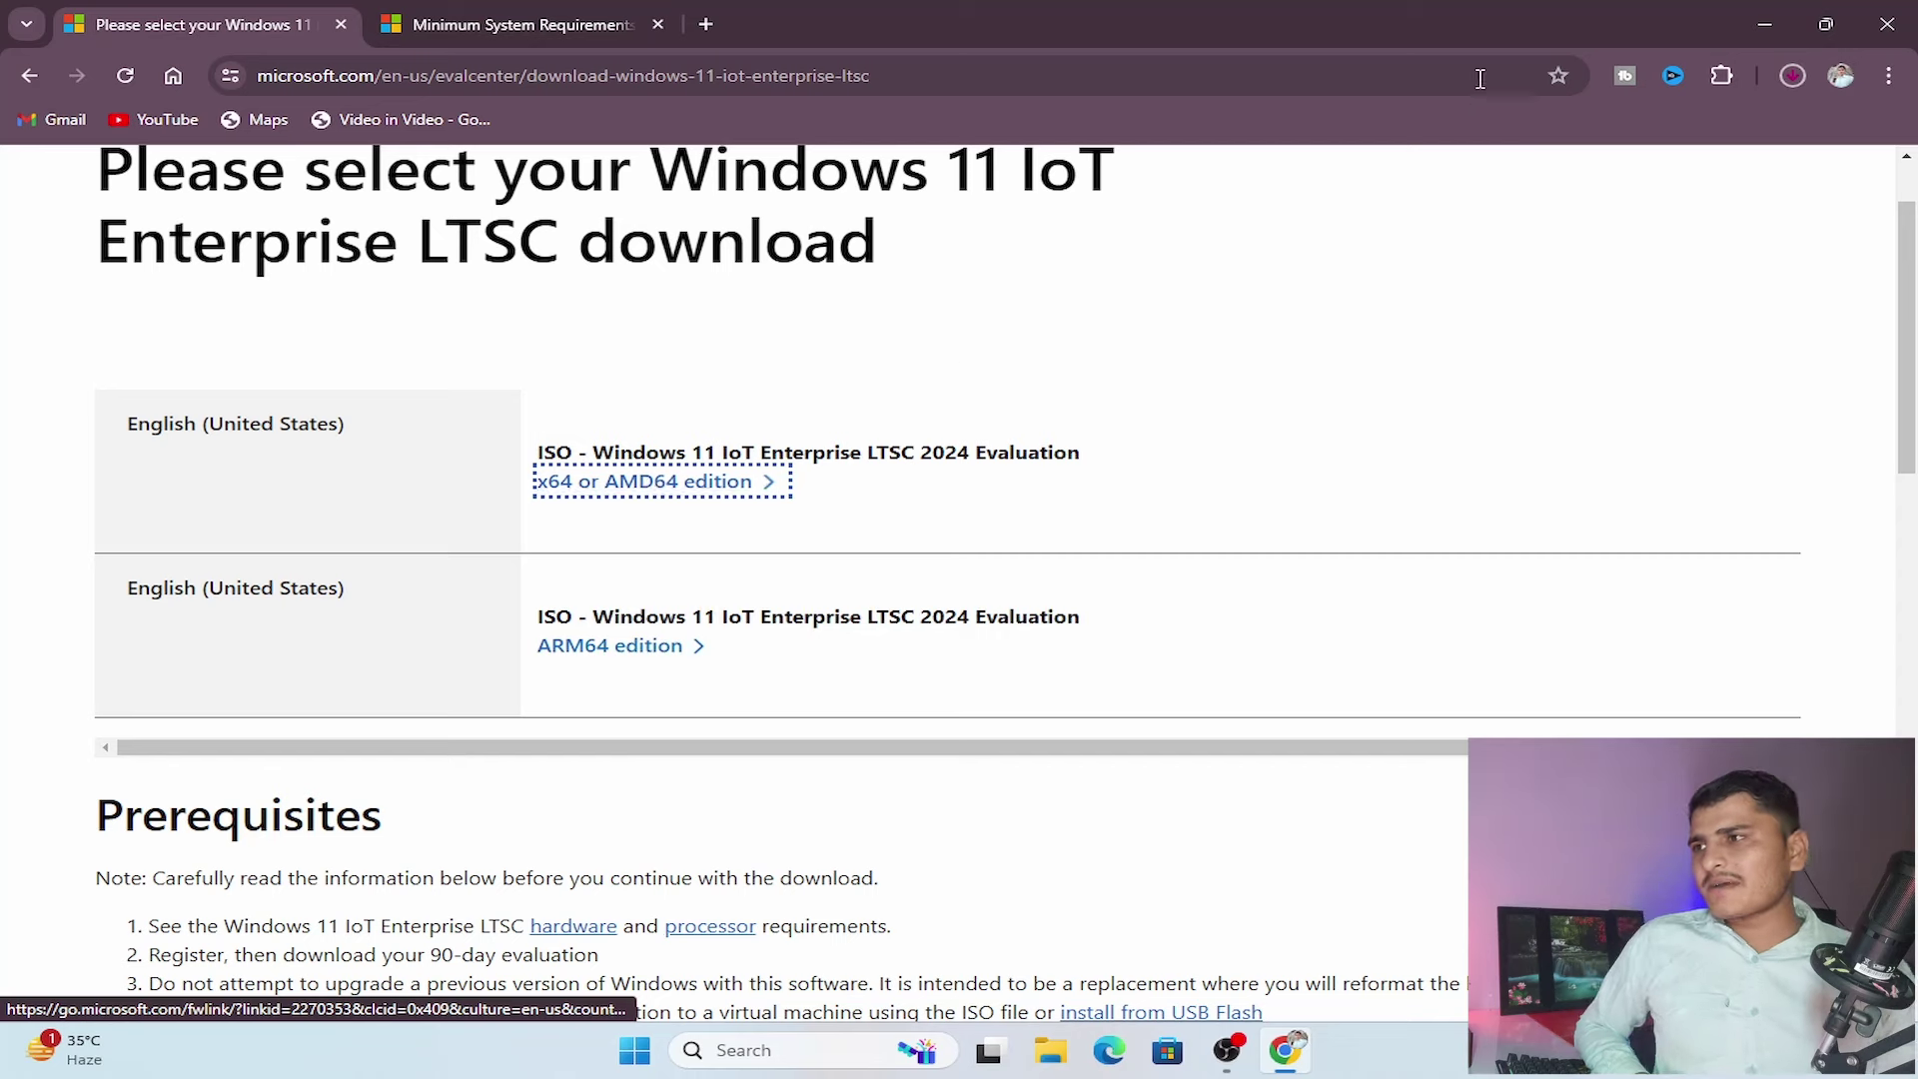
pyautogui.click(1791, 73)
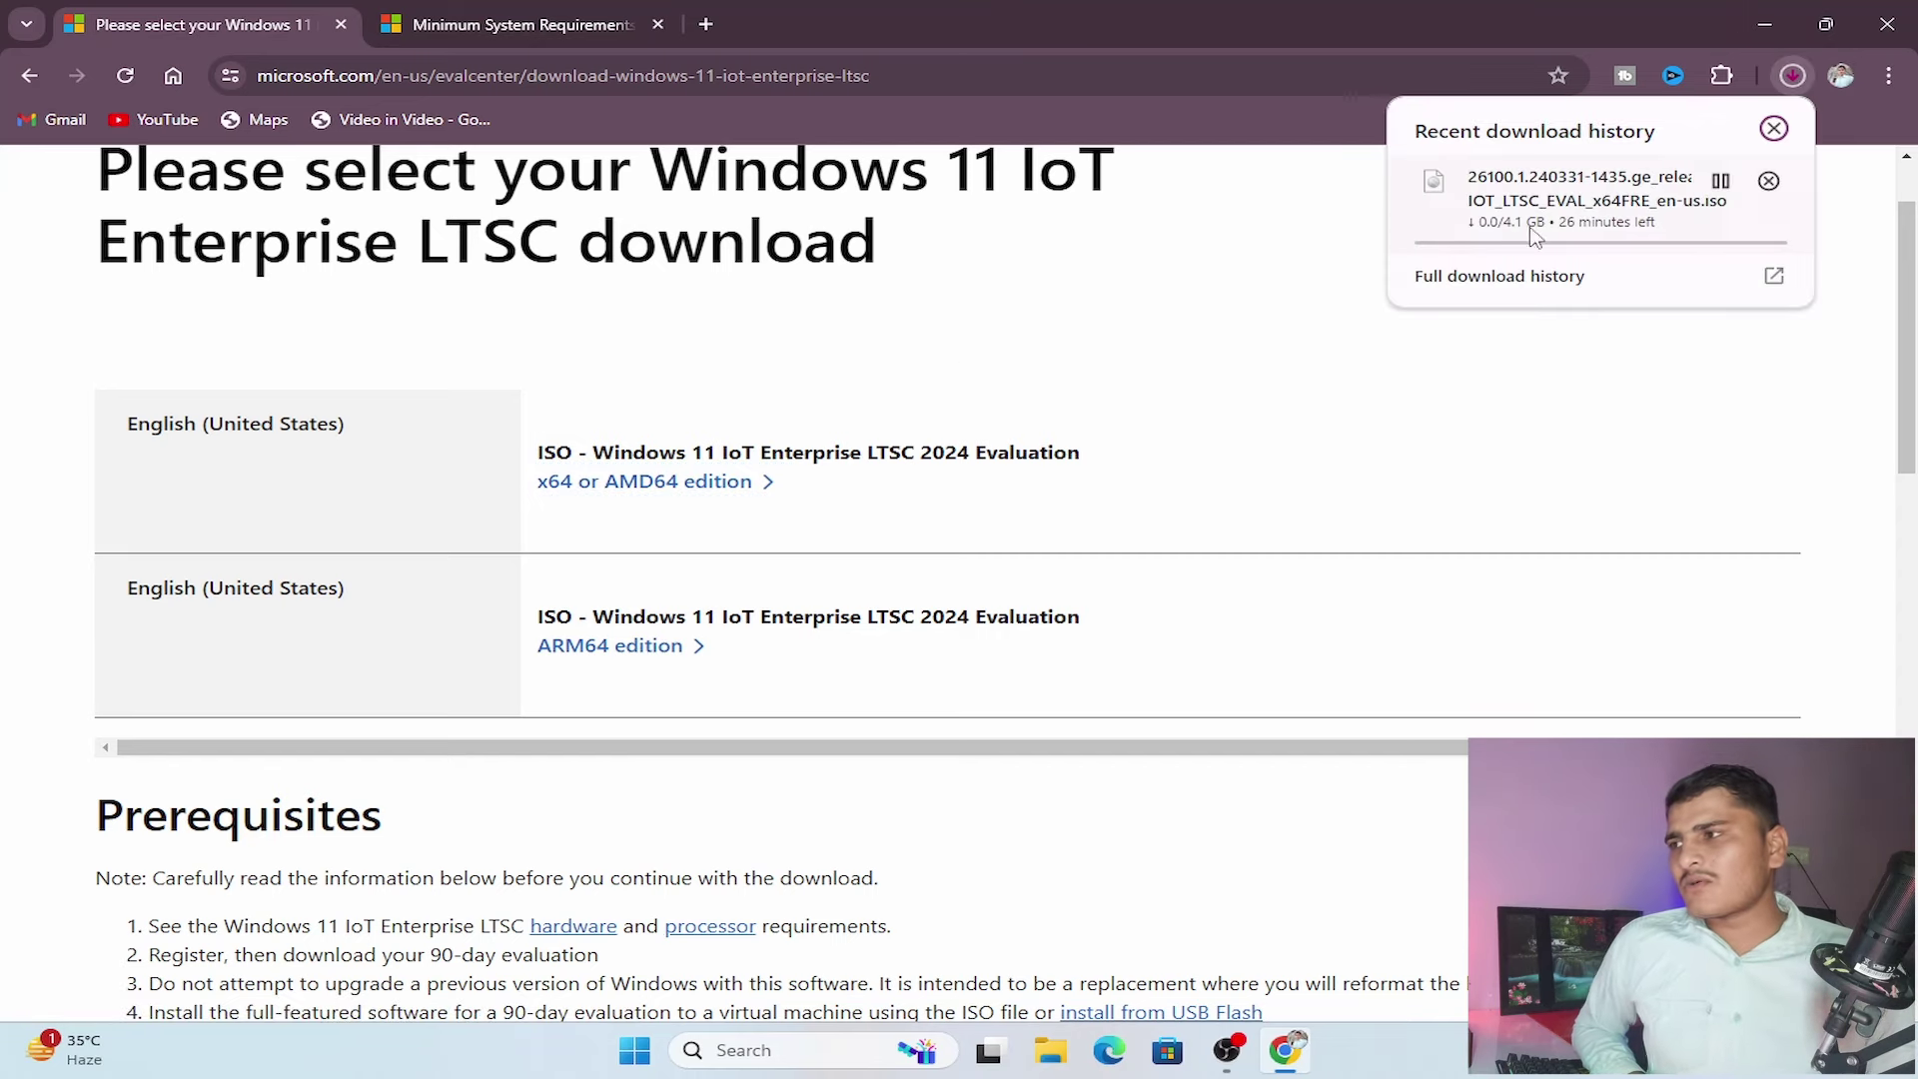
pyautogui.click(1476, 277)
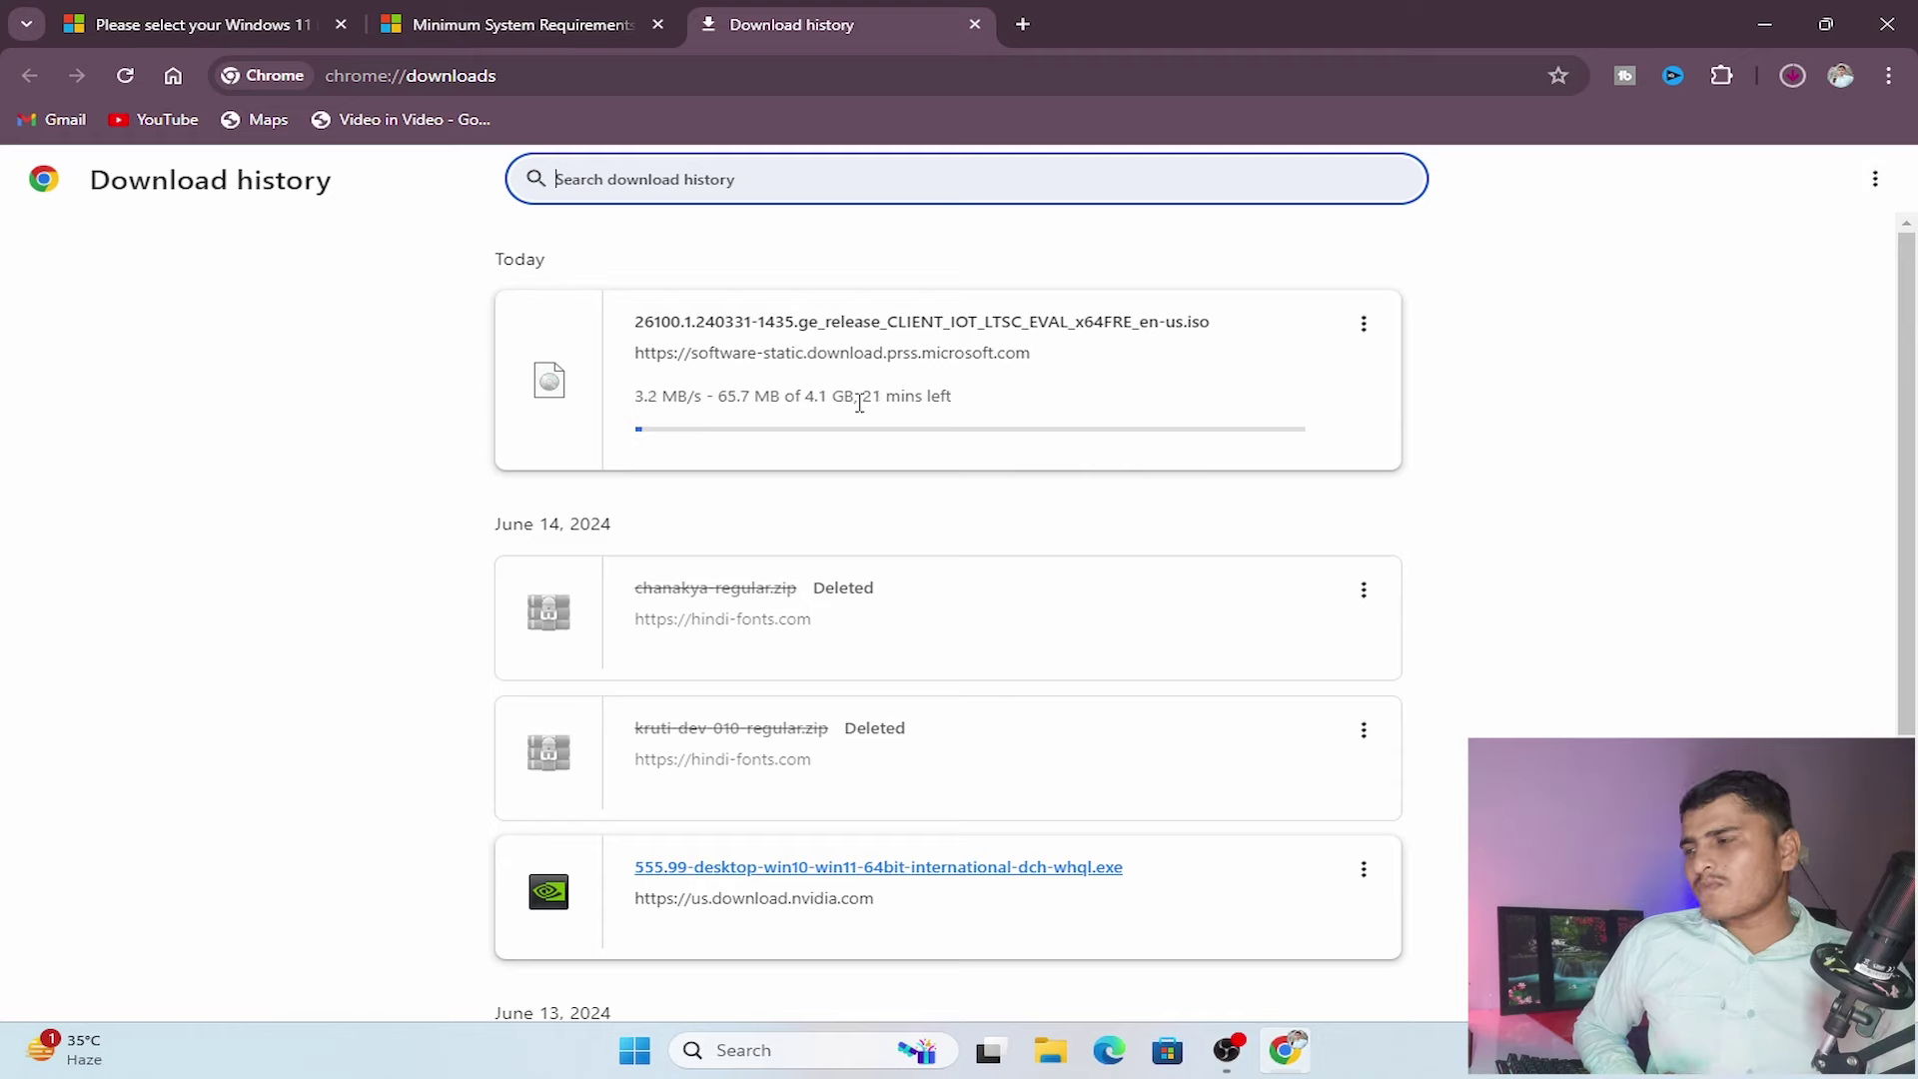
# - Search Google for "ruifus" in a new tab and open the official Rufus website
pyautogui.click(1022, 24)
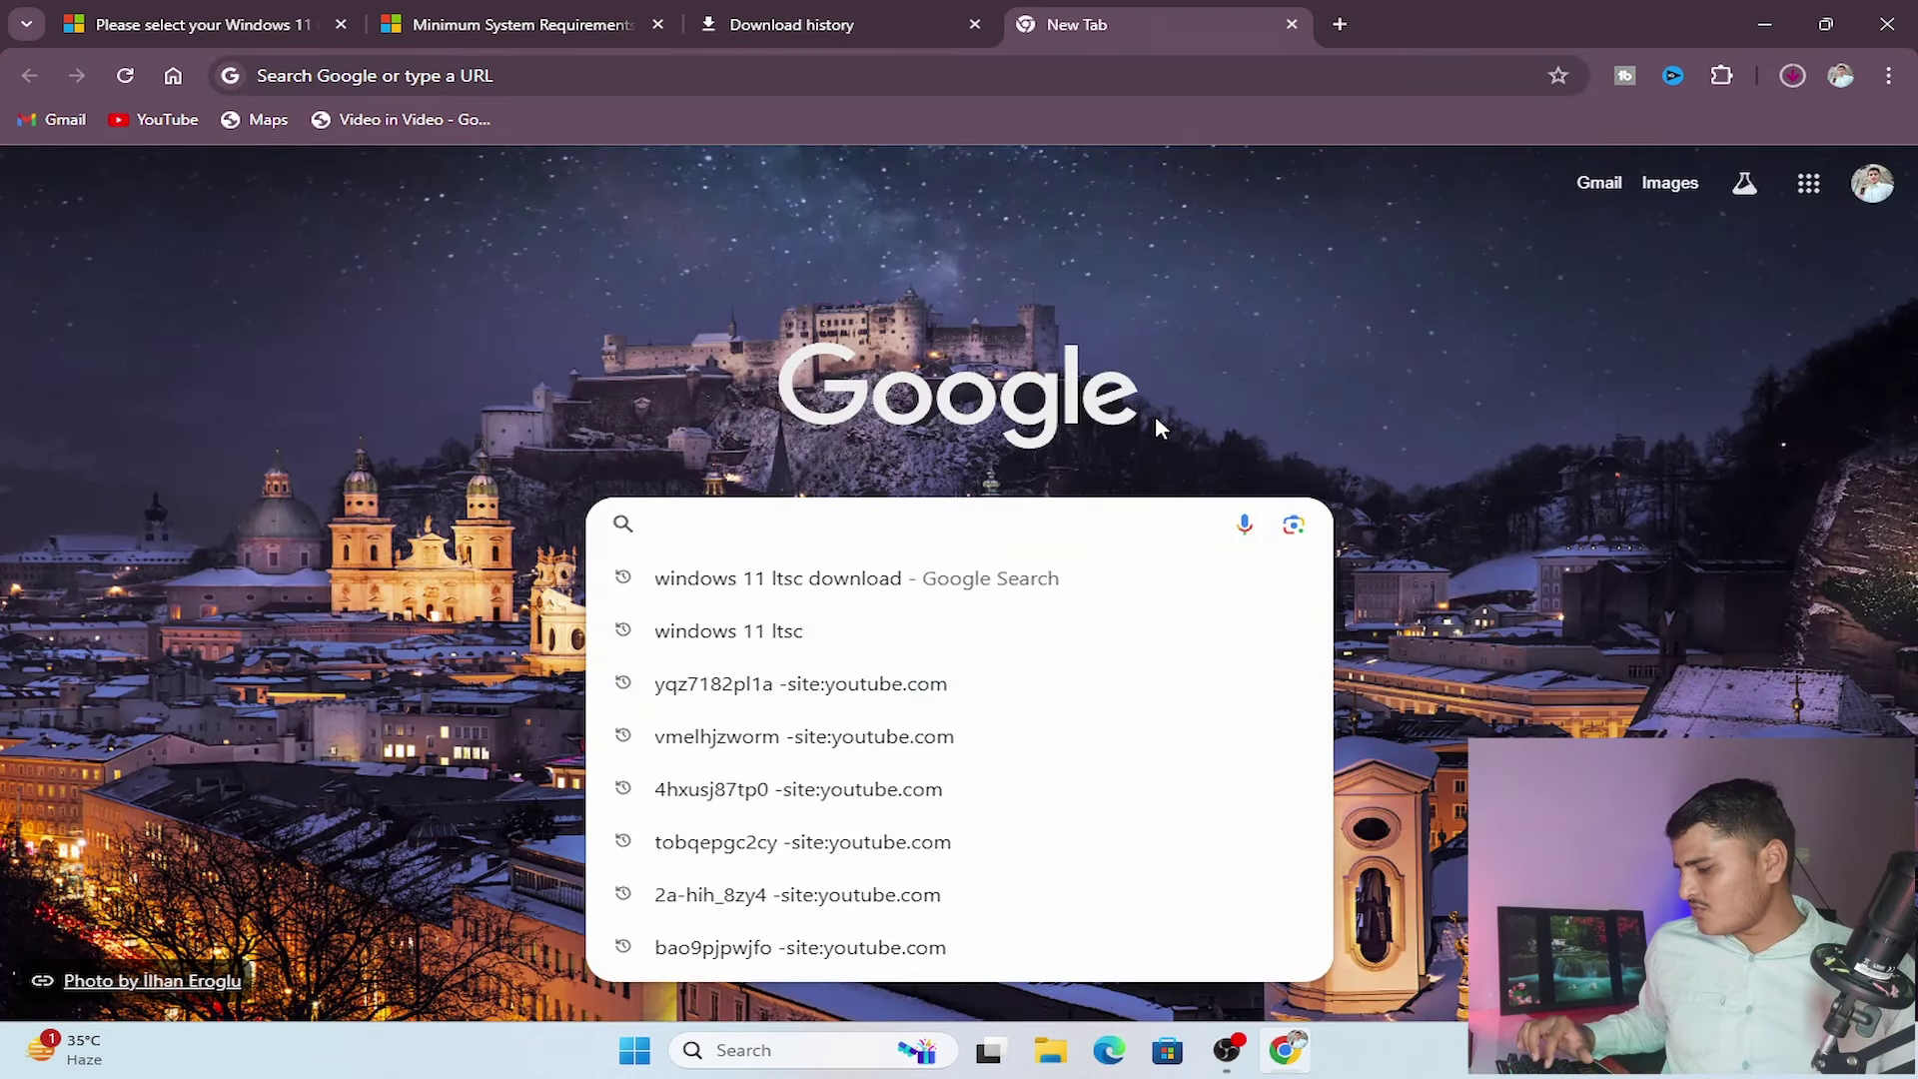
pyautogui.write('ruifus')
pyautogui.click(739, 584)
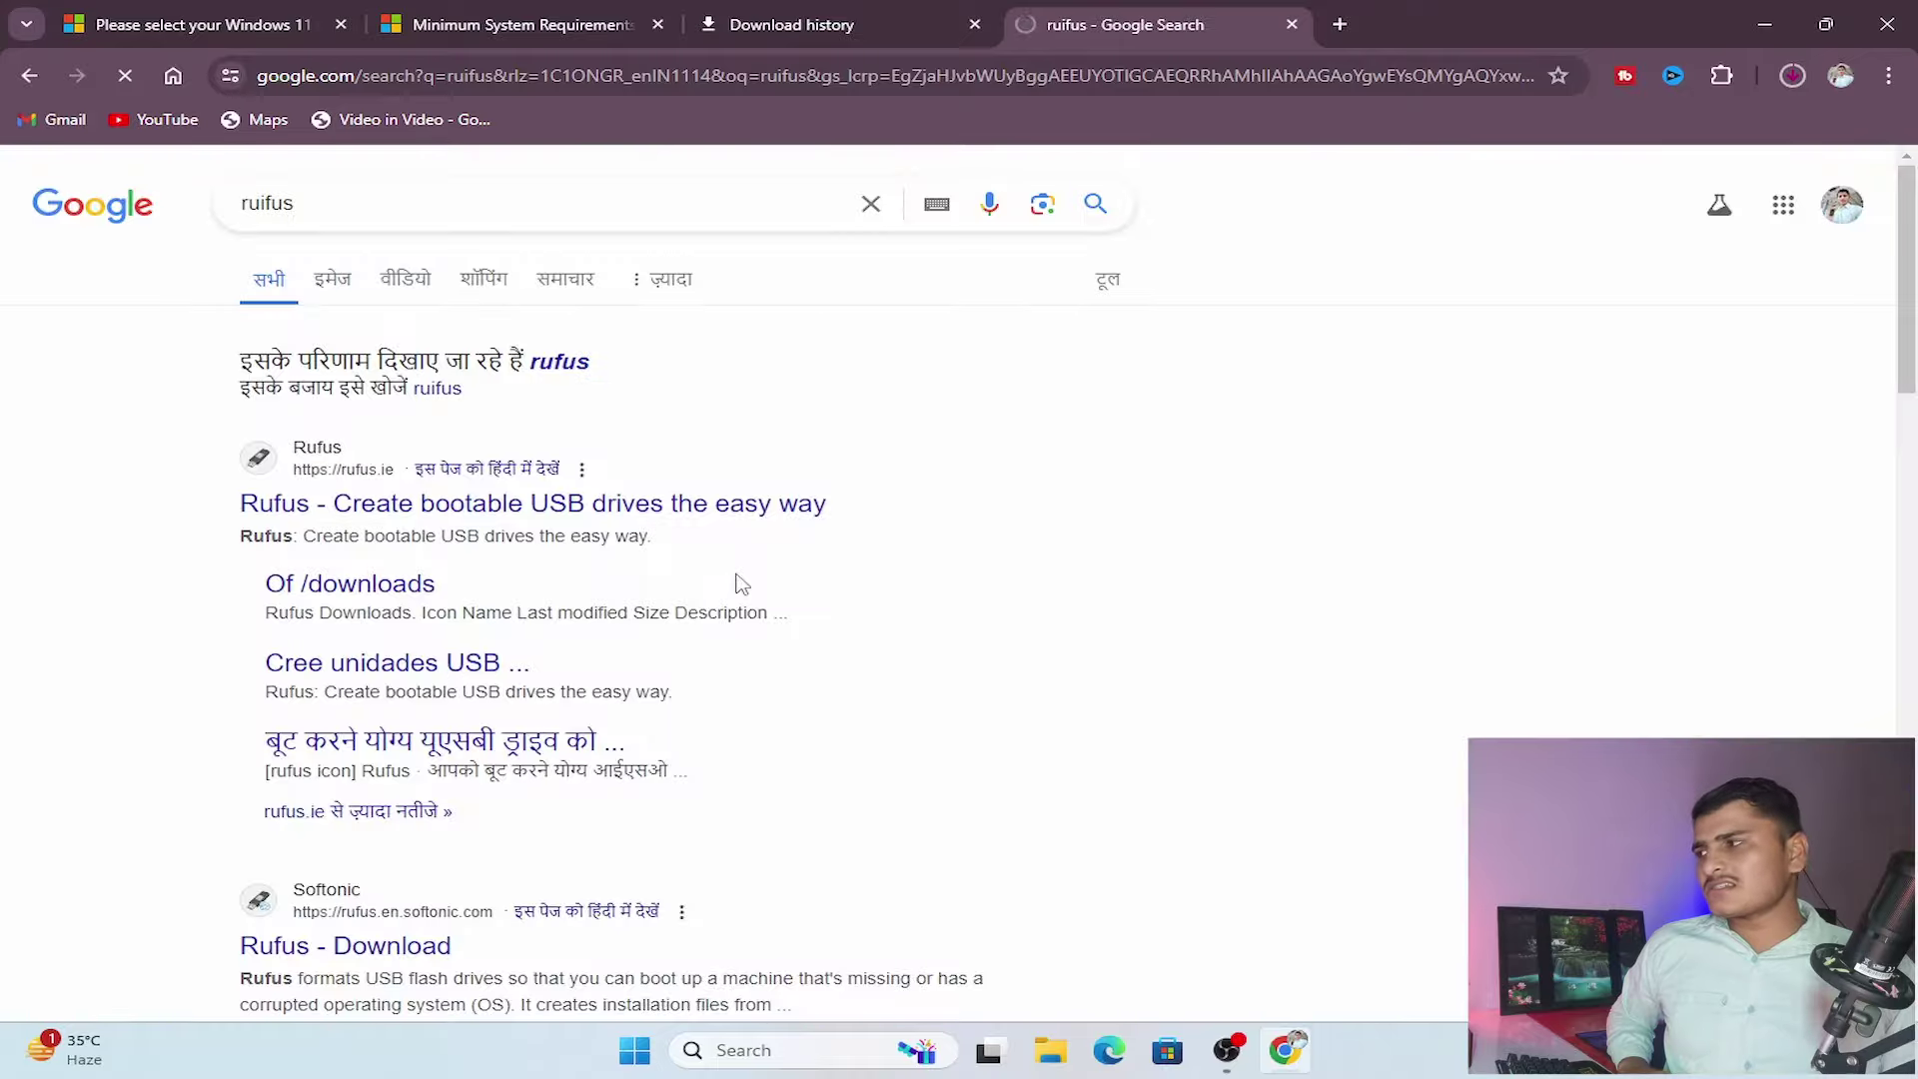
pyautogui.click(485, 500)
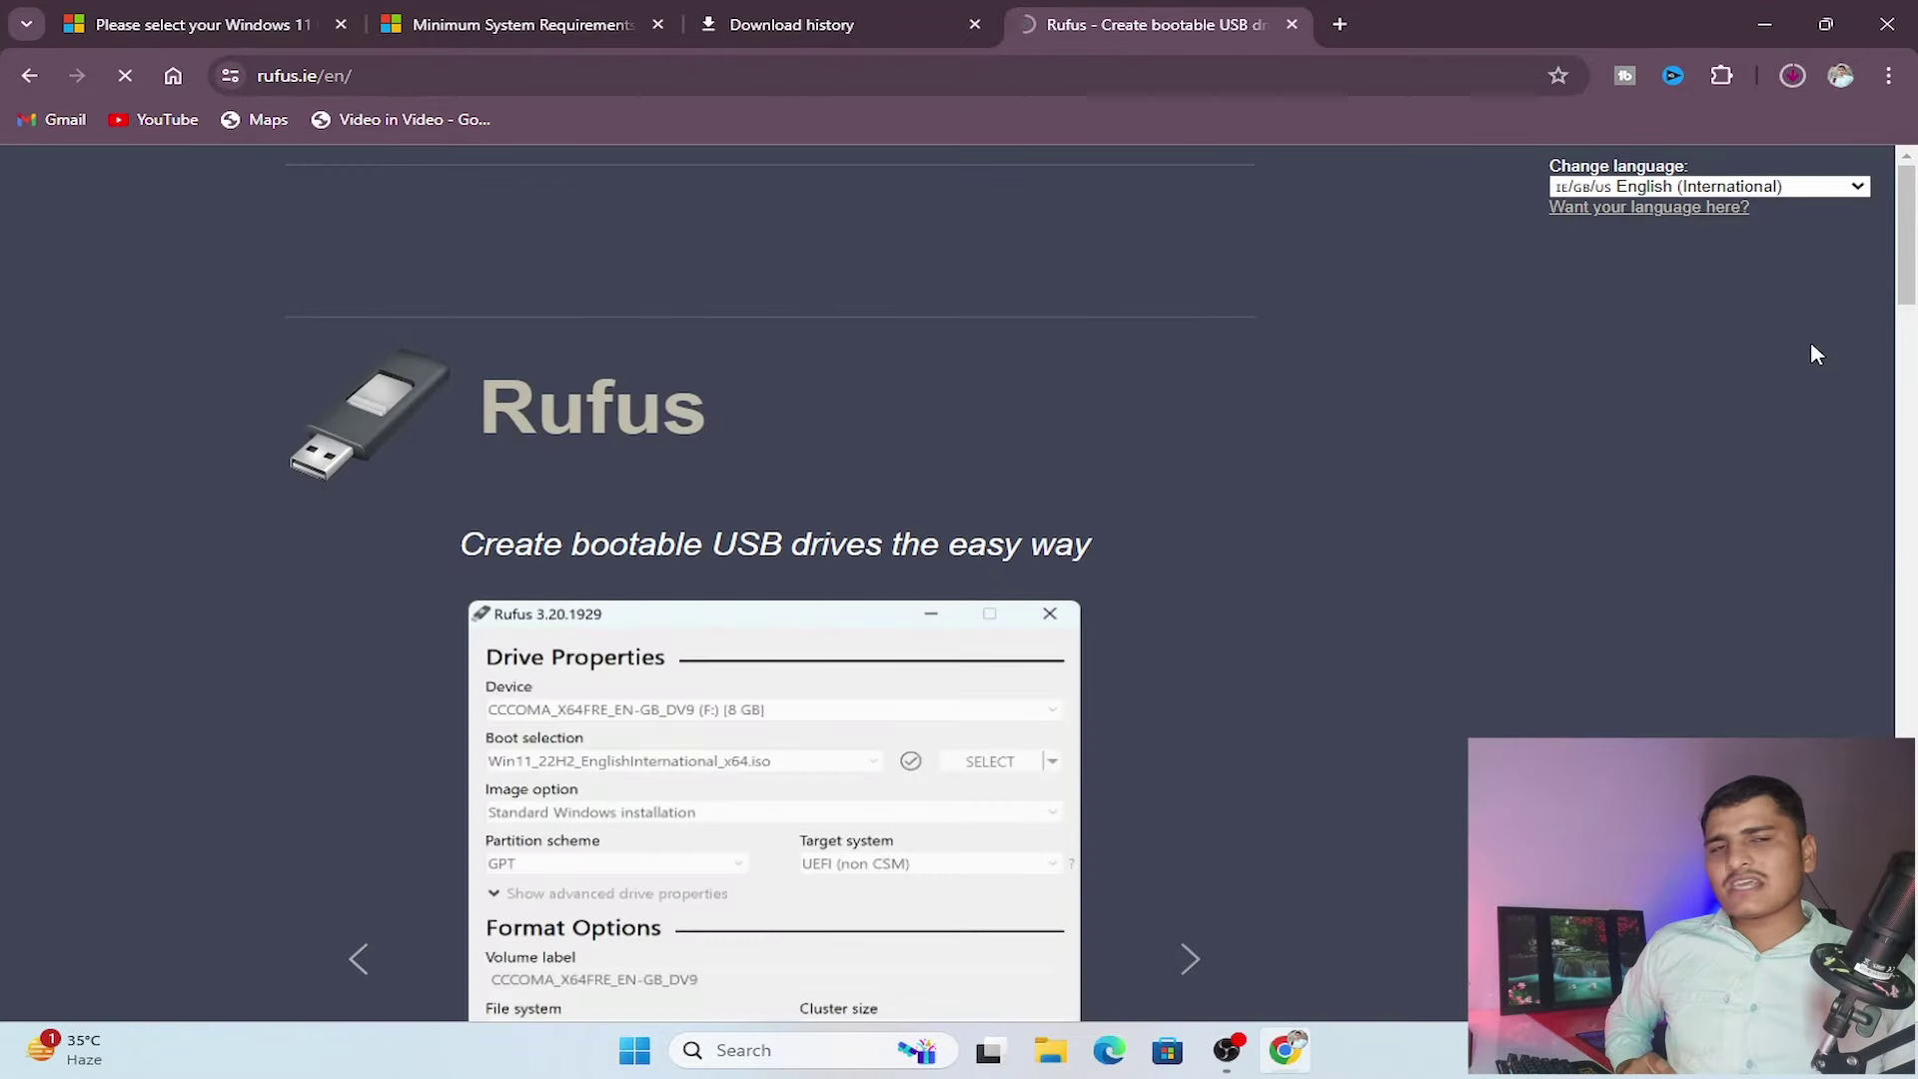
# - Download the standard Windows x64 release rufus-4.5.exe and dismiss the advertisement
pyautogui.scroll(-3, 1119, 584)
pyautogui.scroll(-15, 1120, 585)
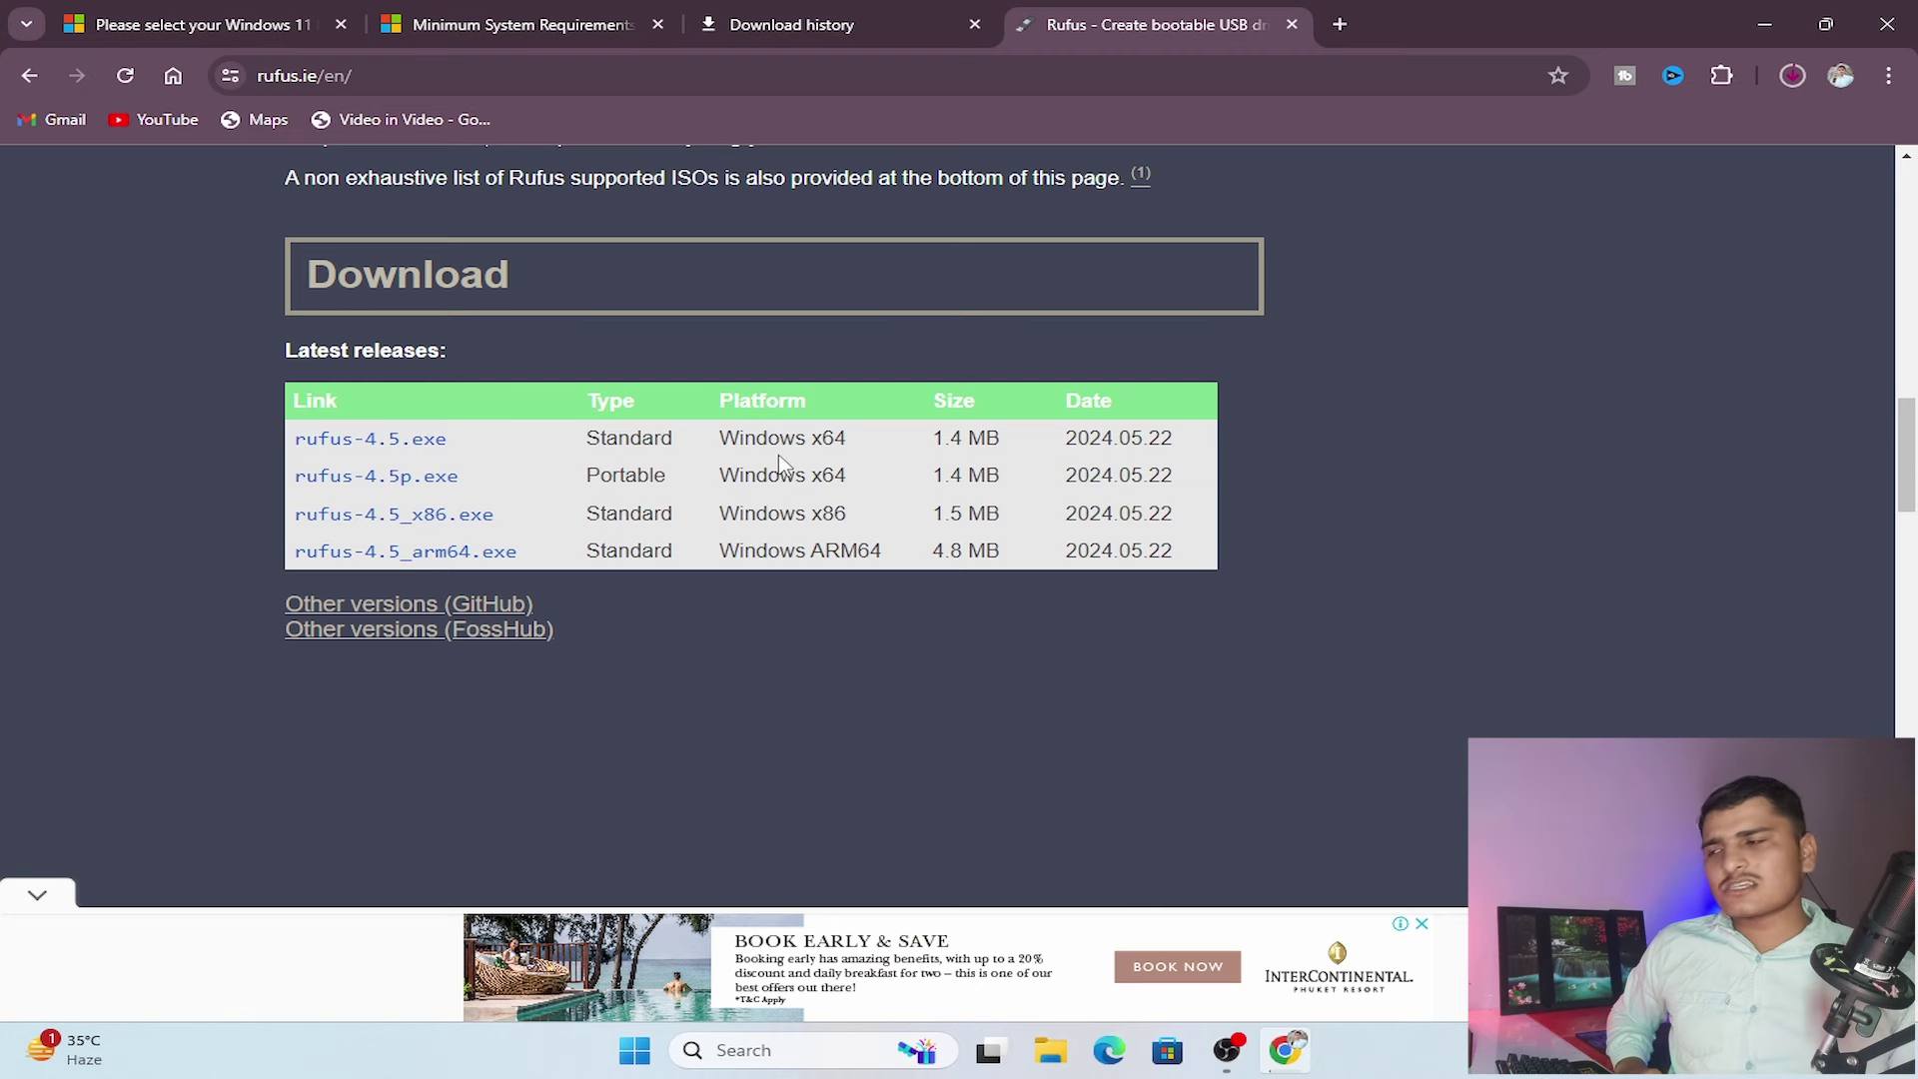
pyautogui.click(444, 441)
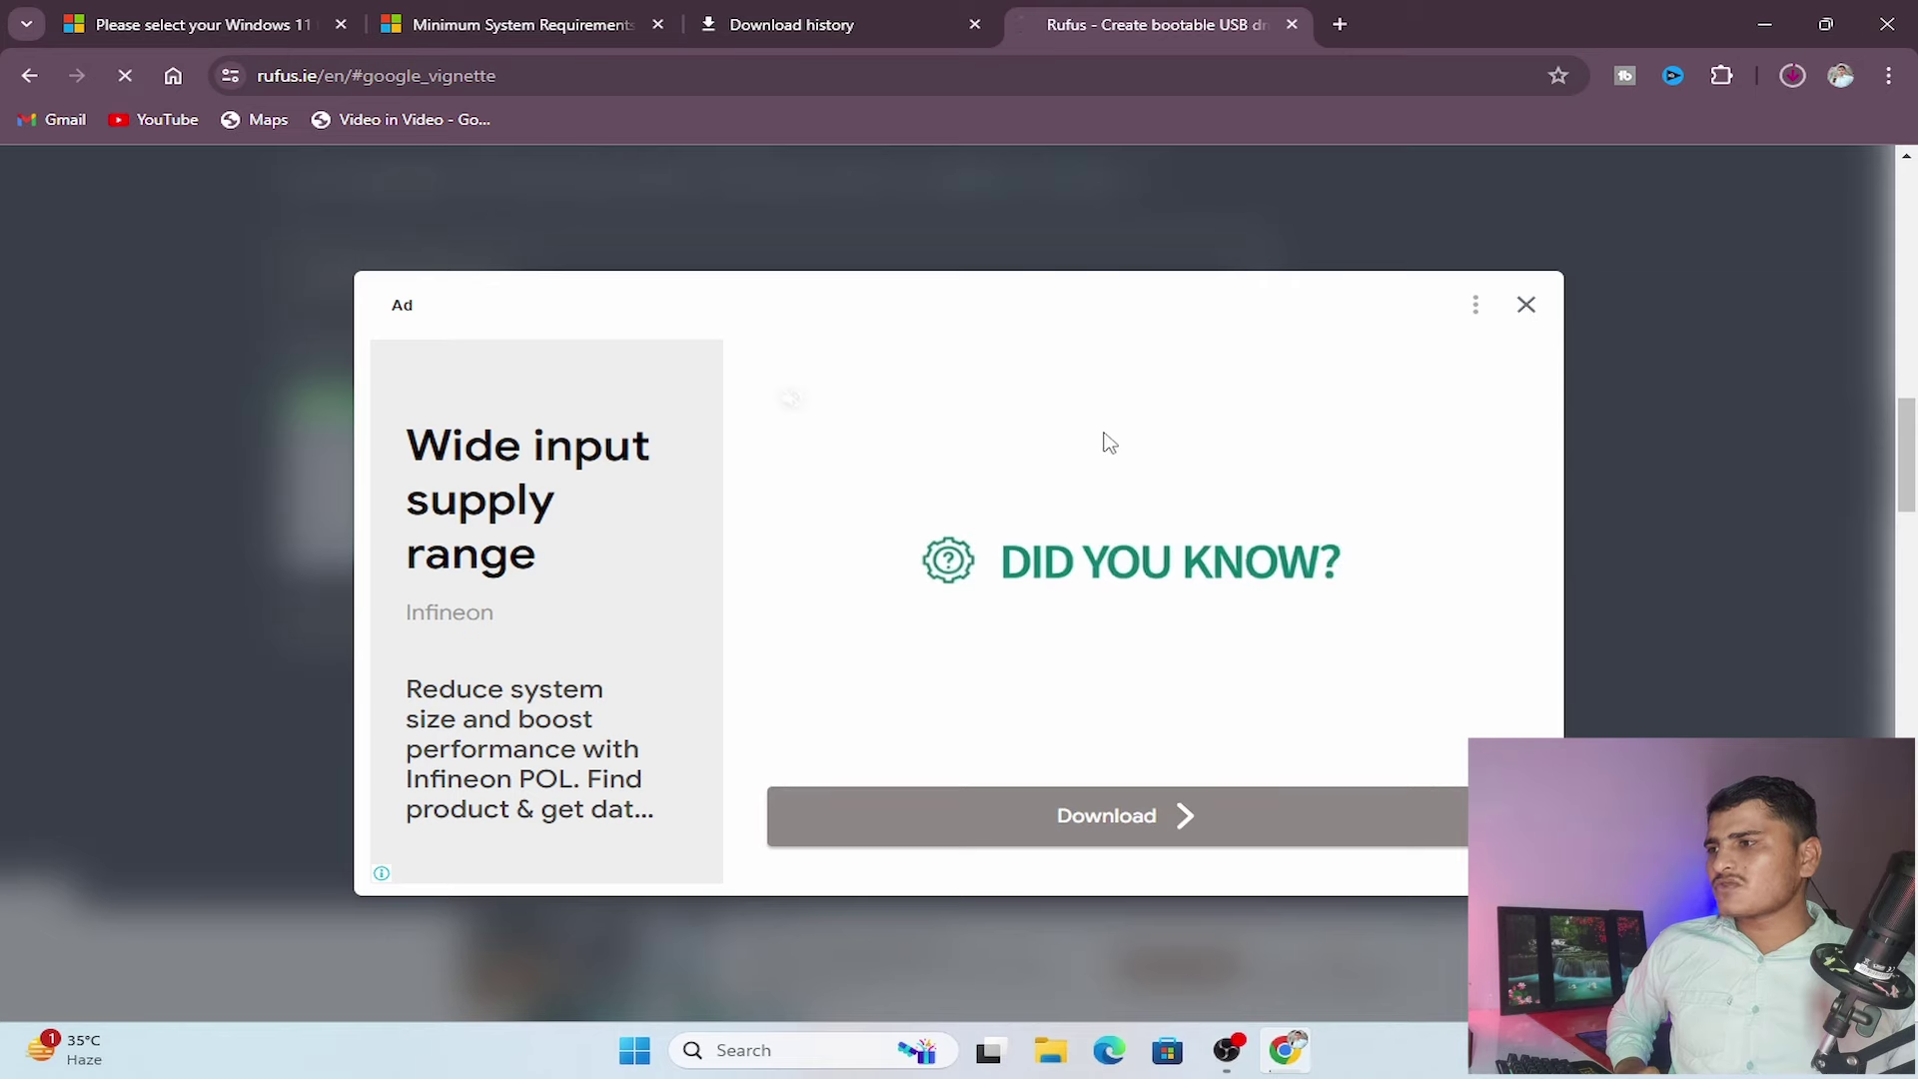
pyautogui.click(1525, 304)
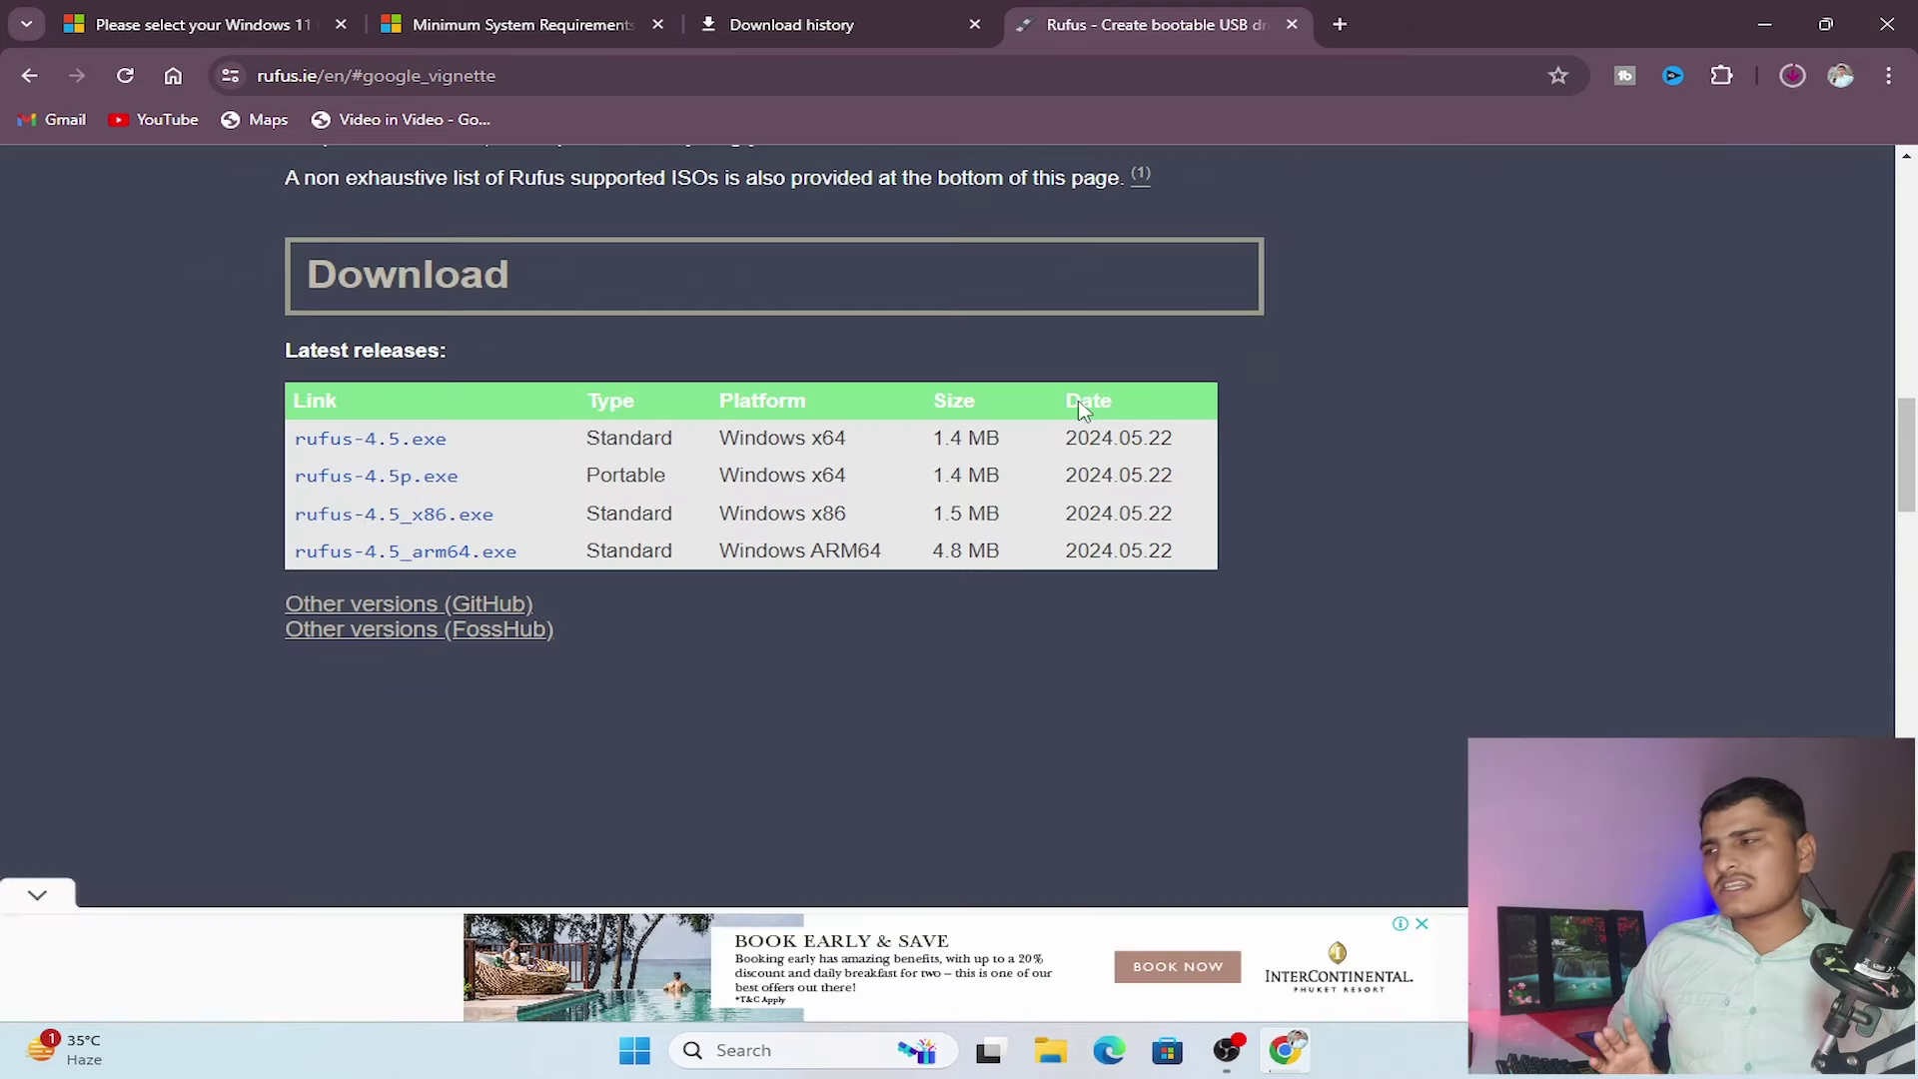
# - Resume the failed rufus-4.5.exe download from the full download history
pyautogui.click(1792, 78)
pyautogui.click(1503, 338)
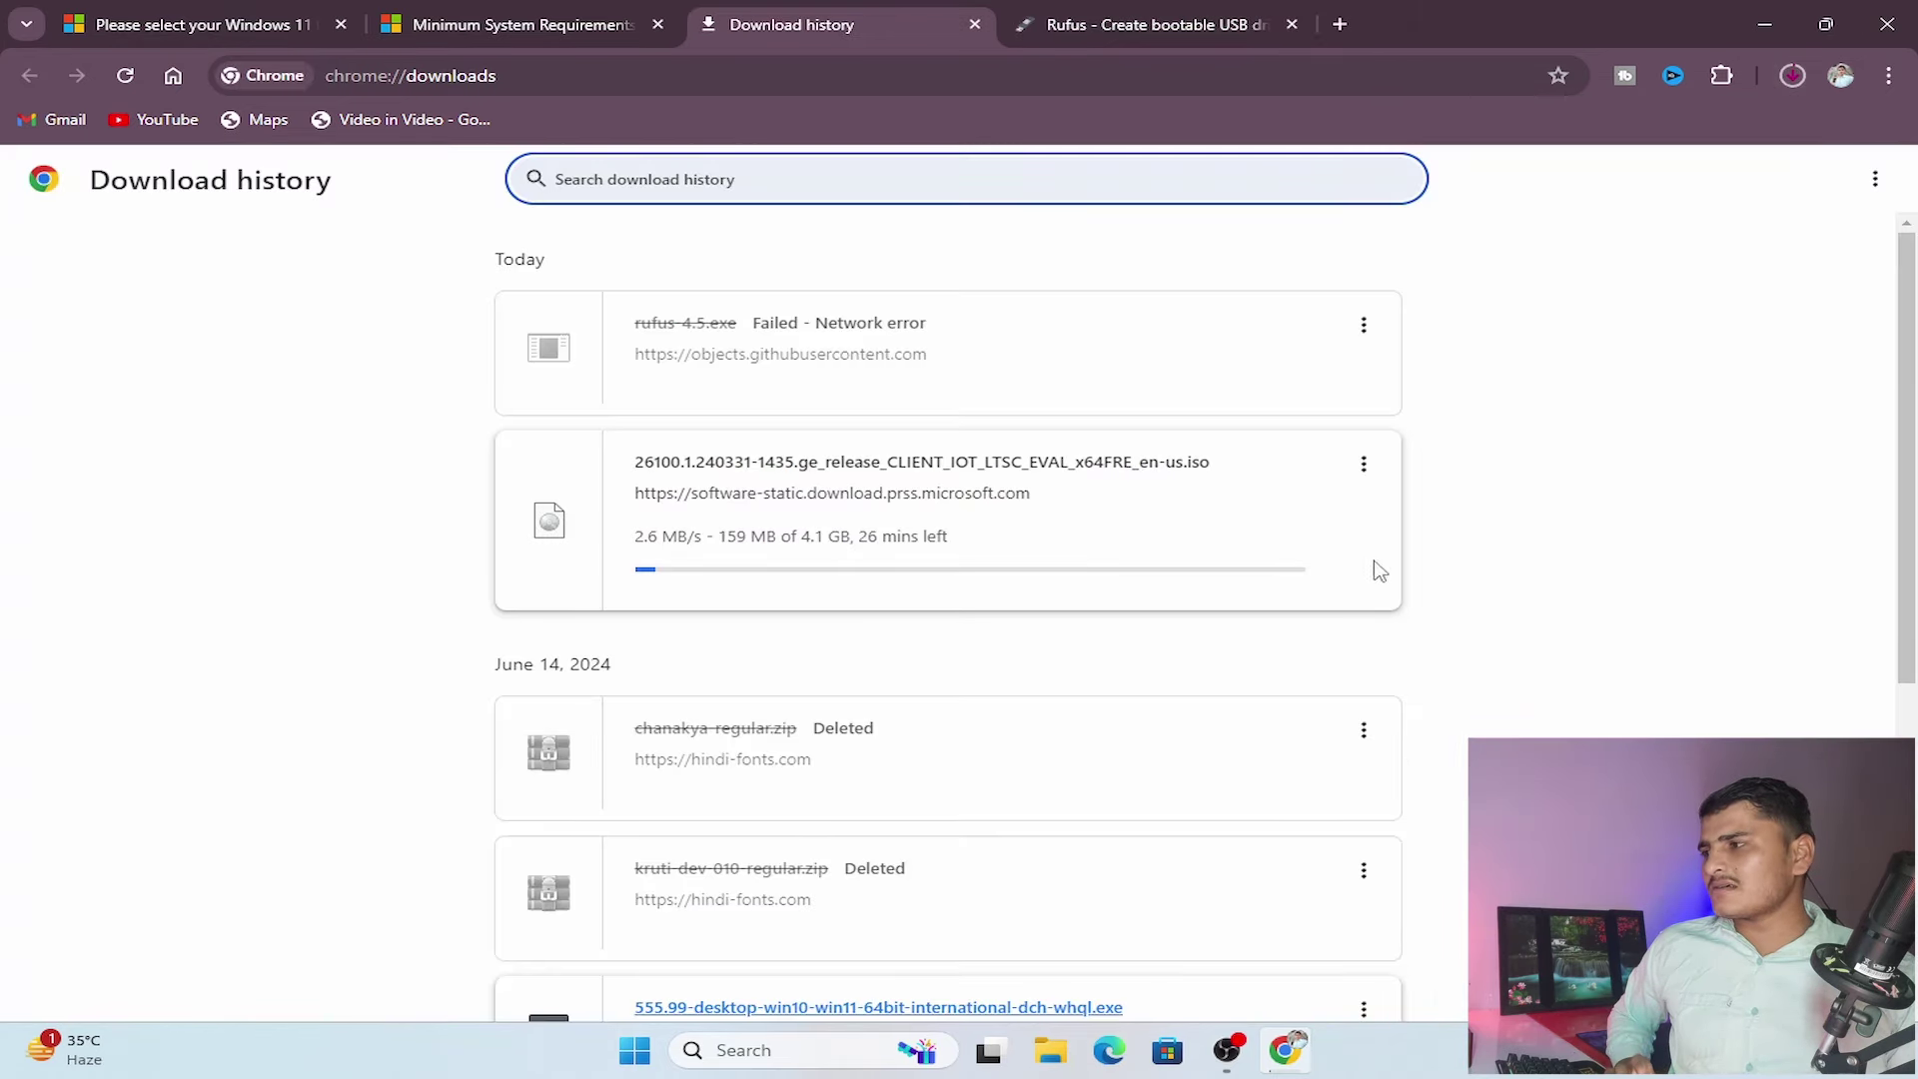
pyautogui.click(1364, 325)
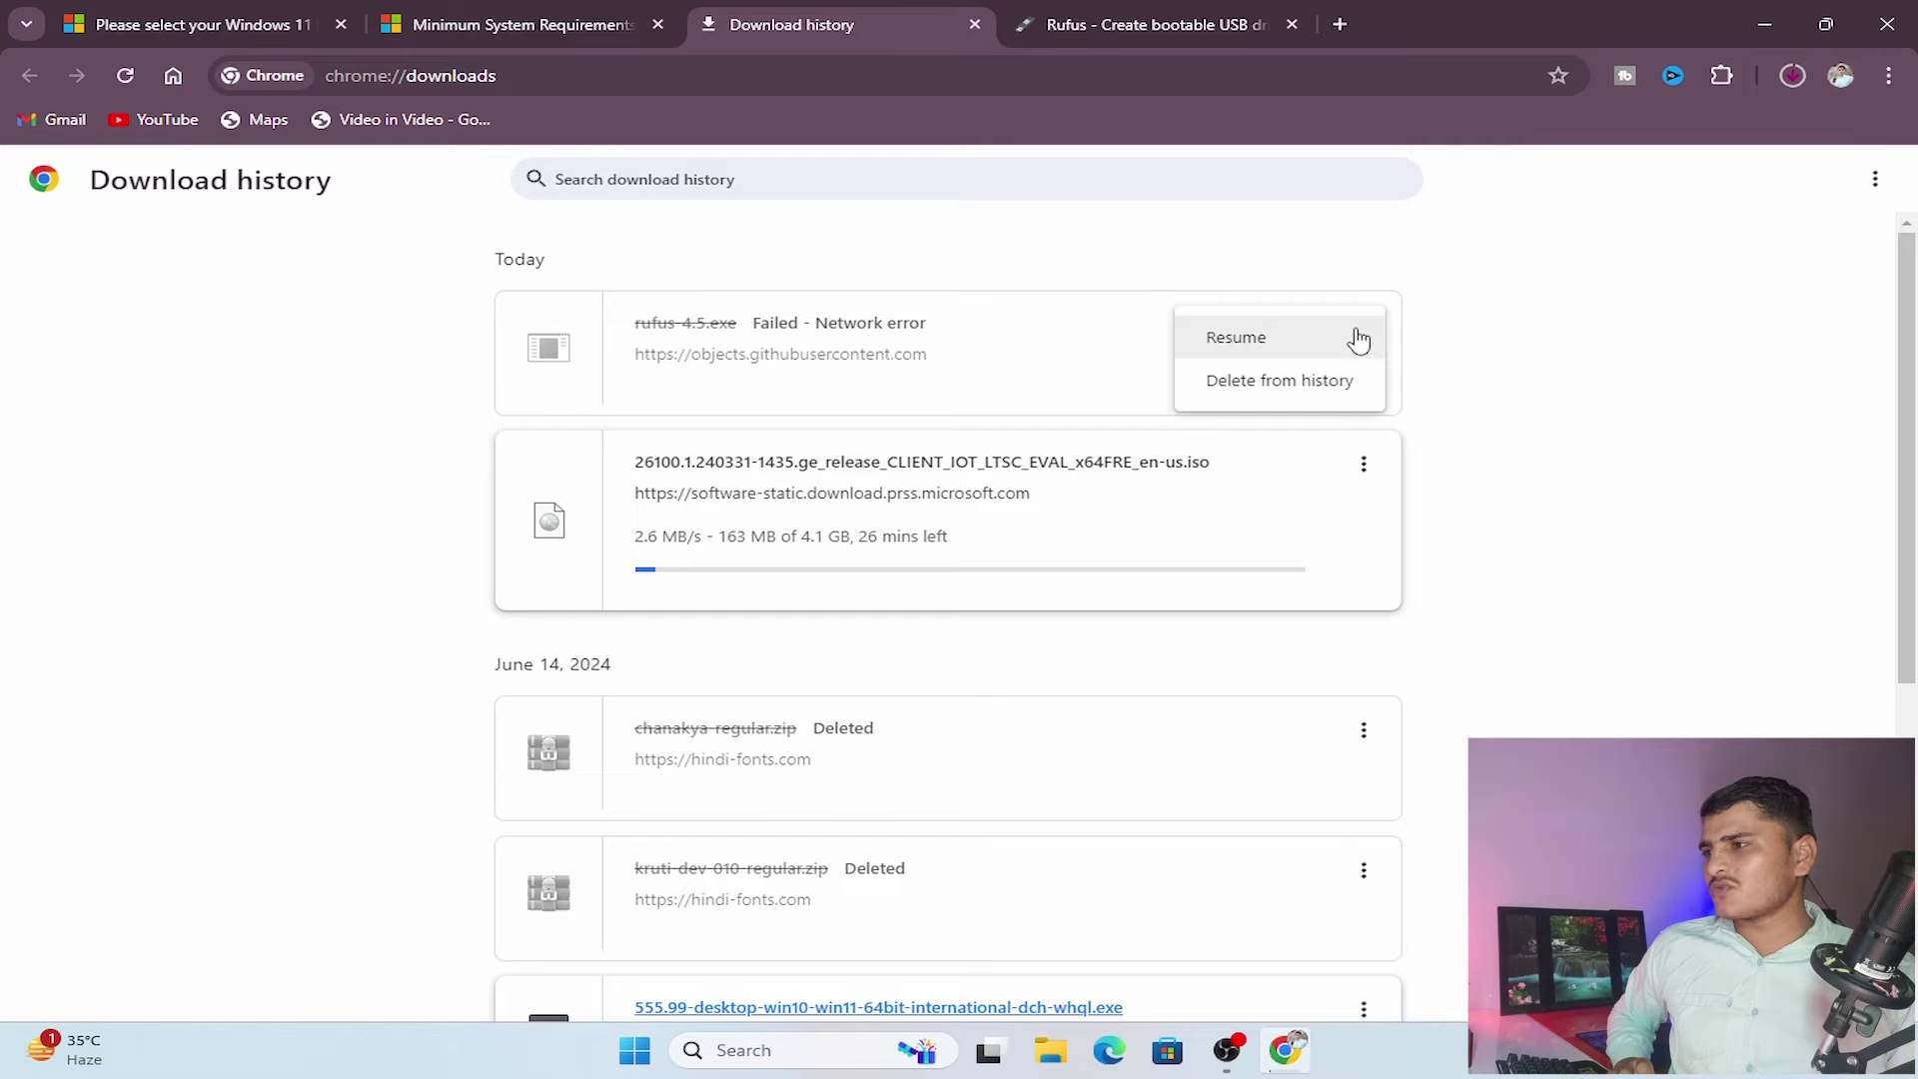
pyautogui.click(1303, 351)
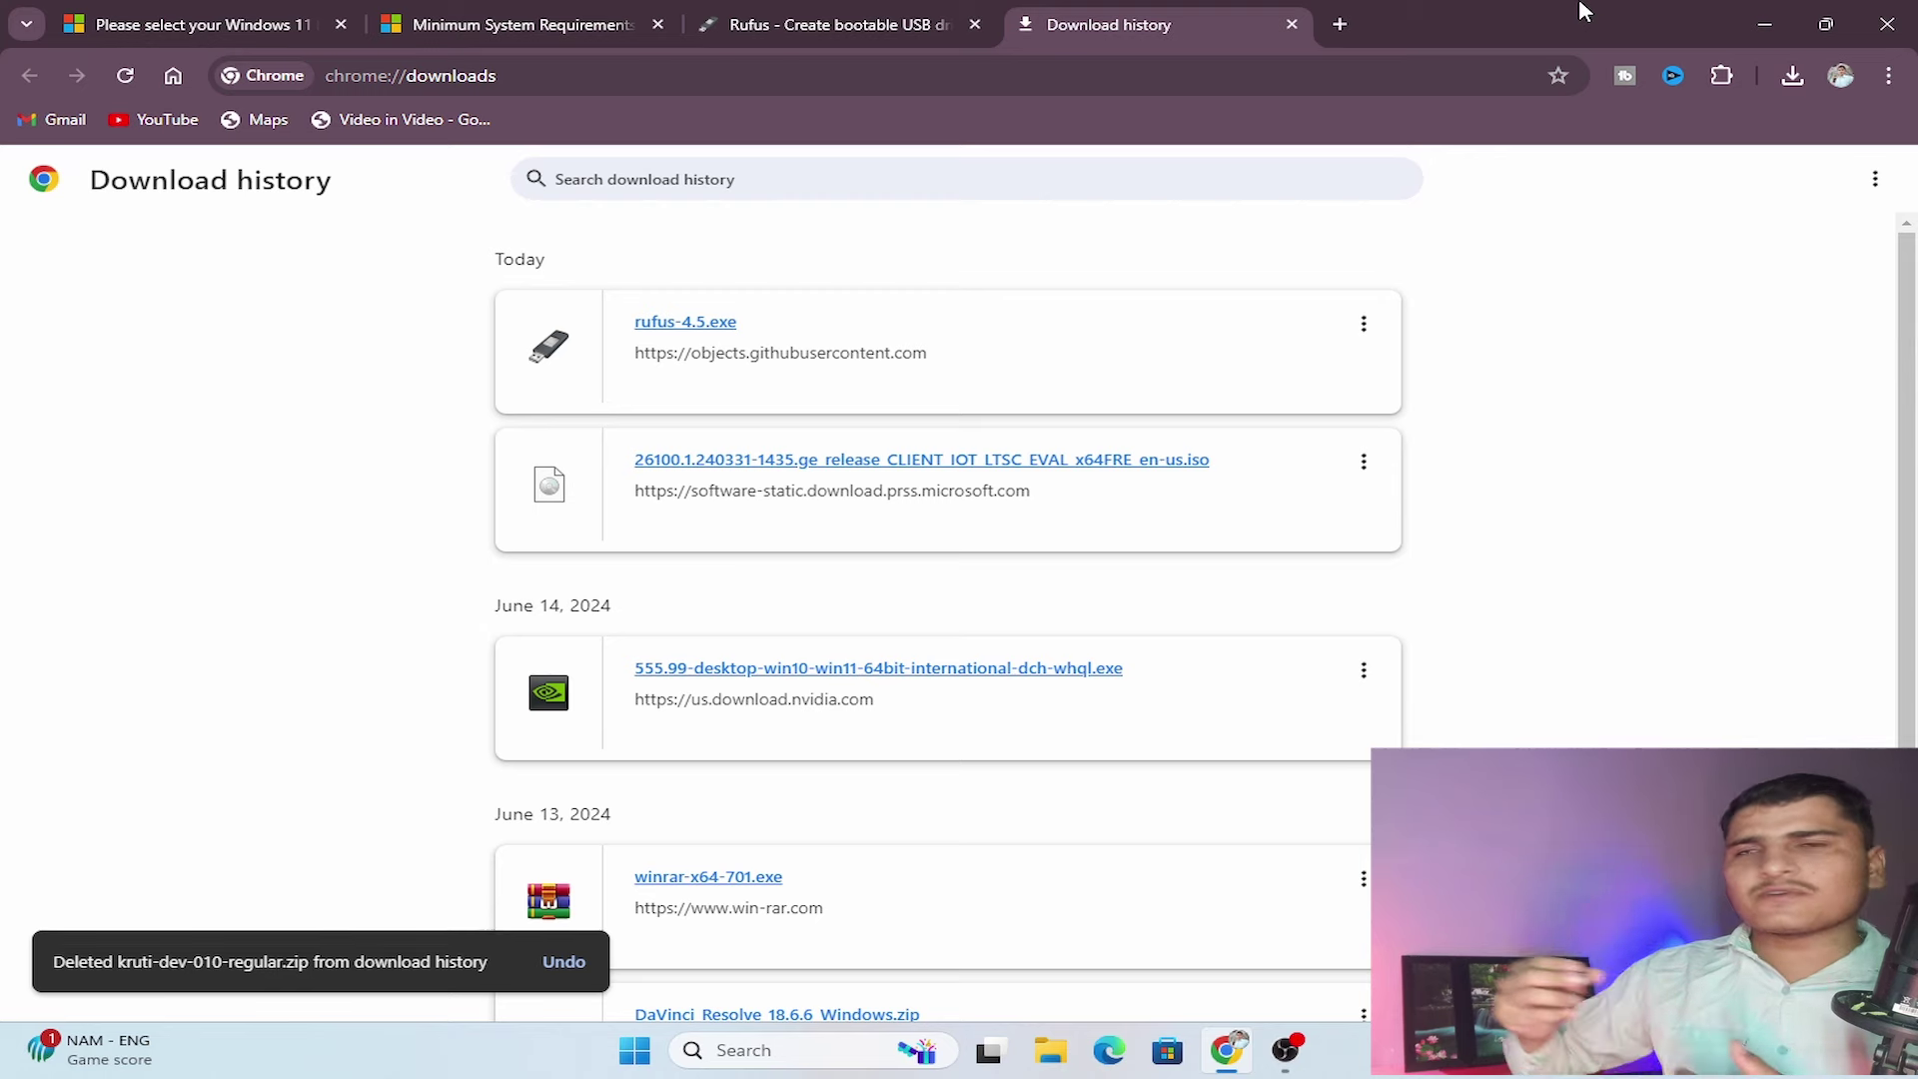
# - Switch to This PC in File Explorer and quick-format the ESD-USB (G:) drive as FAT32 with the default settings
pyautogui.click(1753, 12)
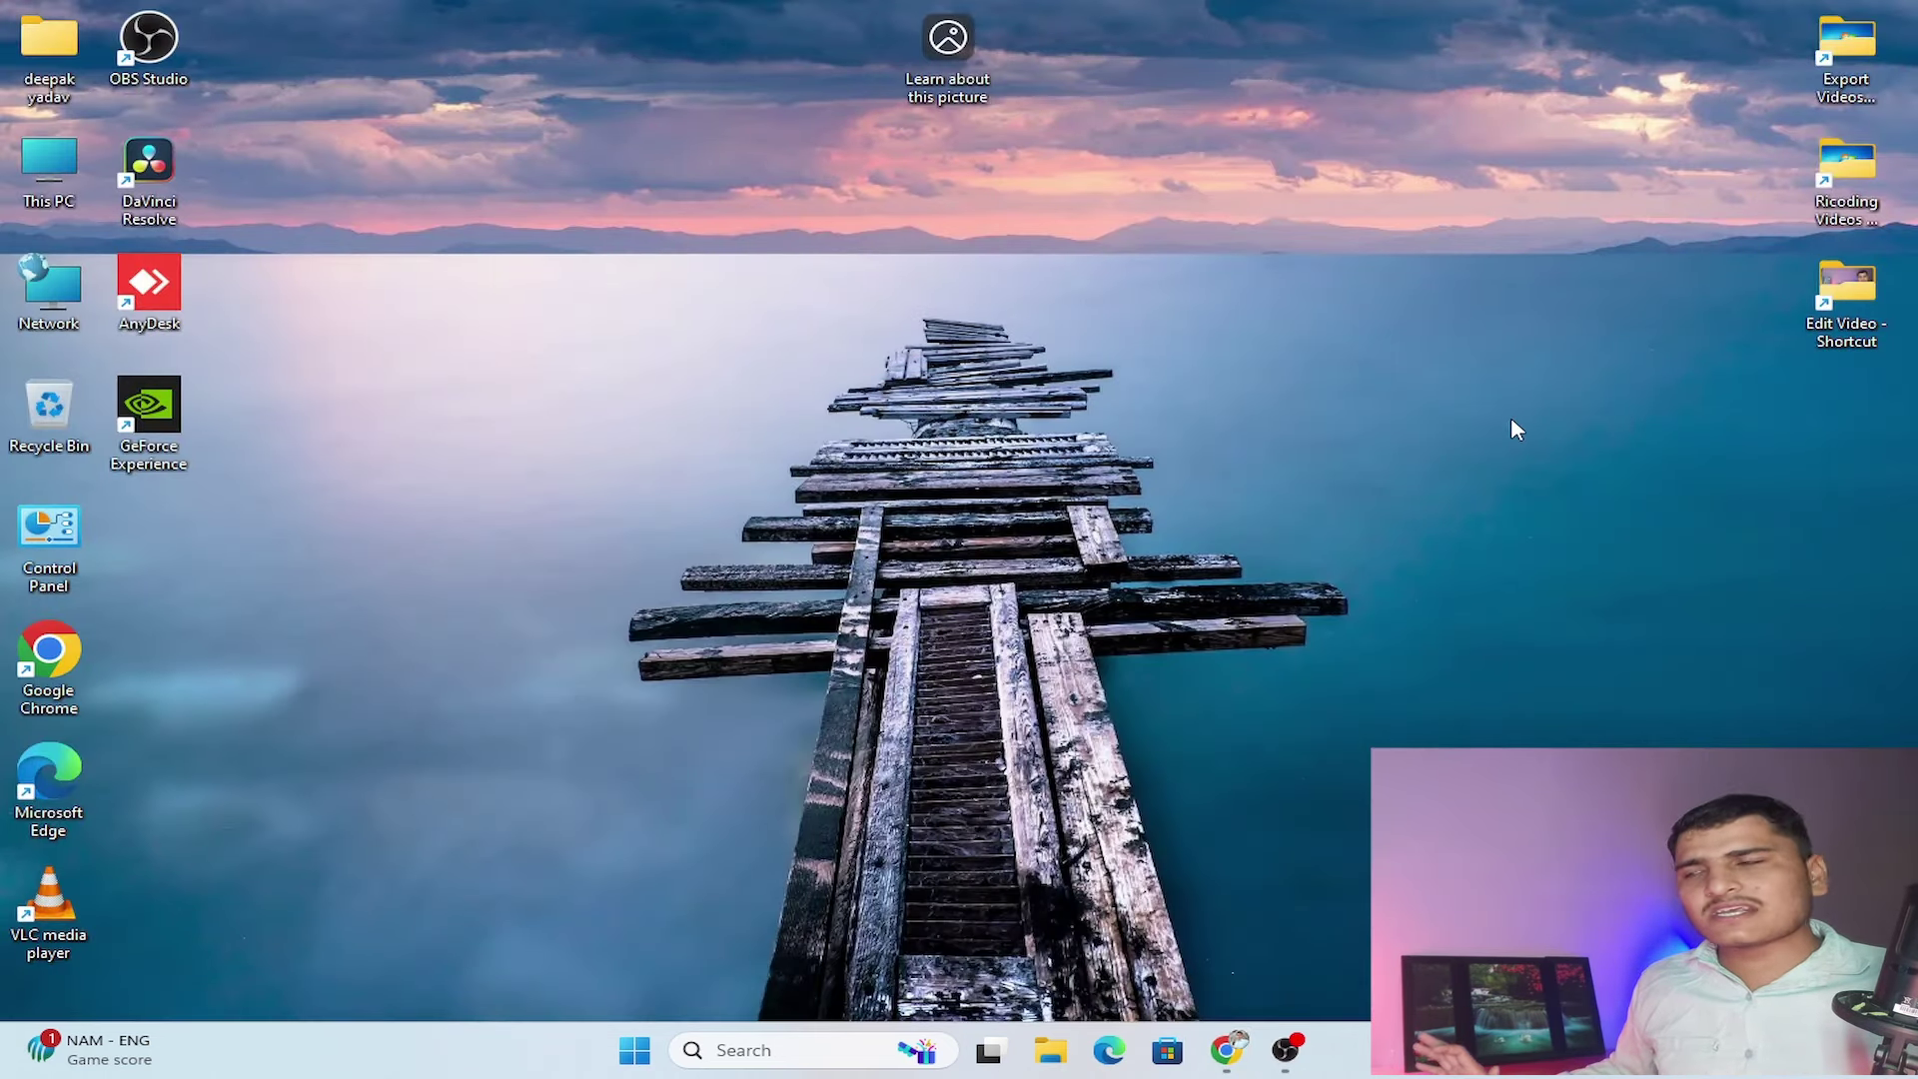
pyautogui.doubleClick(55, 170)
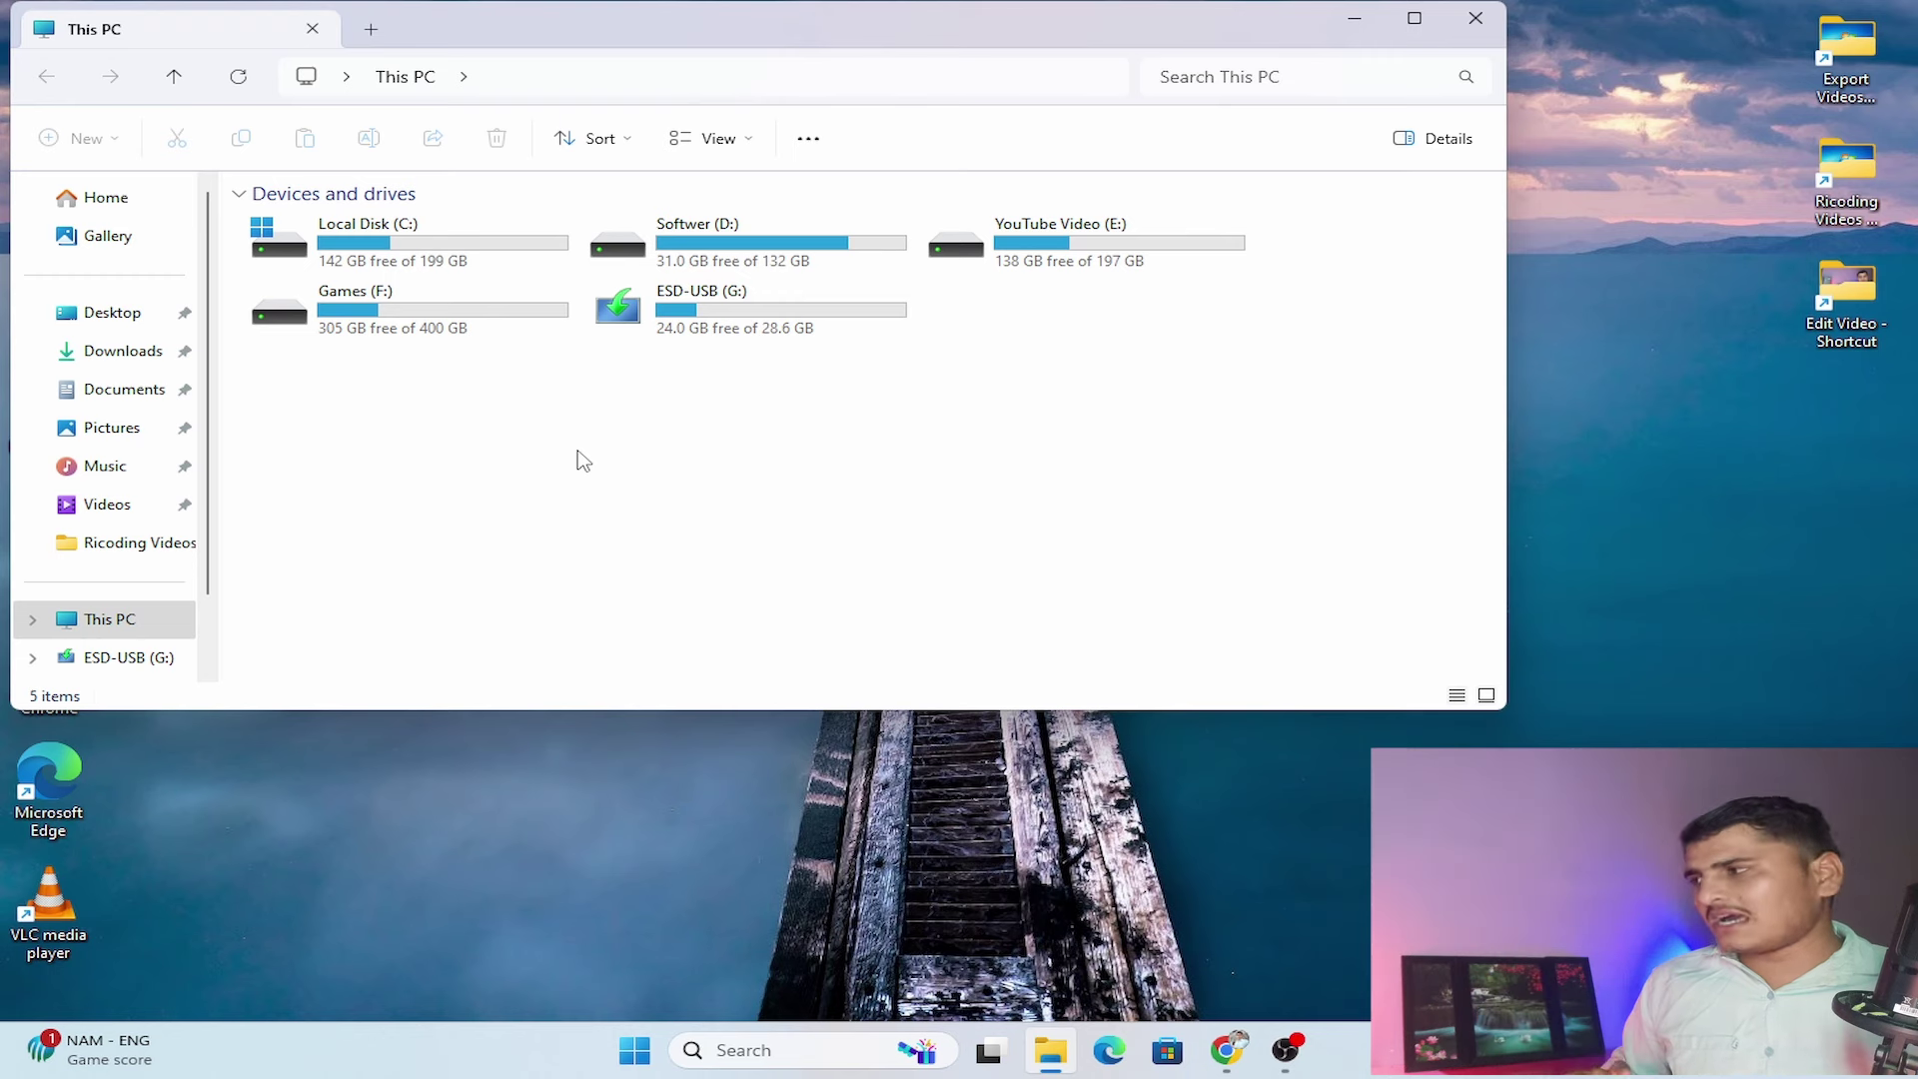
pyautogui.rightClick(697, 318)
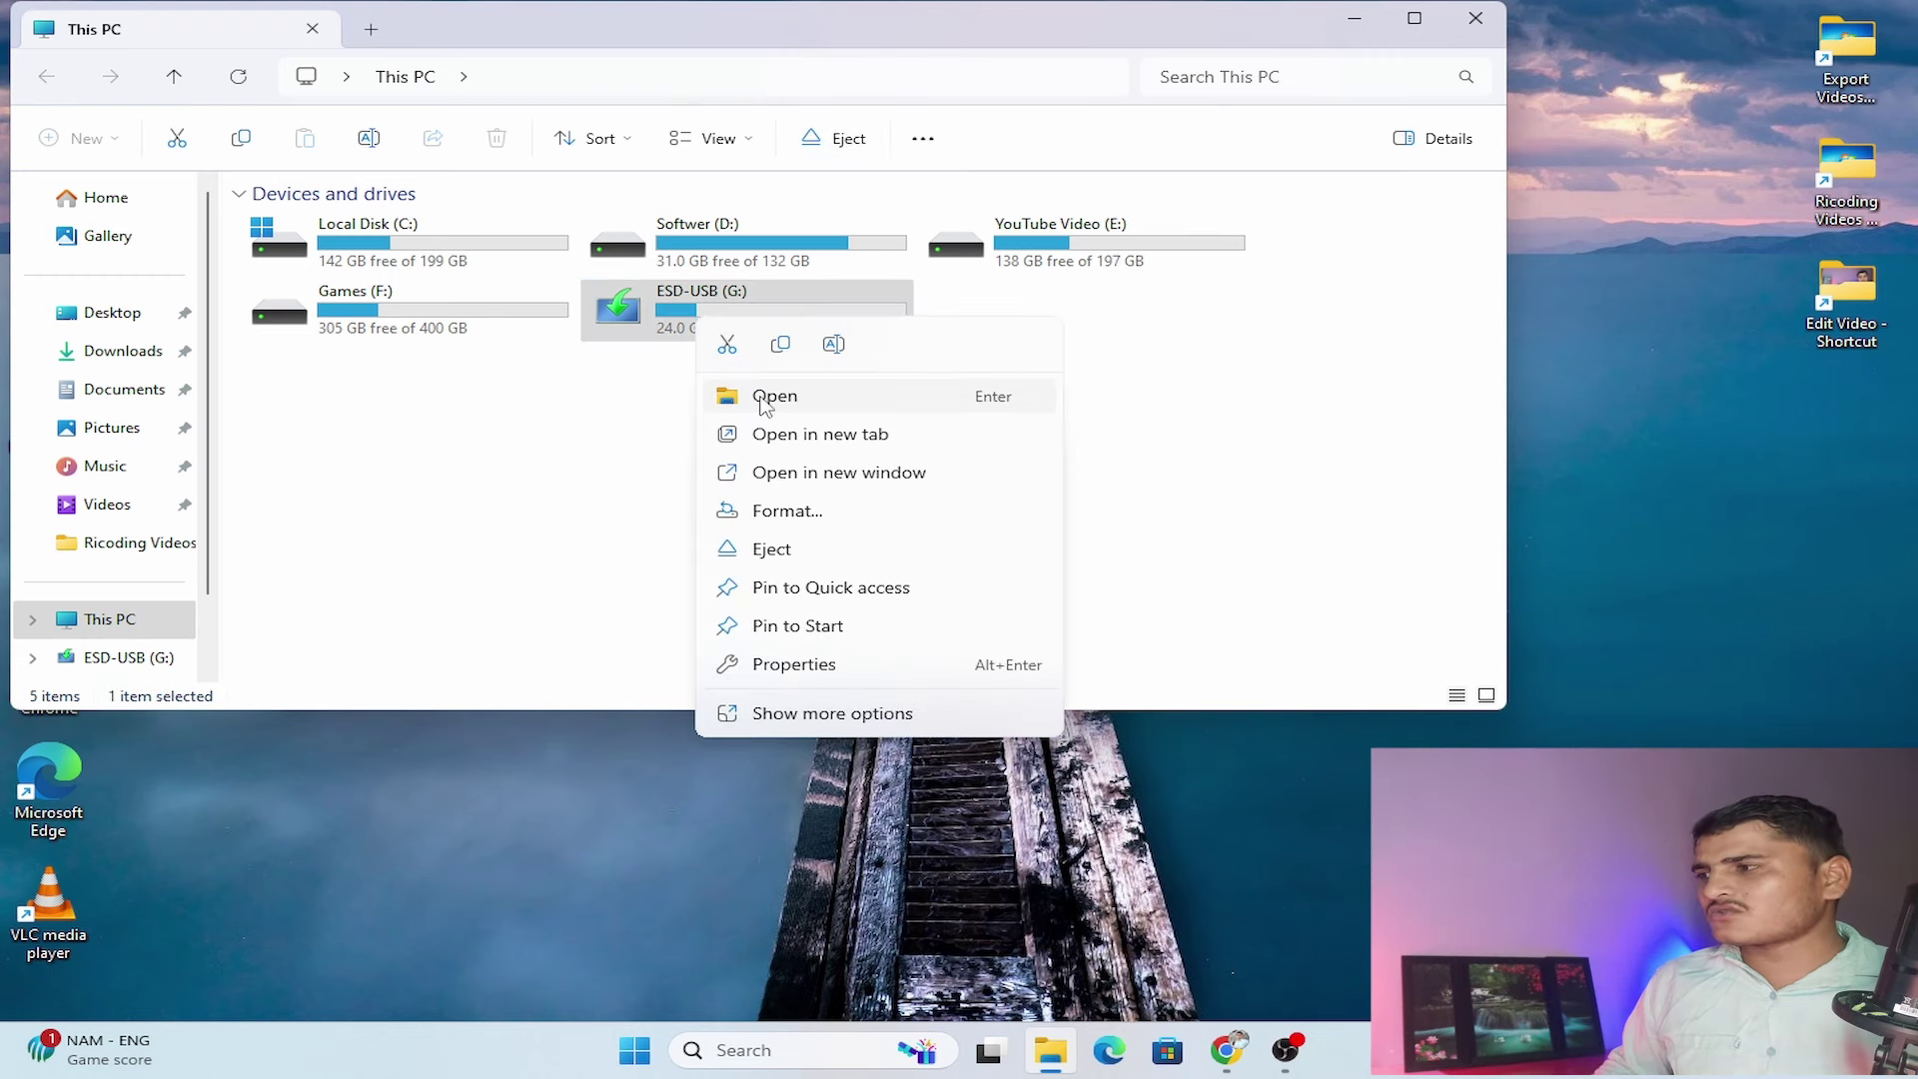
pyautogui.click(767, 510)
pyautogui.click(286, 805)
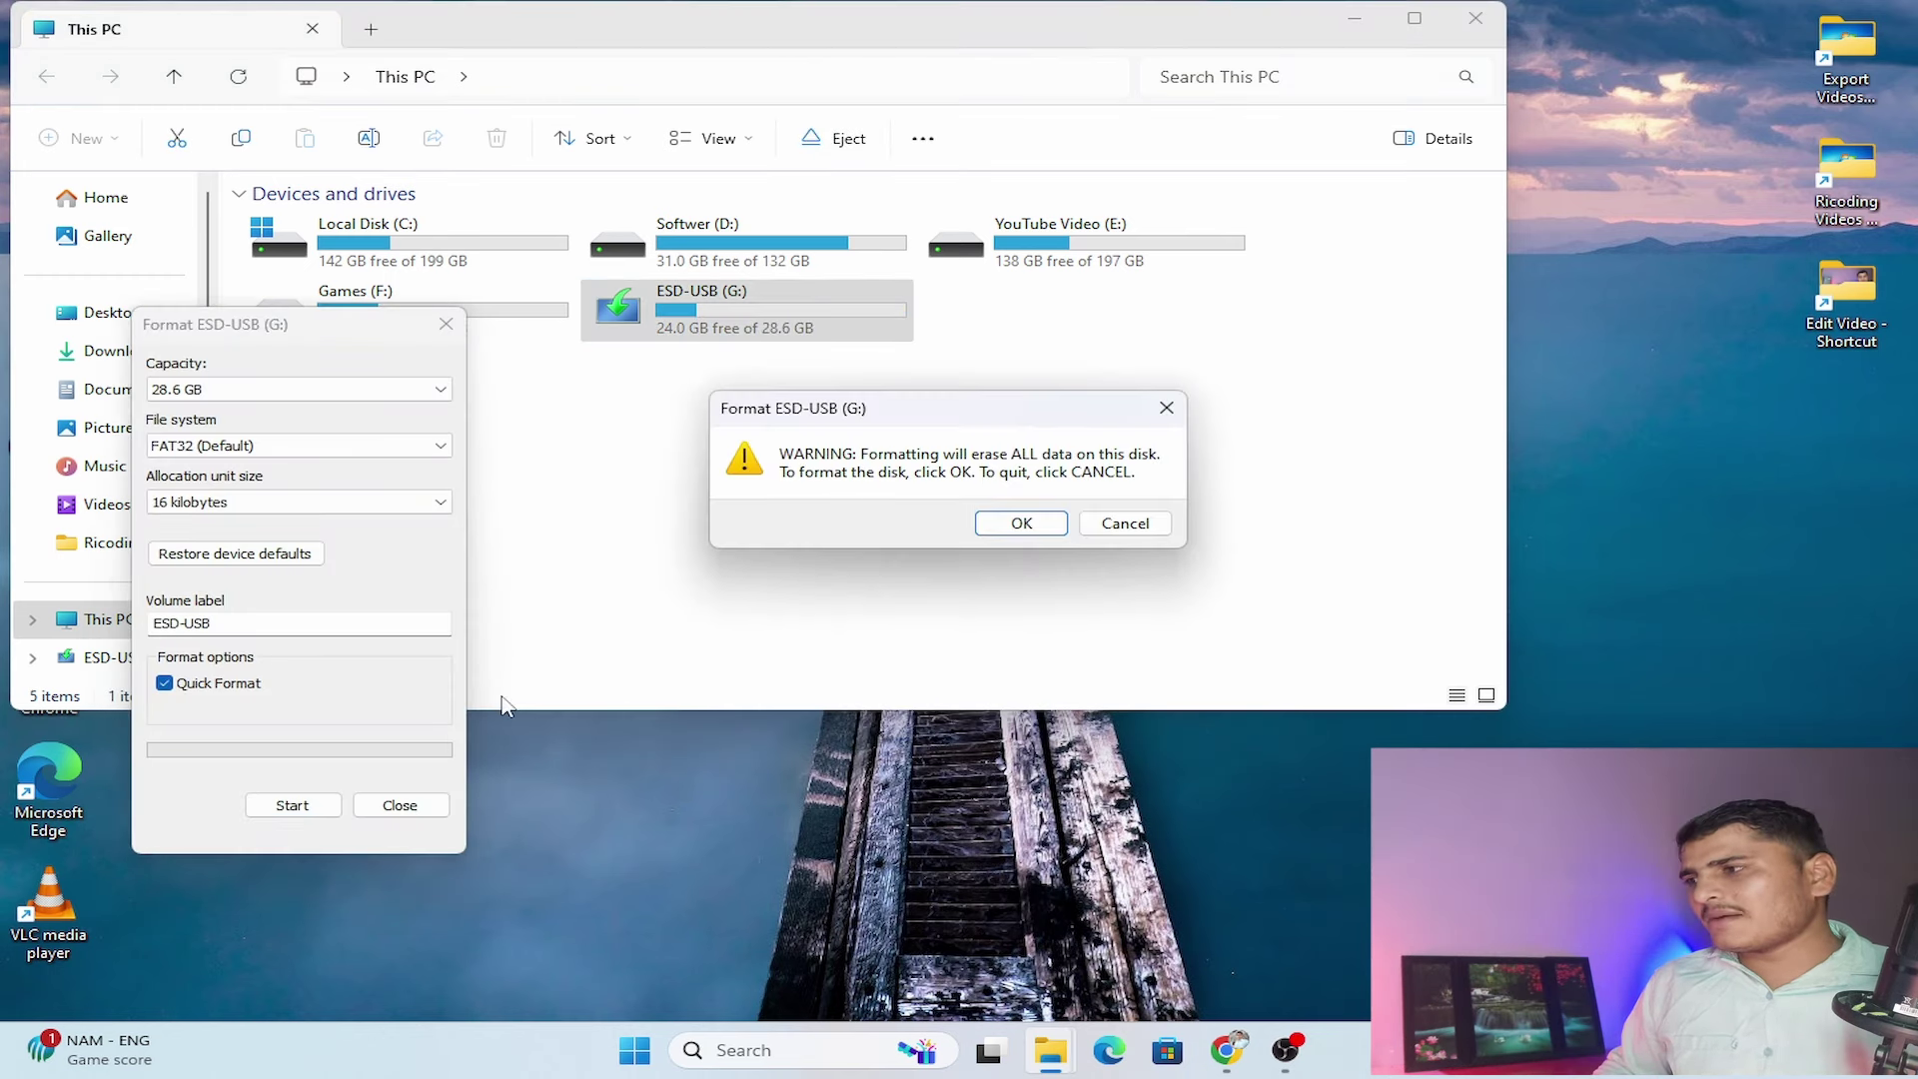
pyautogui.click(1002, 523)
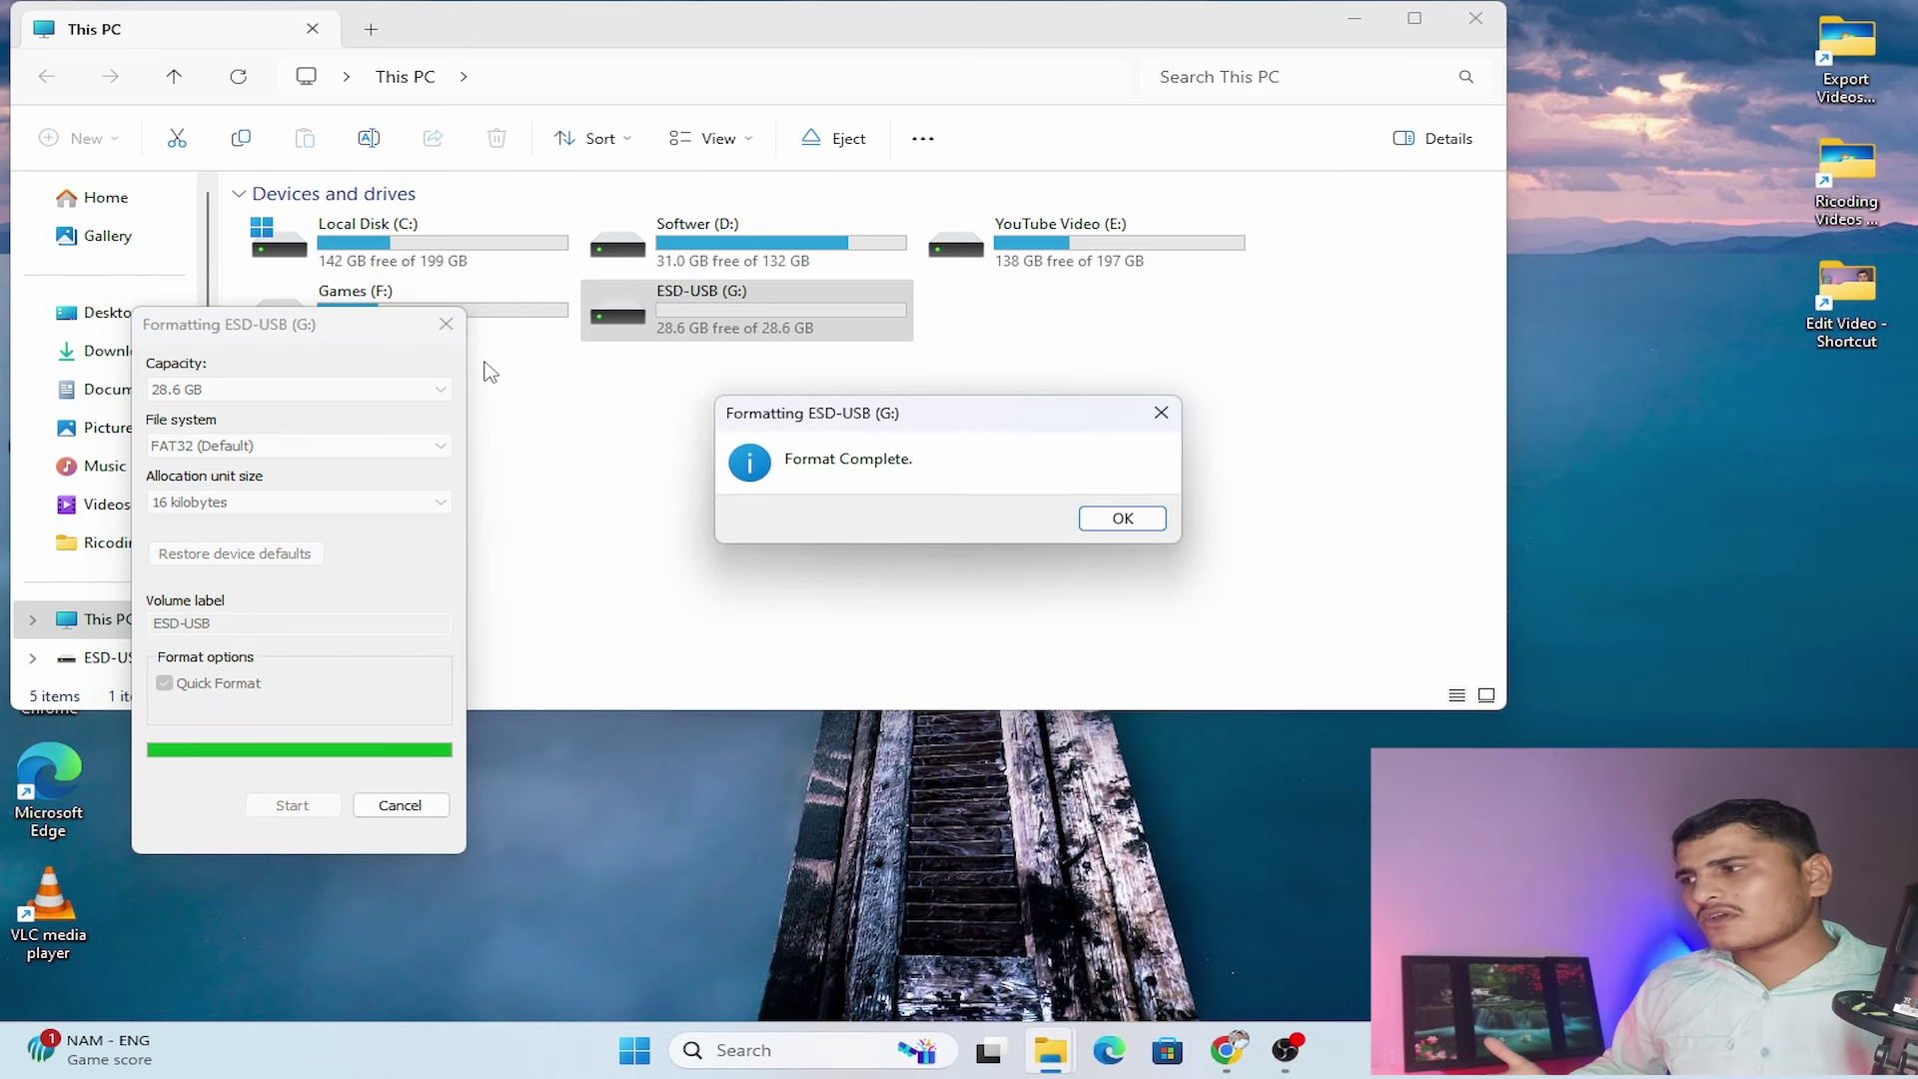
pyautogui.click(1086, 519)
pyautogui.click(446, 323)
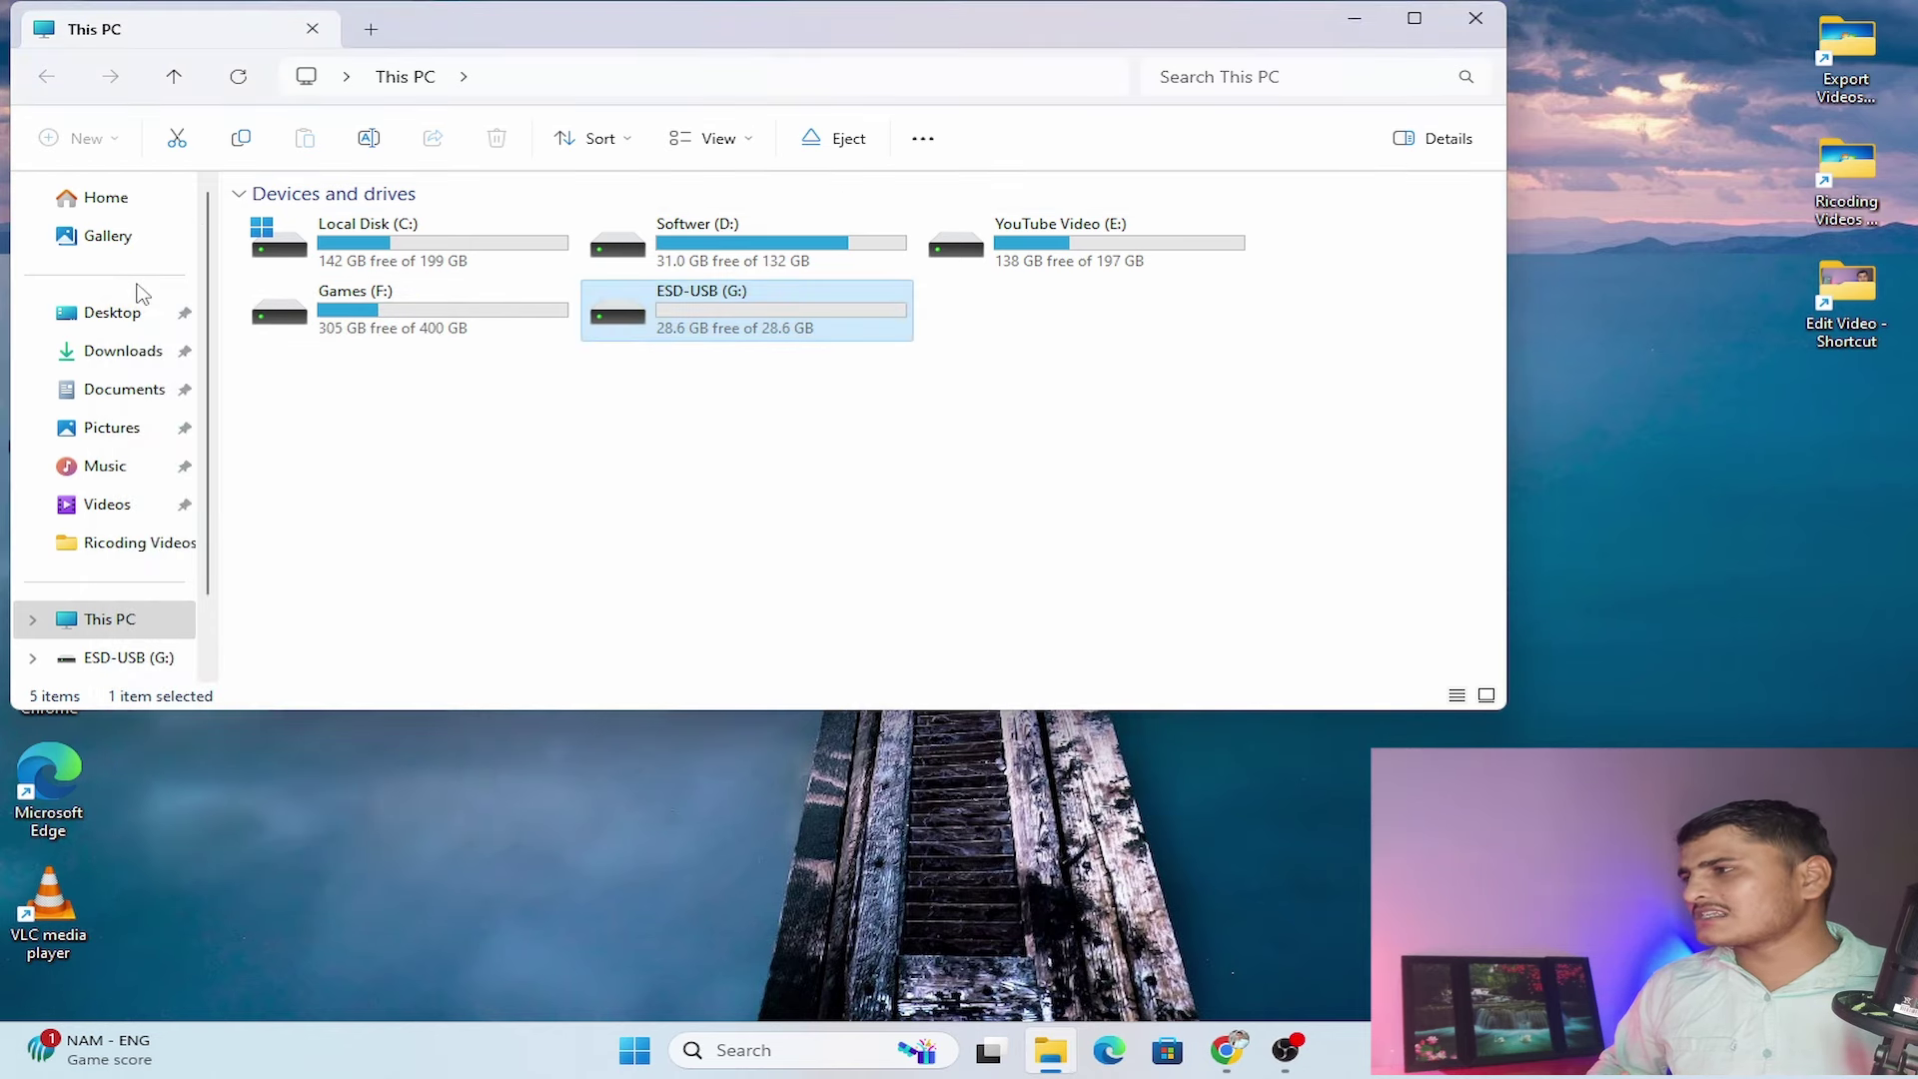
# - Launch rufus-4.5 from the Downloads folder and allow it to check for application updates online
pyautogui.click(120, 351)
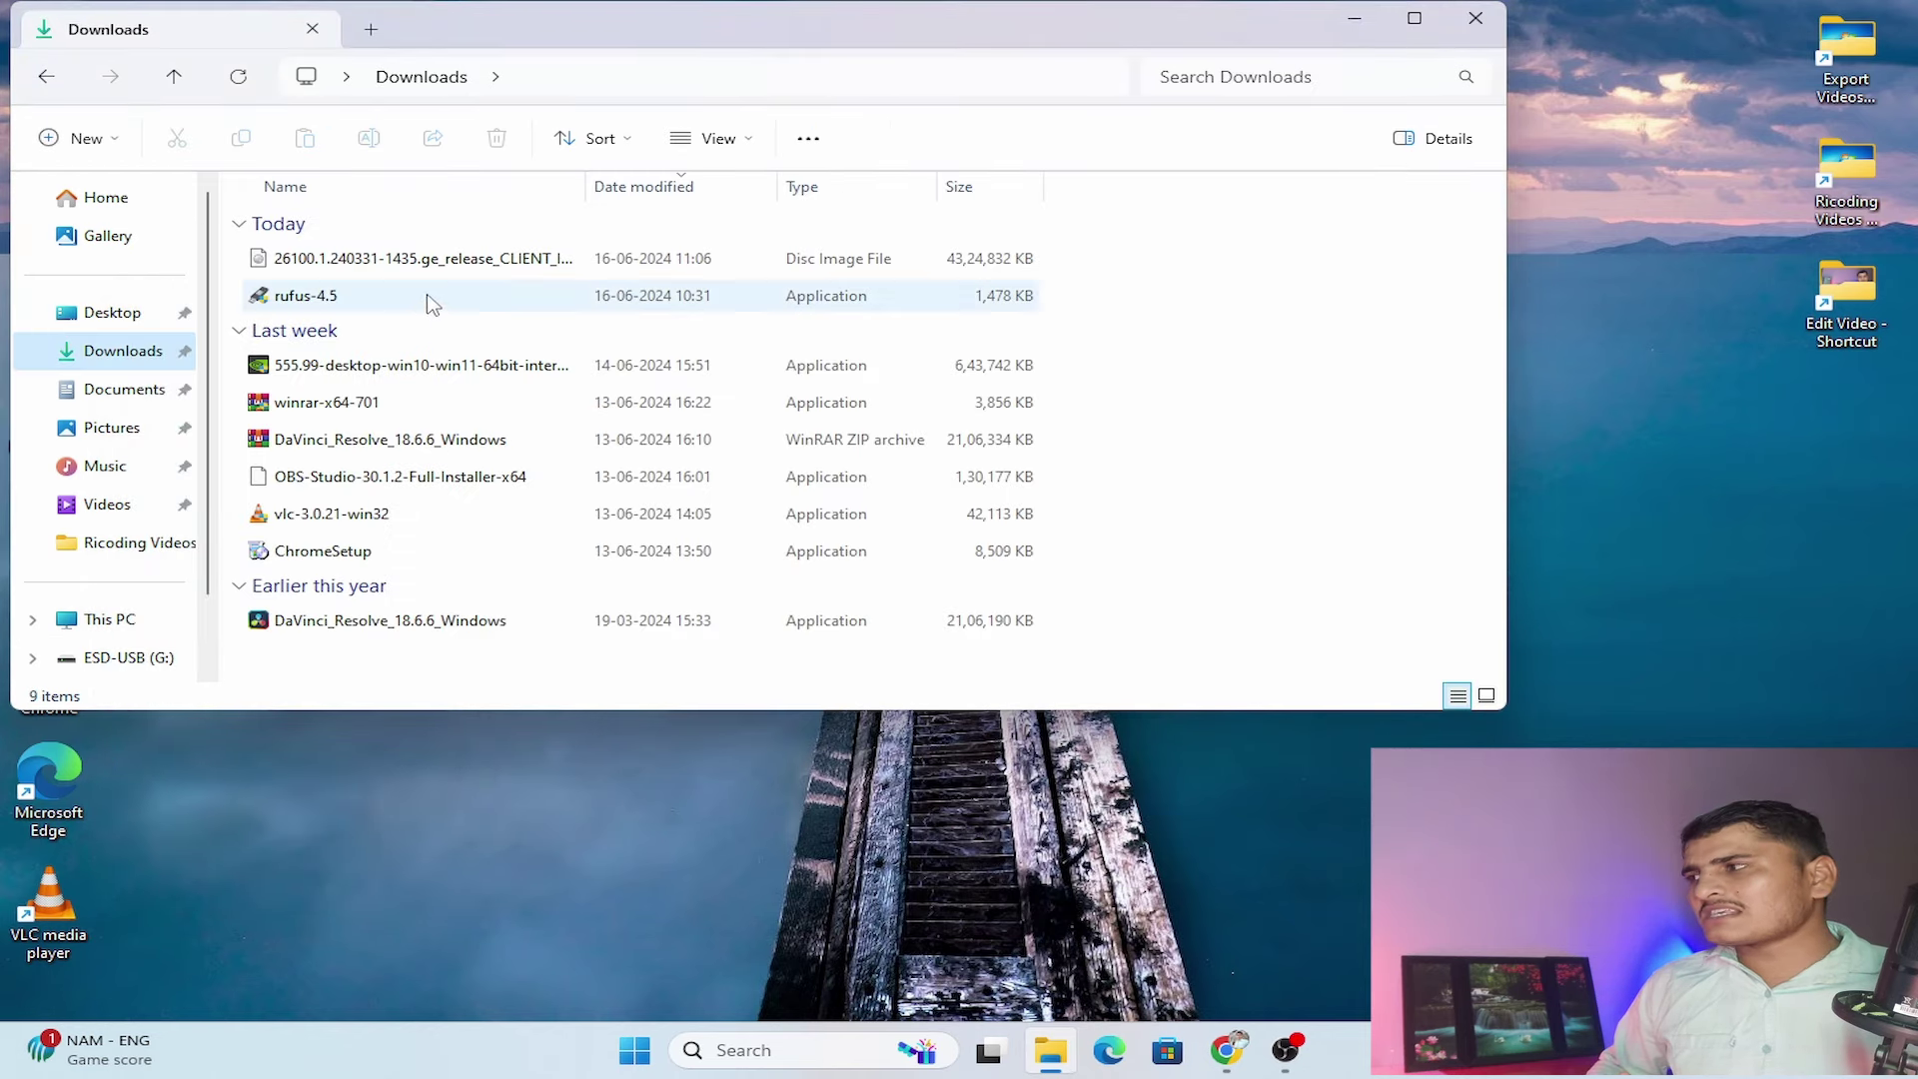
pyautogui.doubleClick(391, 307)
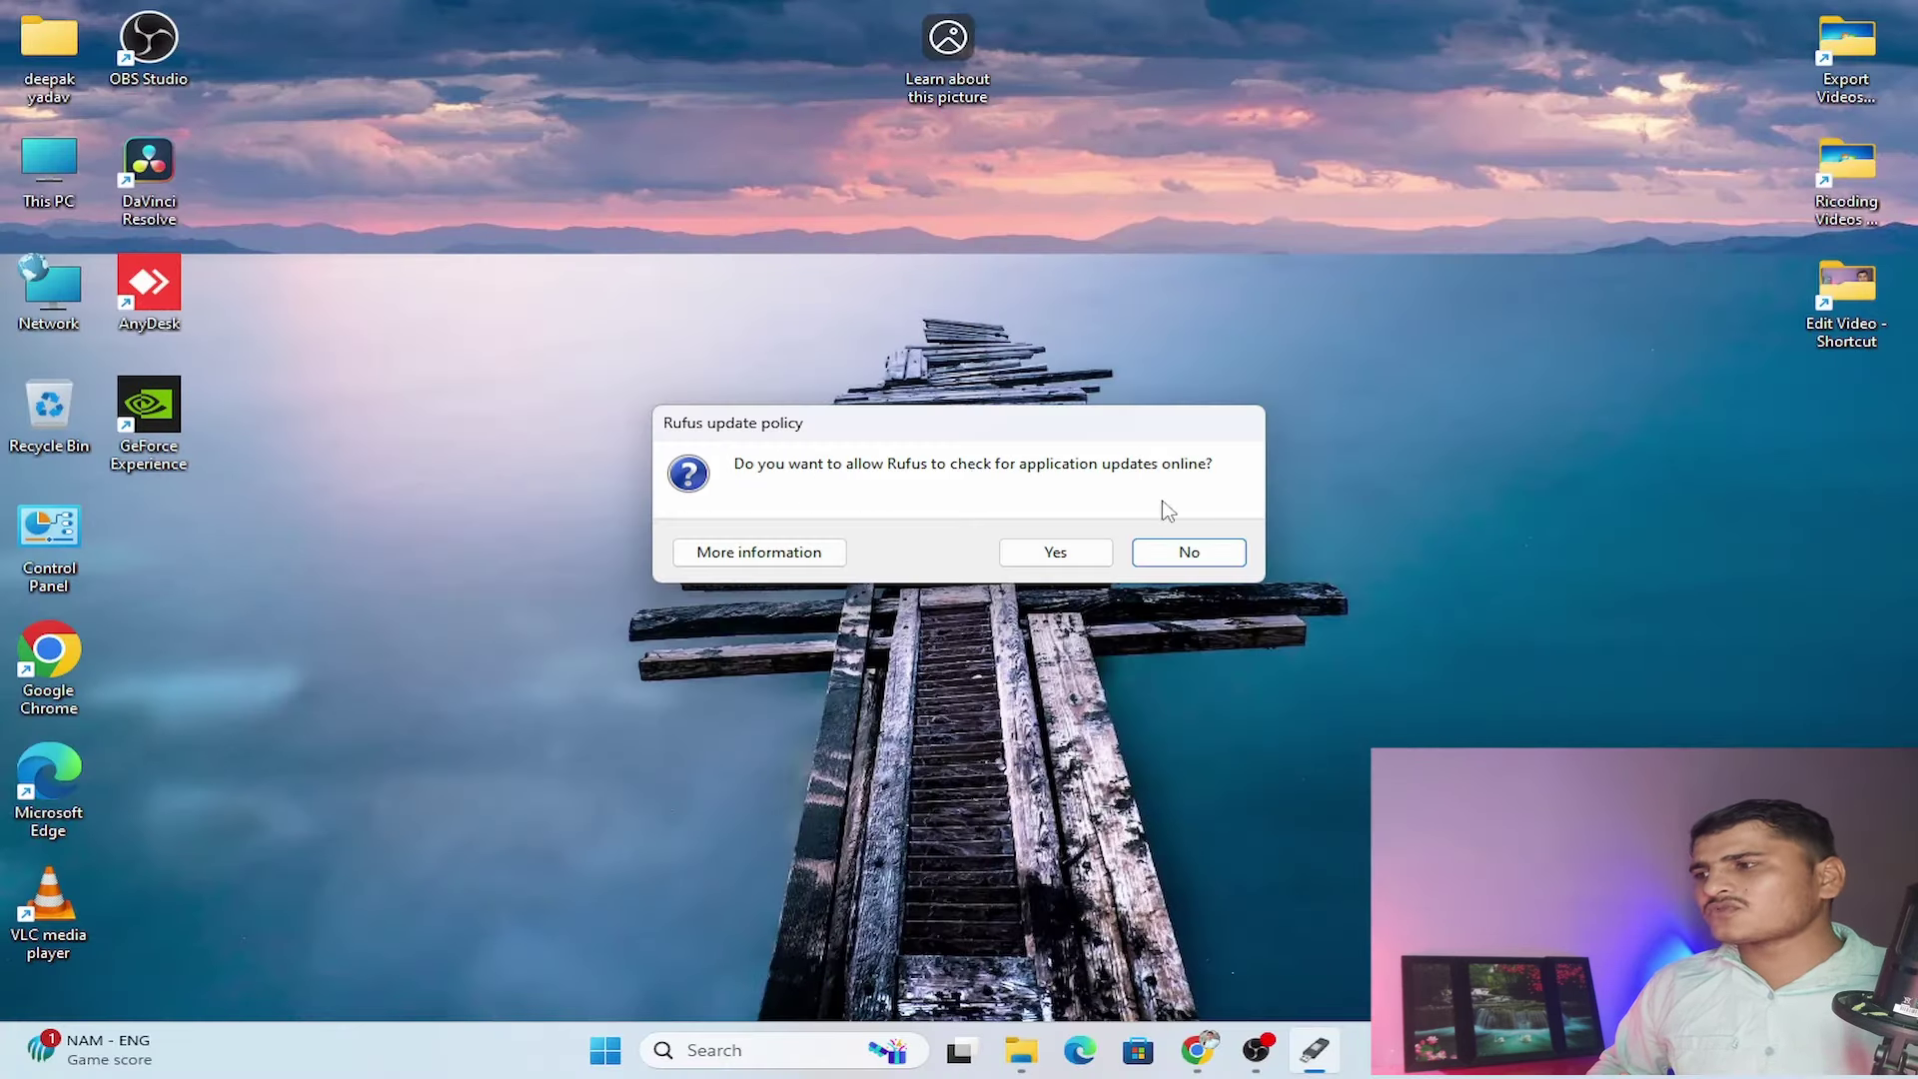
pyautogui.click(1090, 556)
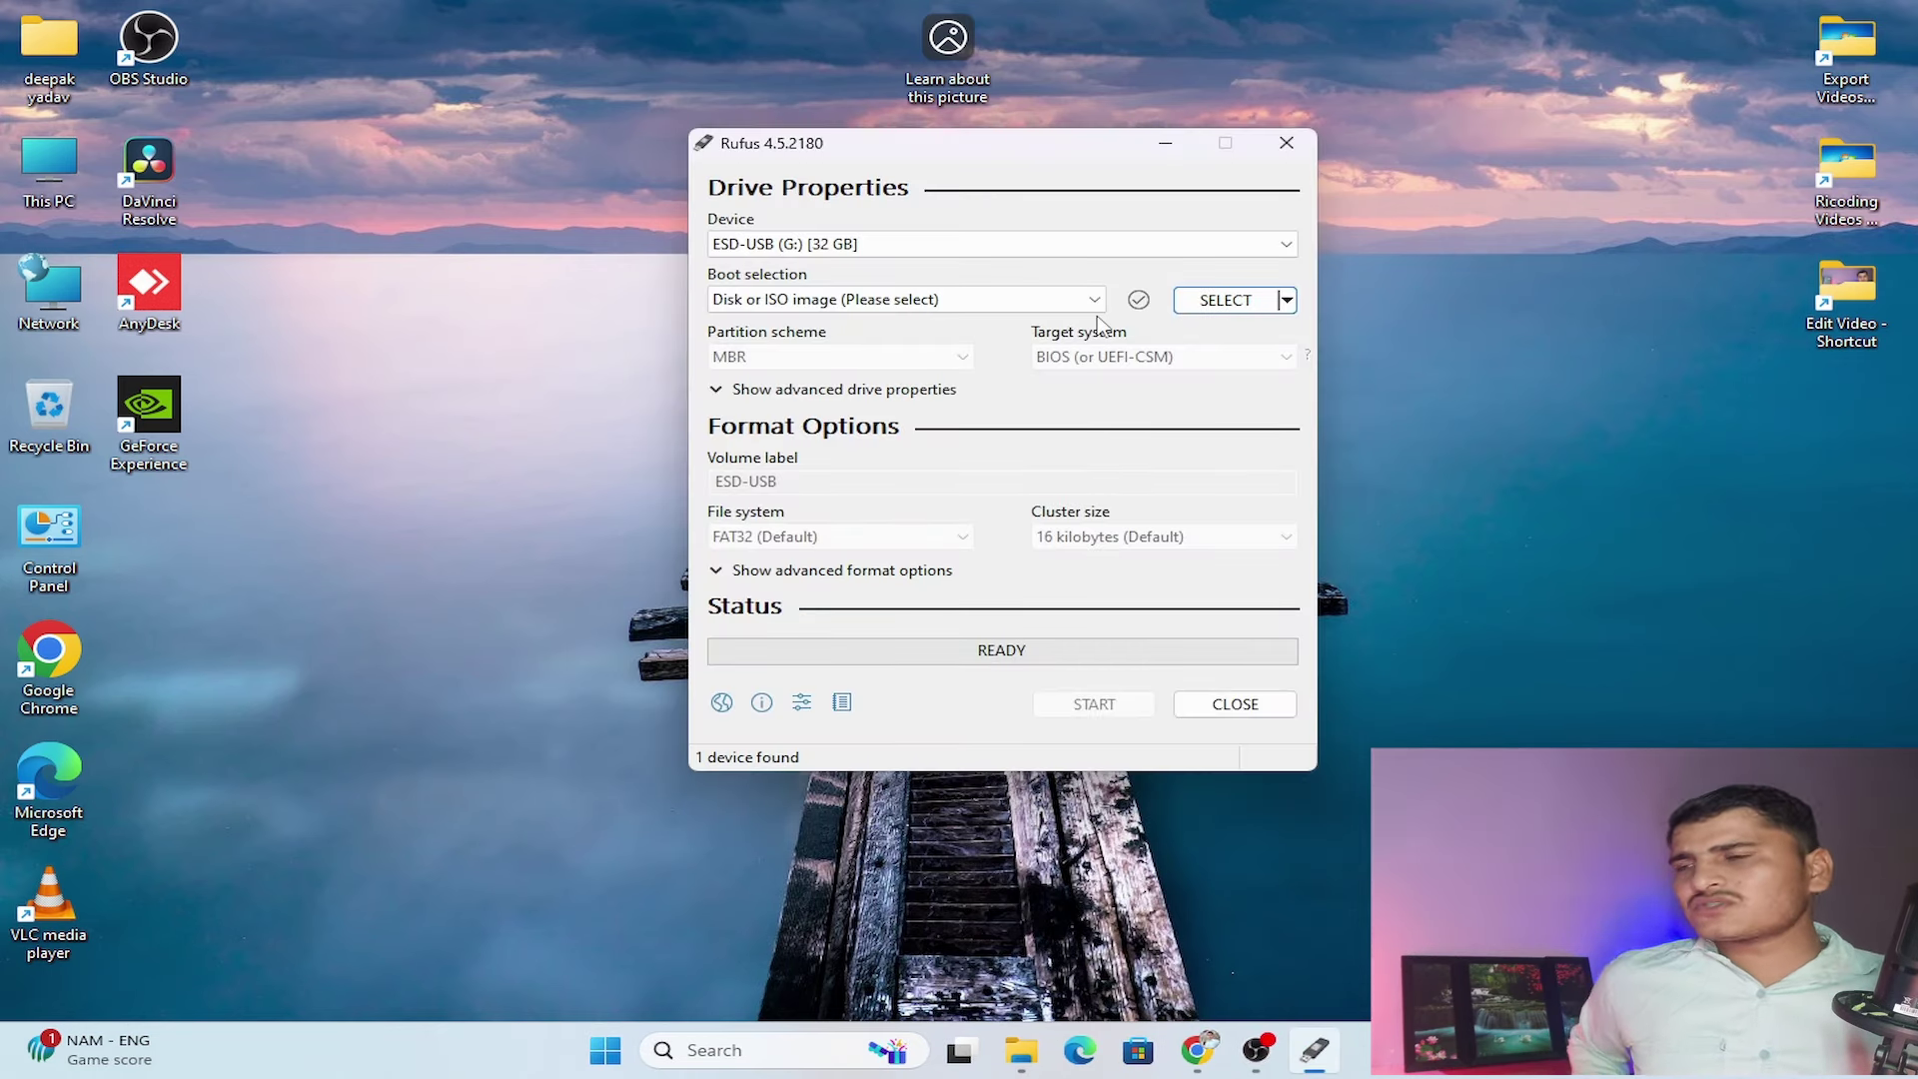
# - Choose ESD-USB (G:) as the device and load the 26100.1.240331-1435.ge_release_CLIENT_IOT_LTSC_EVAL_x64FRE_en-us.iso file as the boot image
pyautogui.click(843, 245)
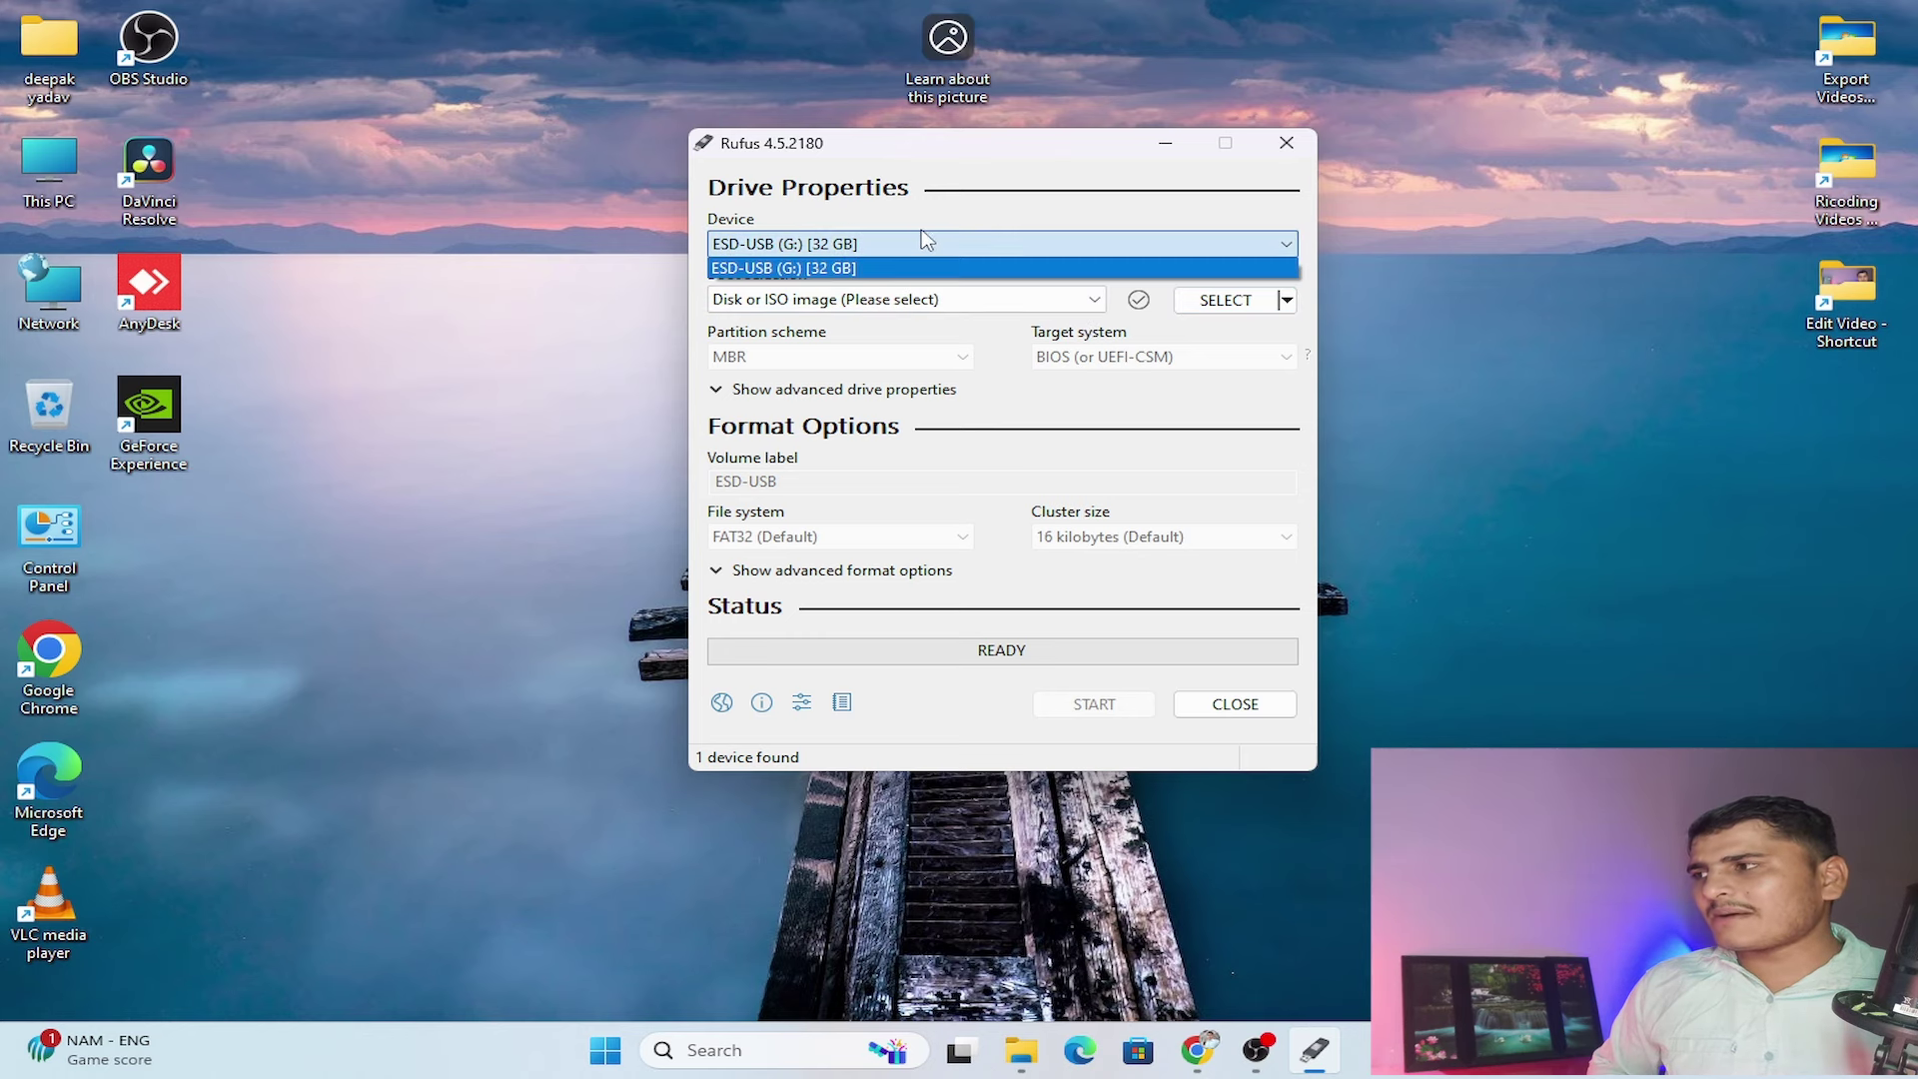
pyautogui.click(910, 257)
pyautogui.click(1226, 302)
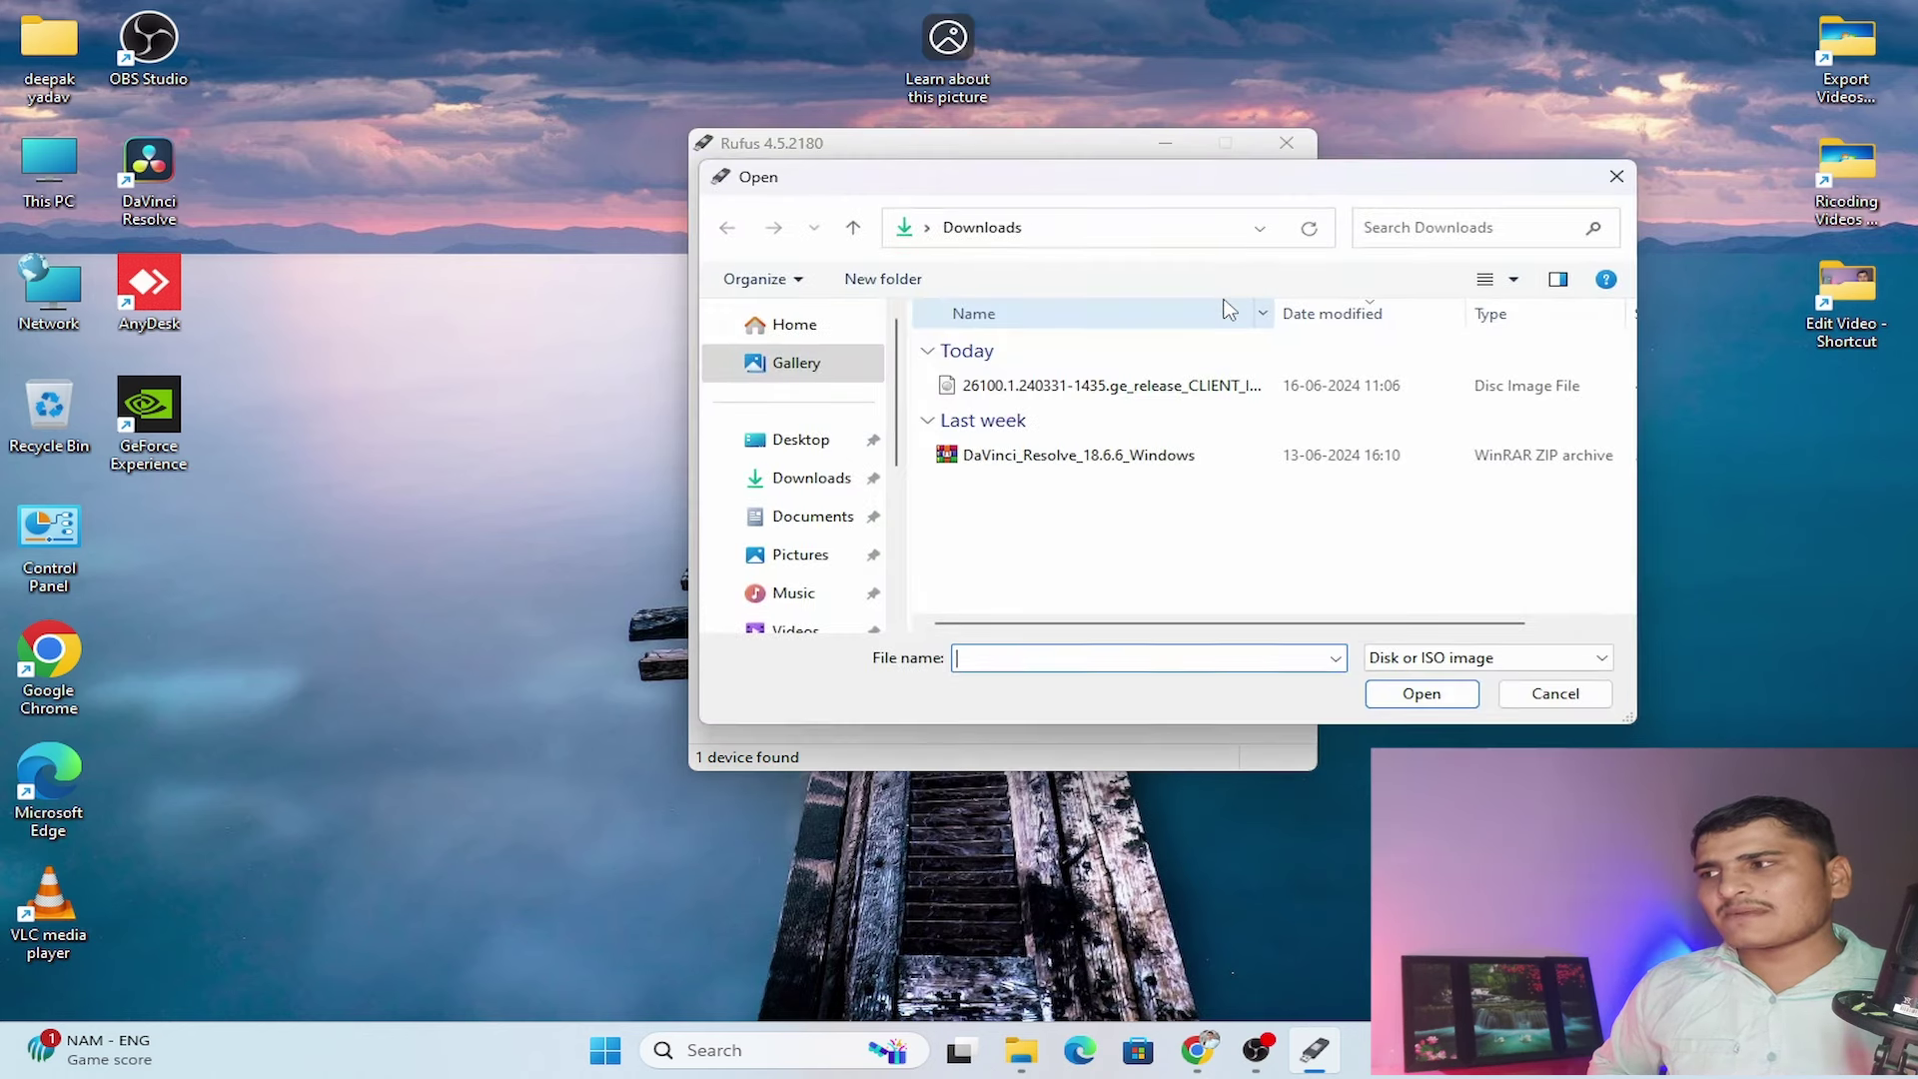
pyautogui.click(1169, 389)
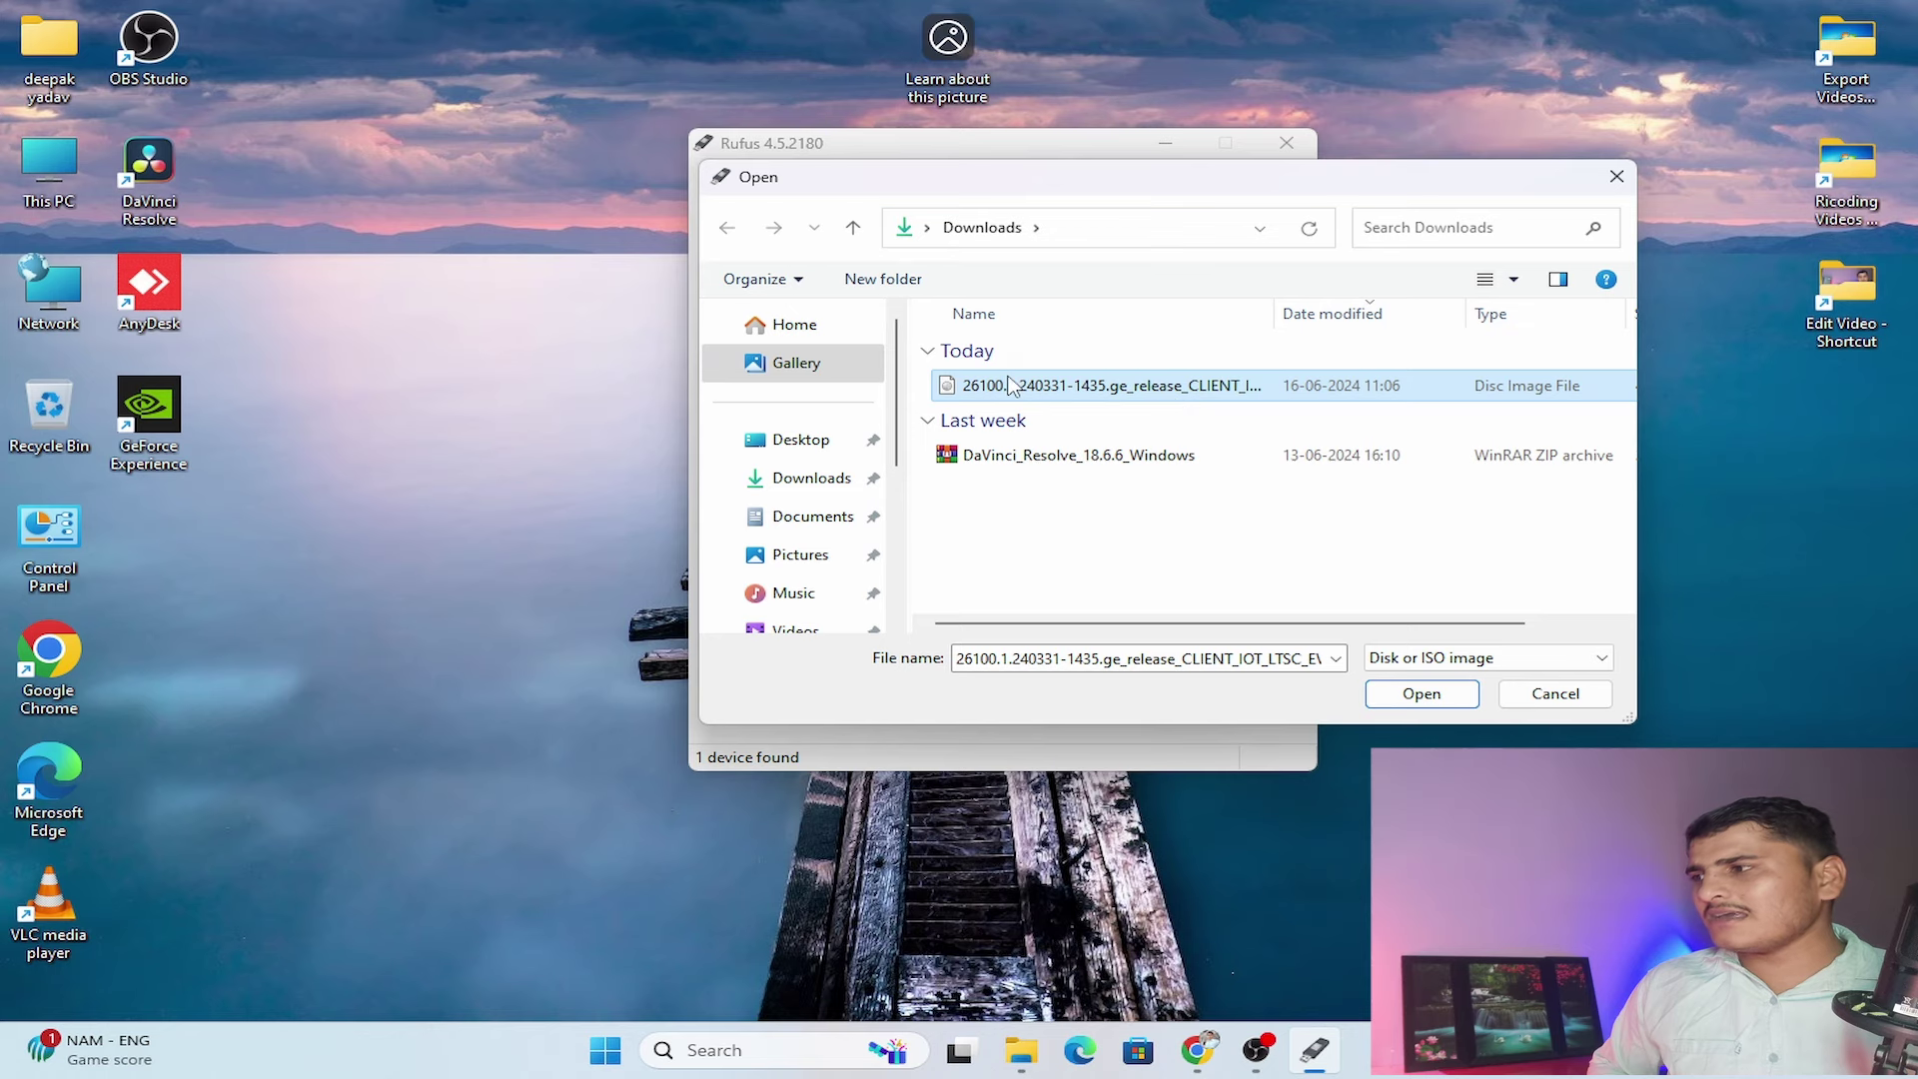
pyautogui.doubleClick(1168, 389)
# - Set the partition scheme for the bootable drive to MBR
pyautogui.click(811, 408)
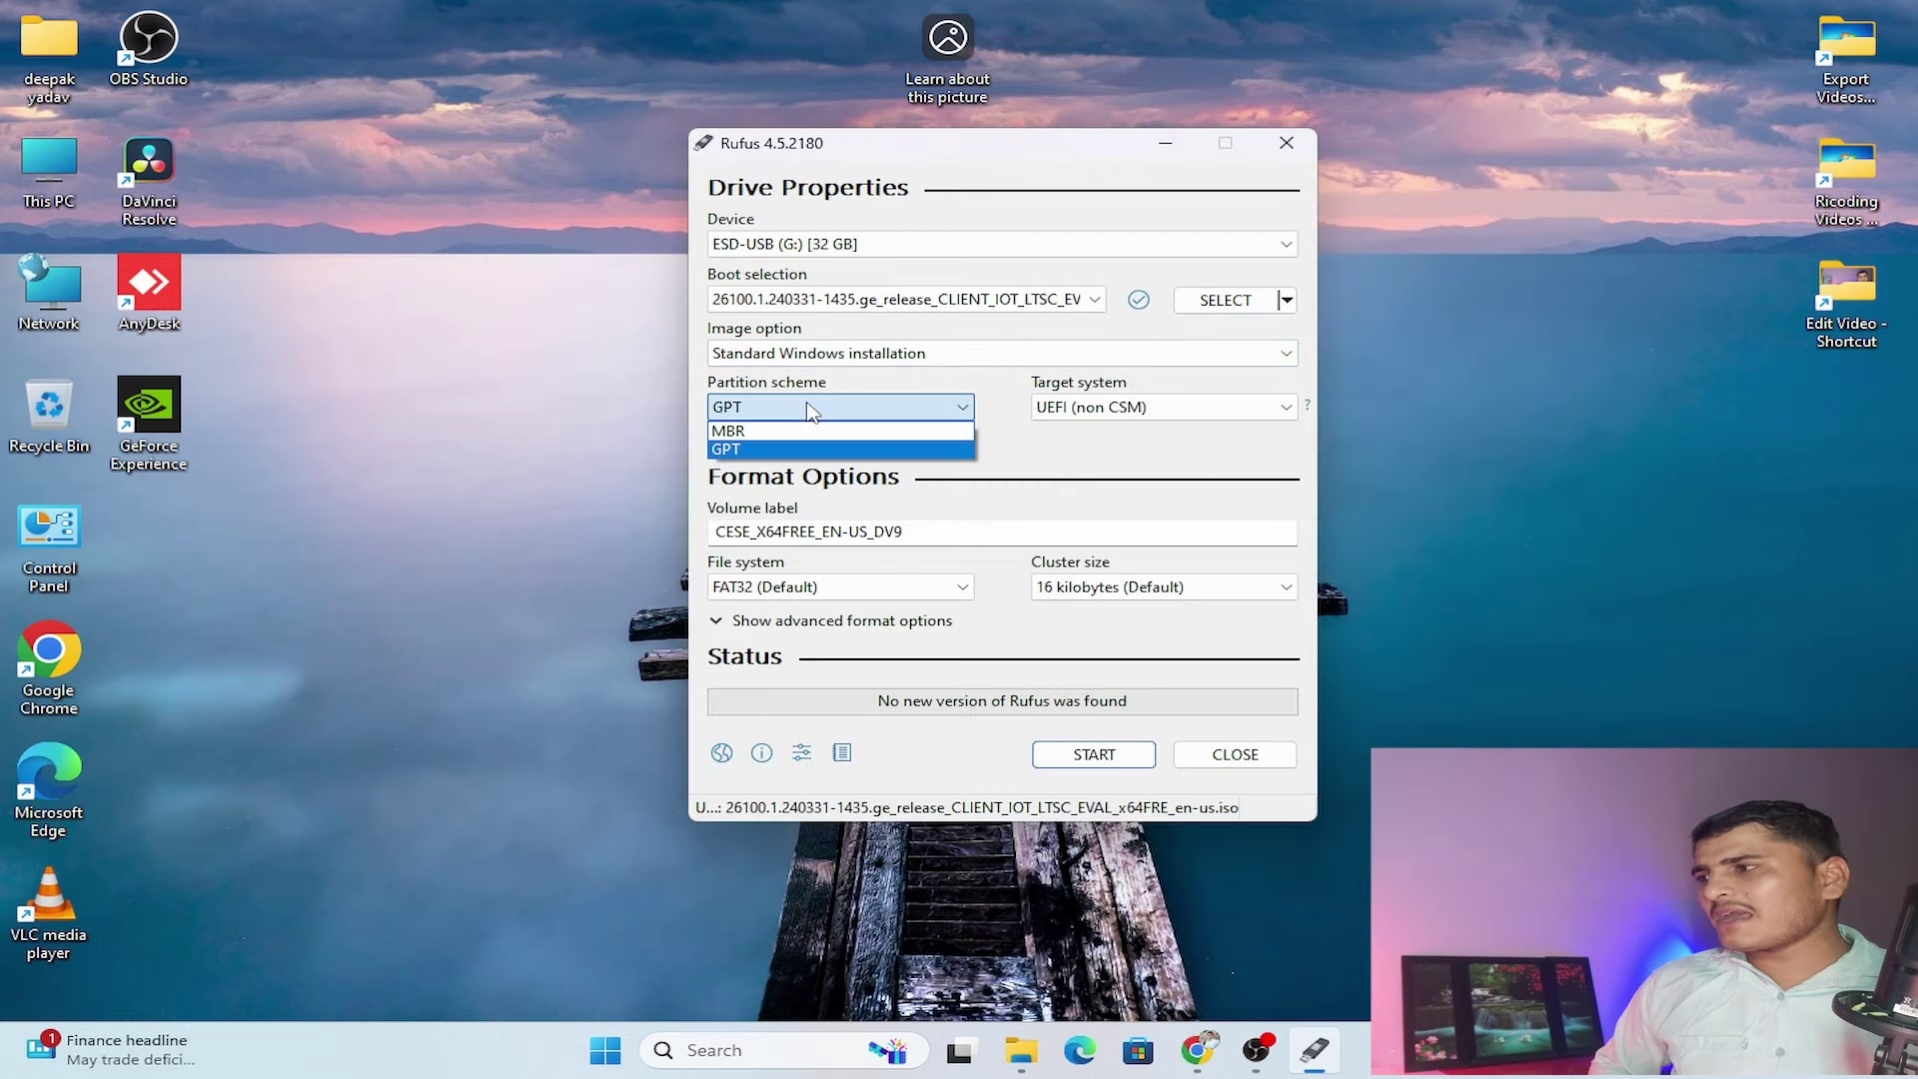
pyautogui.click(811, 412)
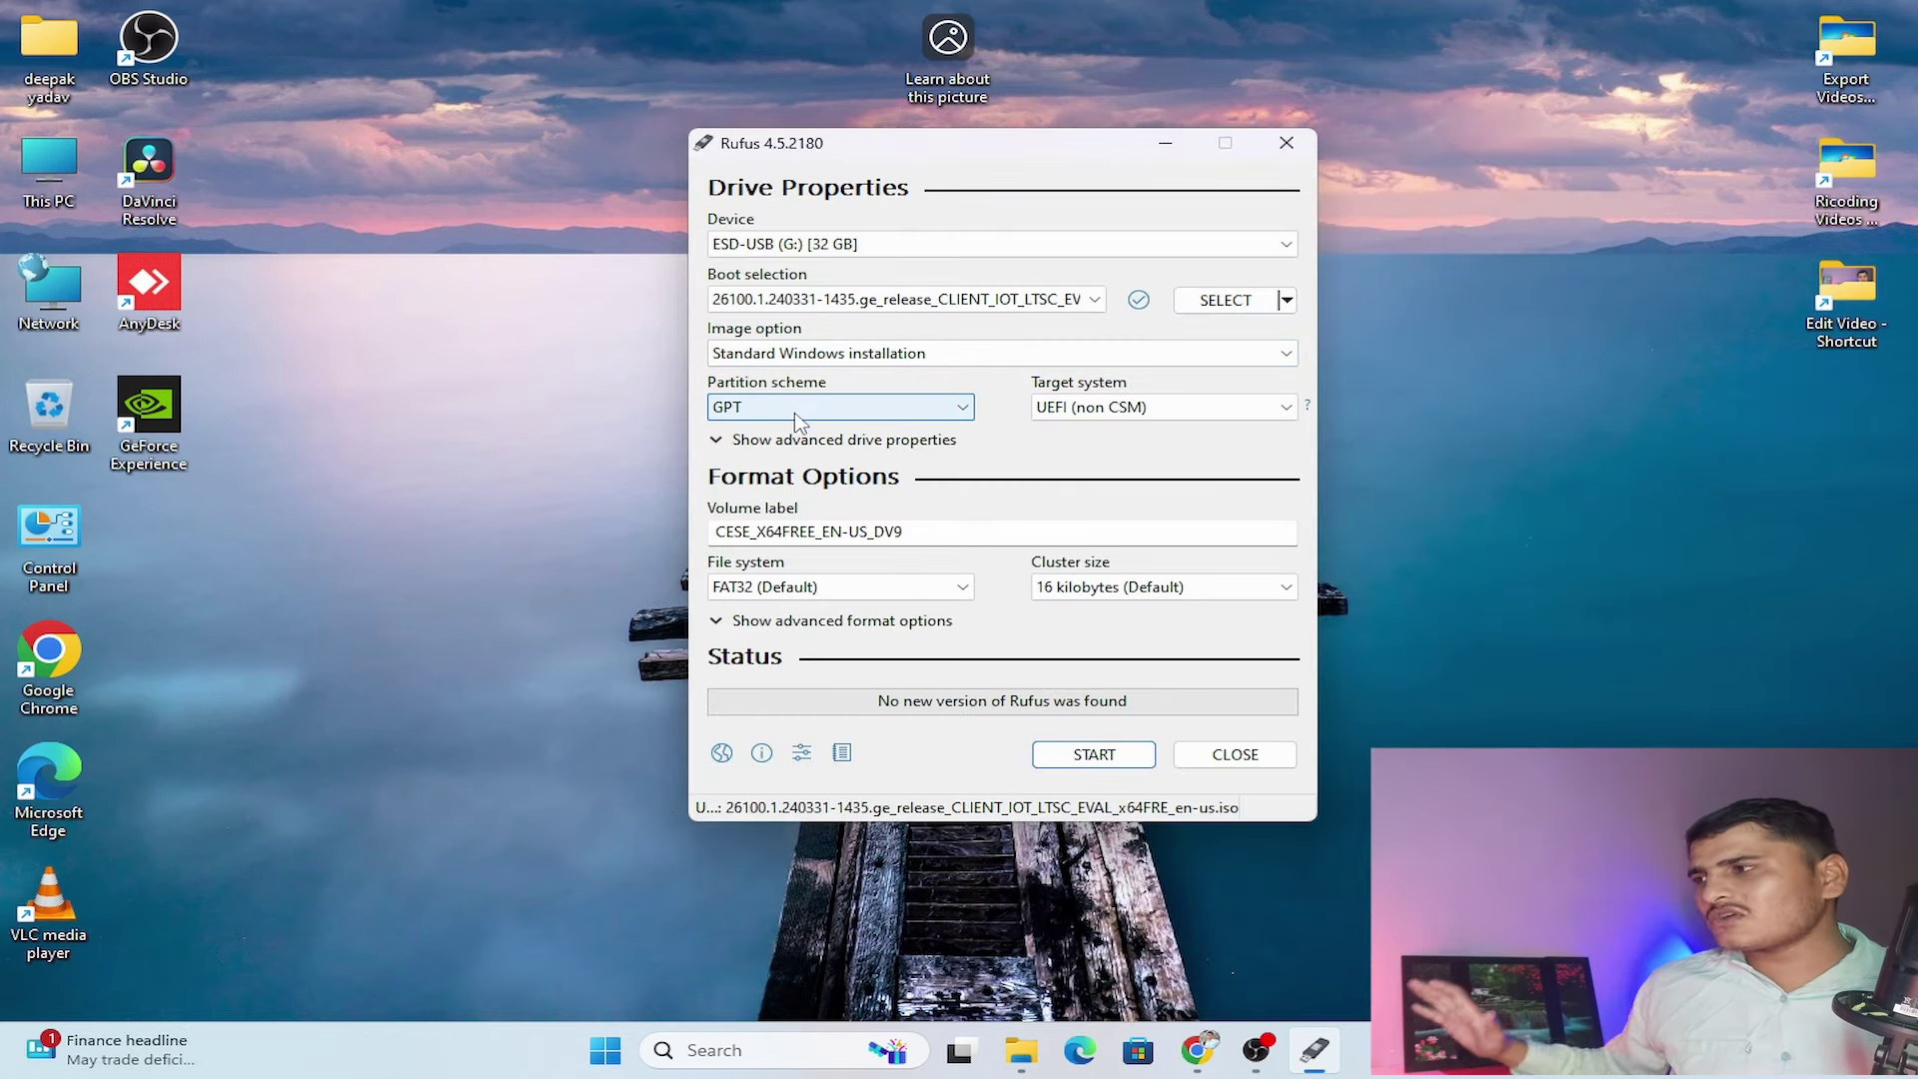
pyautogui.click(797, 410)
pyautogui.click(769, 410)
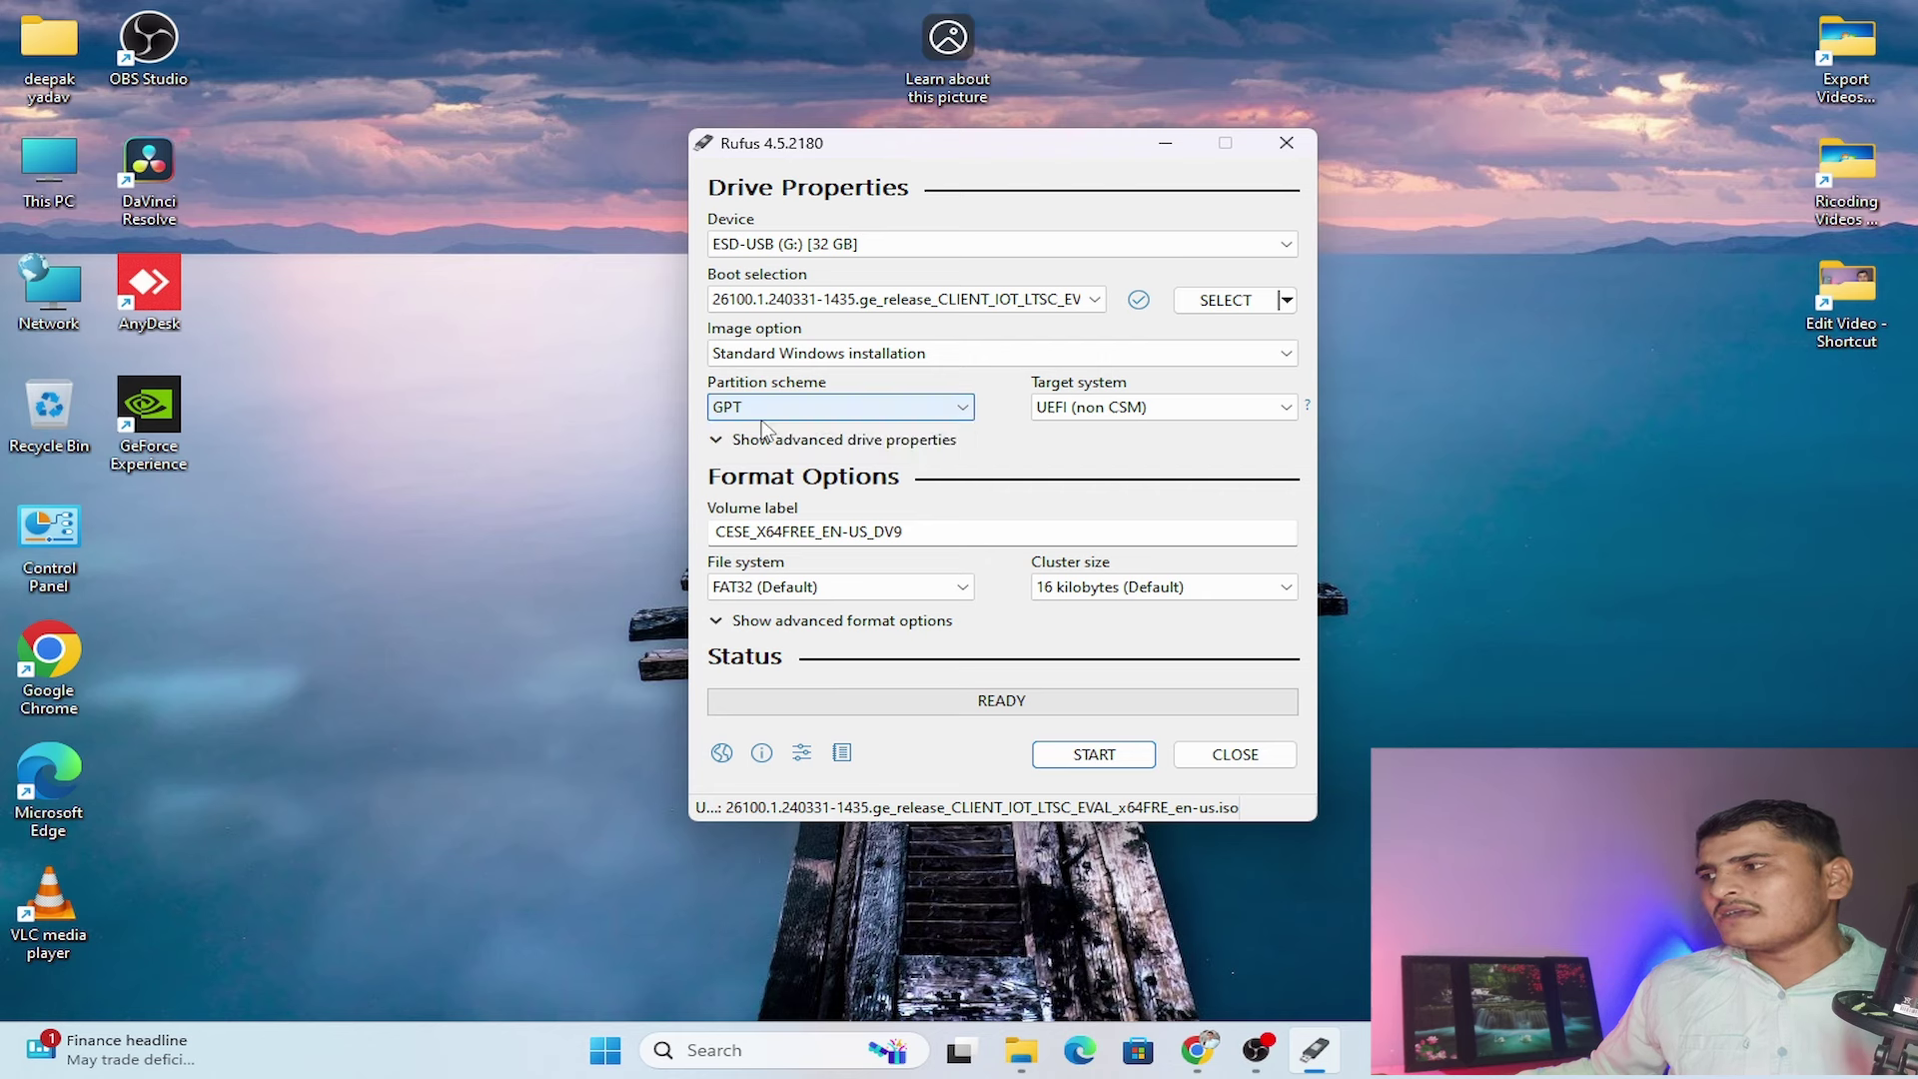
pyautogui.click(769, 409)
pyautogui.click(775, 431)
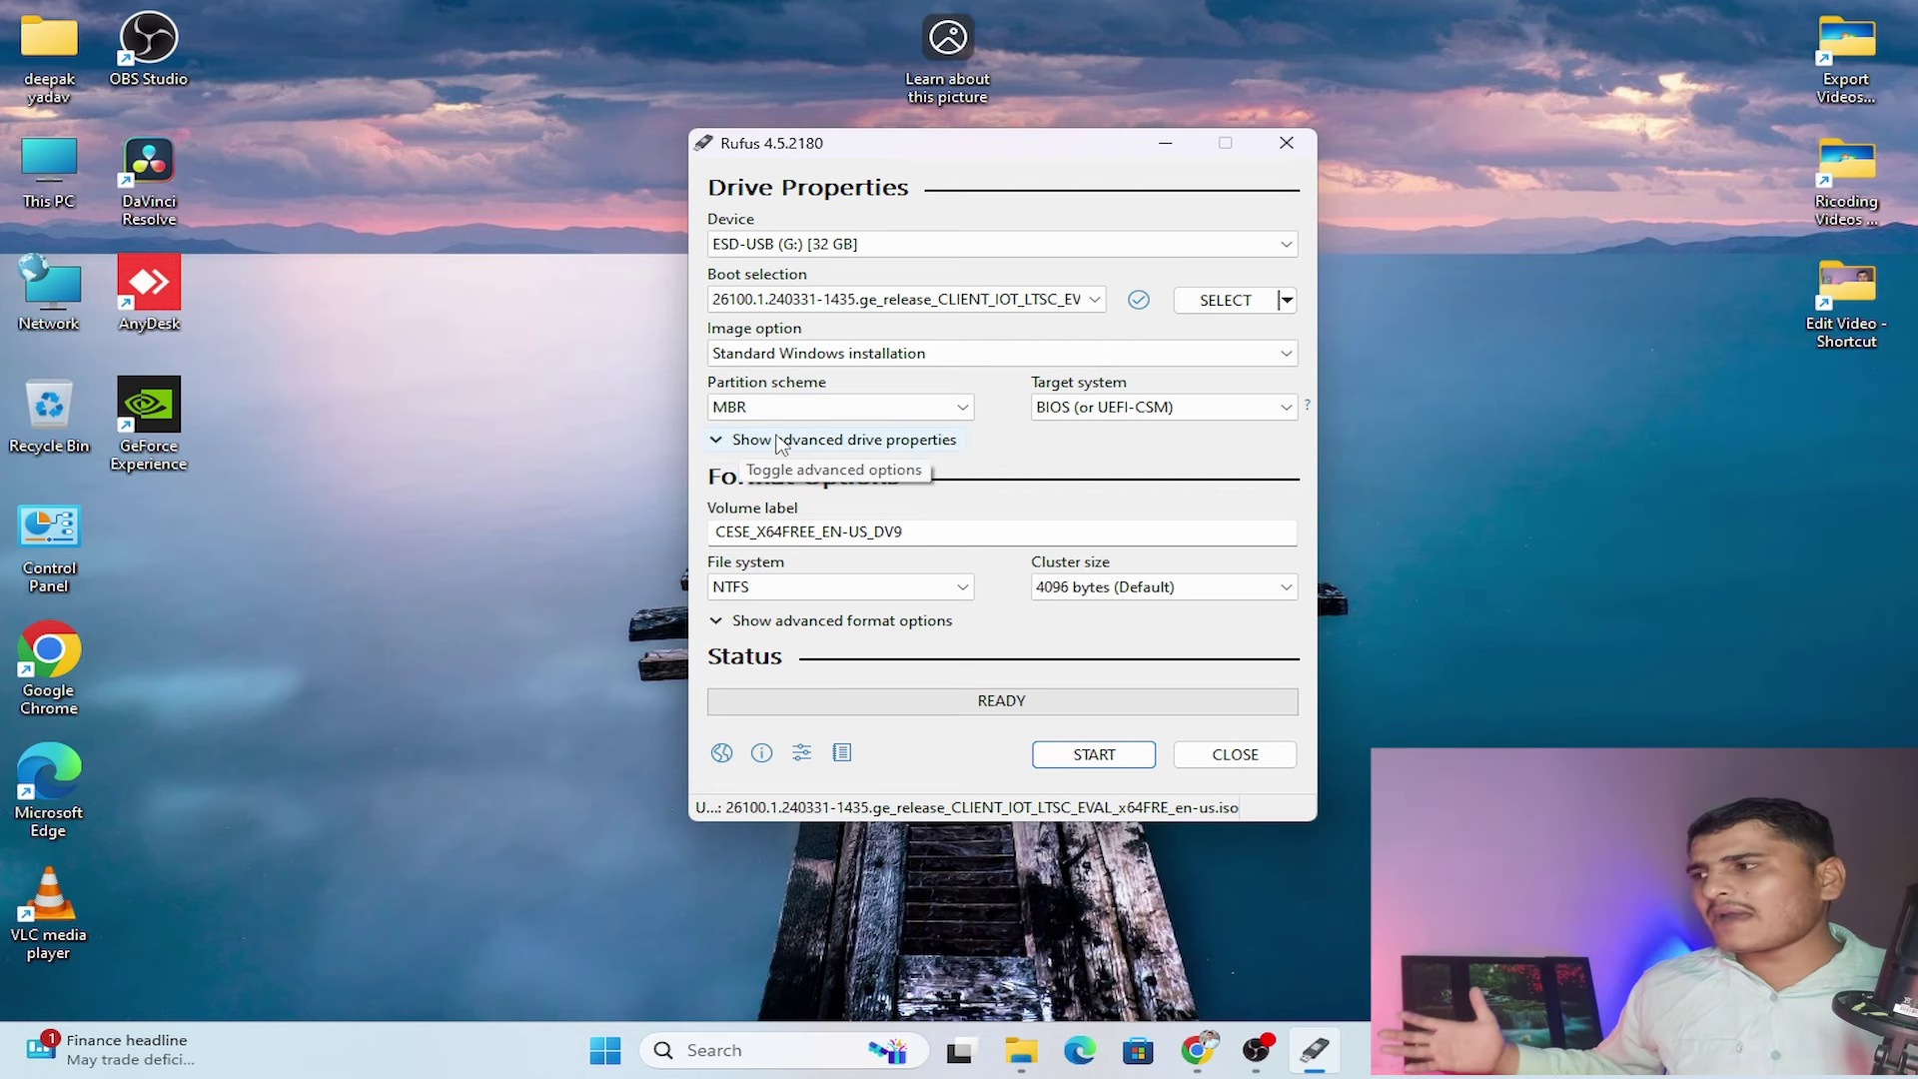
pyautogui.click(832, 409)
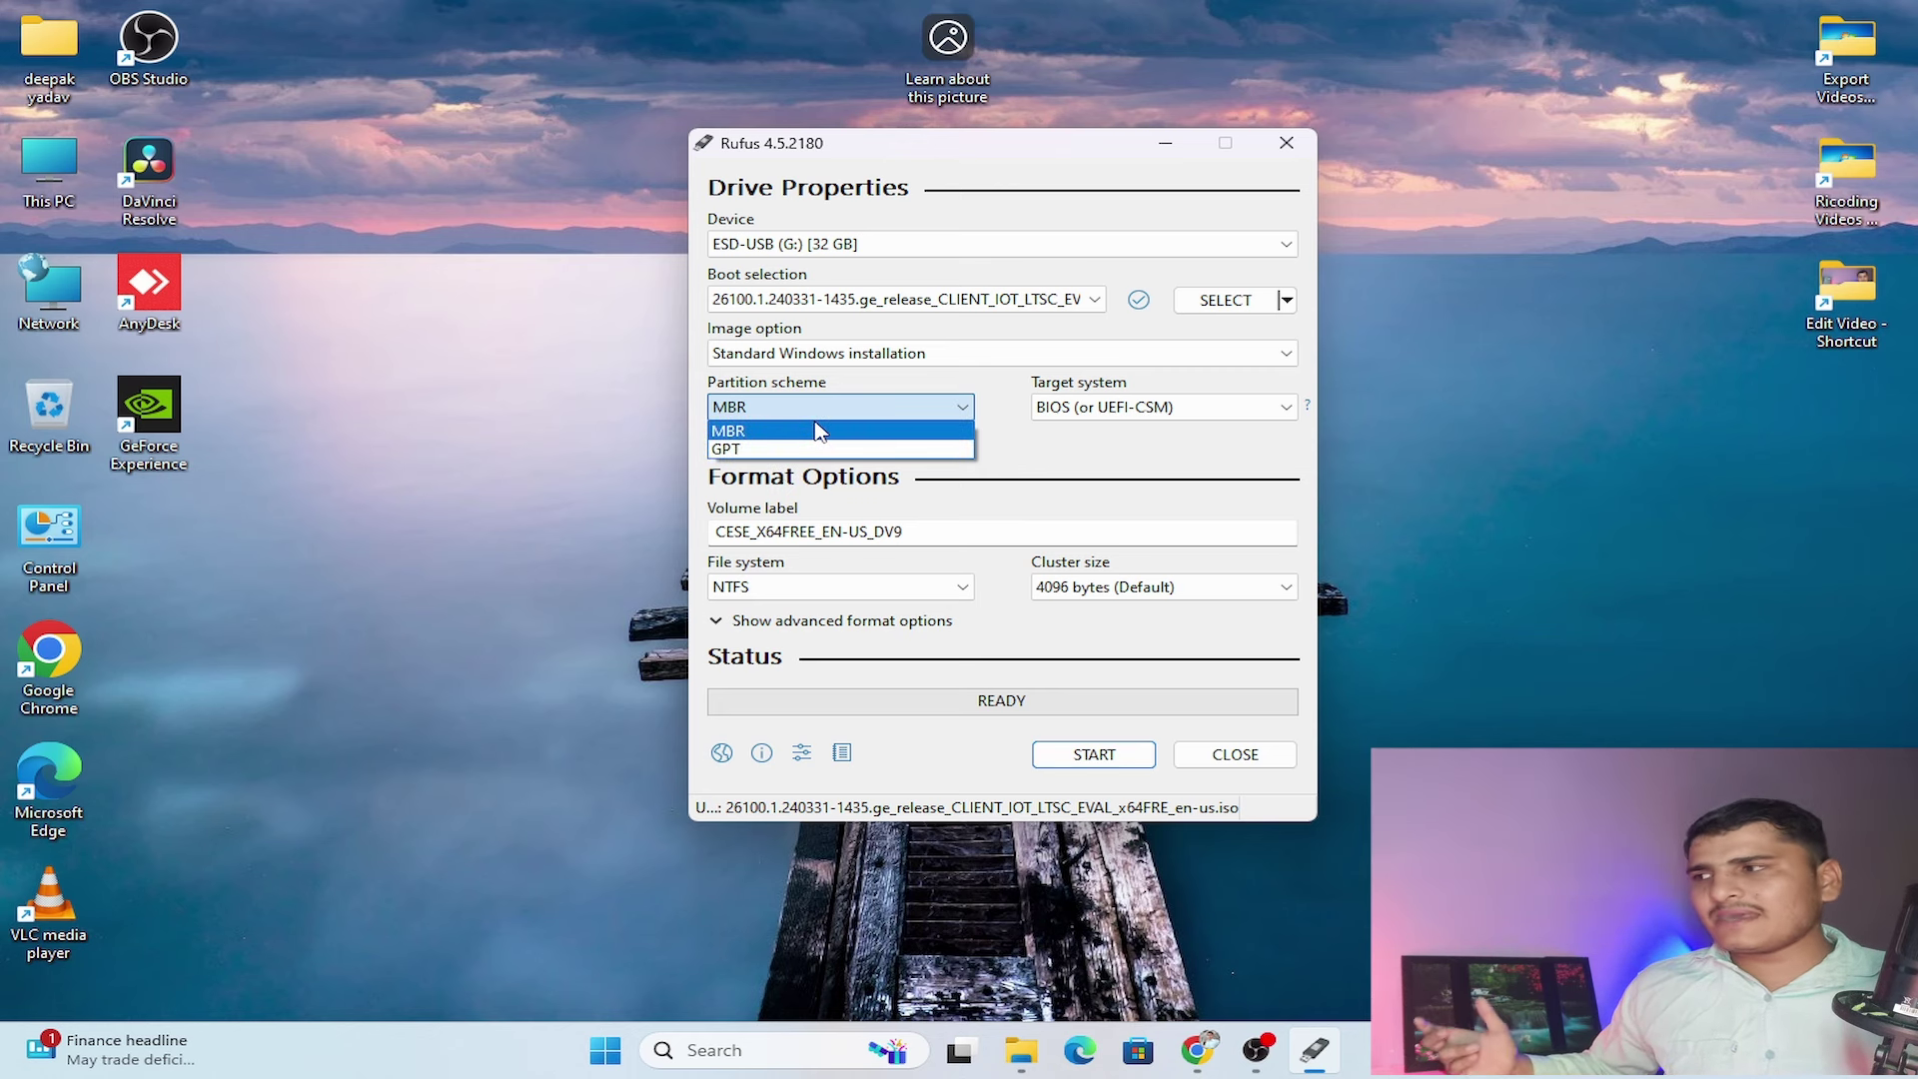
pyautogui.click(794, 432)
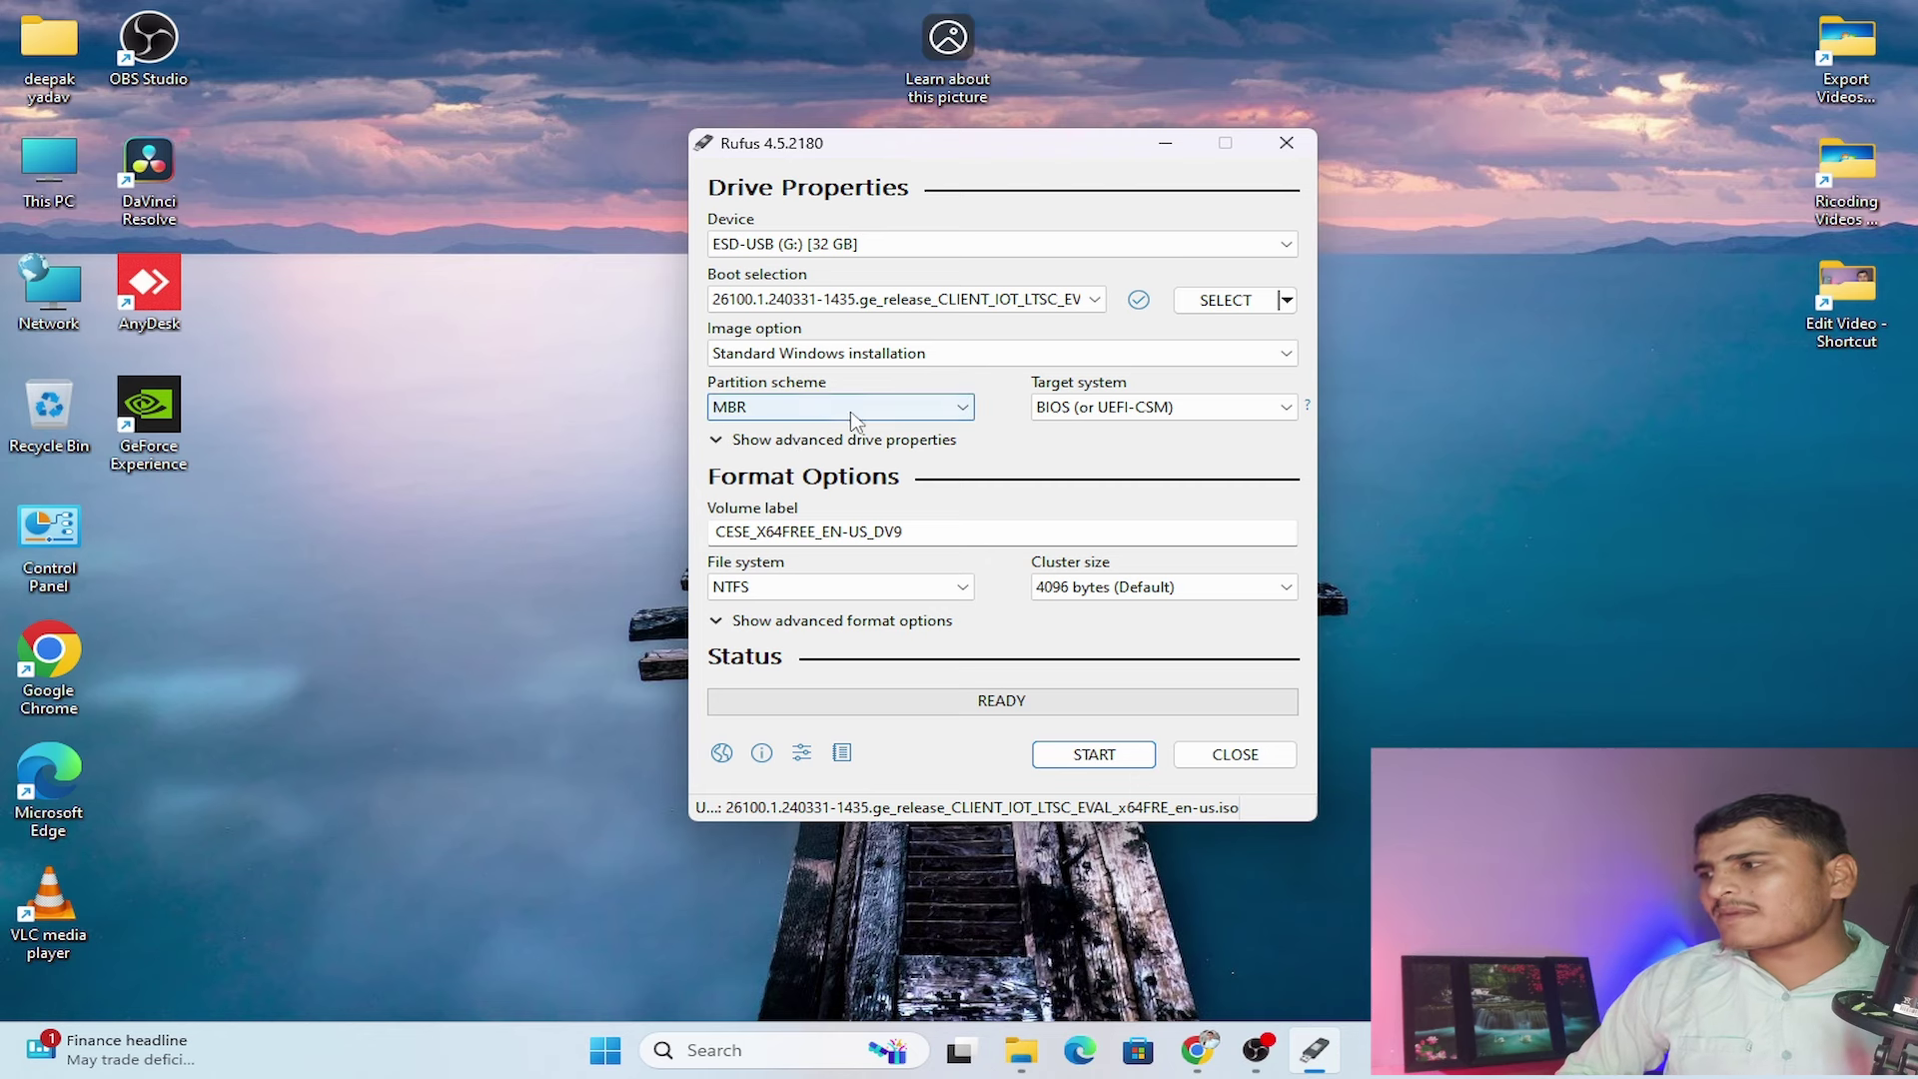
# - Start creating the drive without removing the 4GB+ RAM, Secure Boot and TPM 2.0 requirement or the online Microsoft account requirement
pyautogui.click(1095, 756)
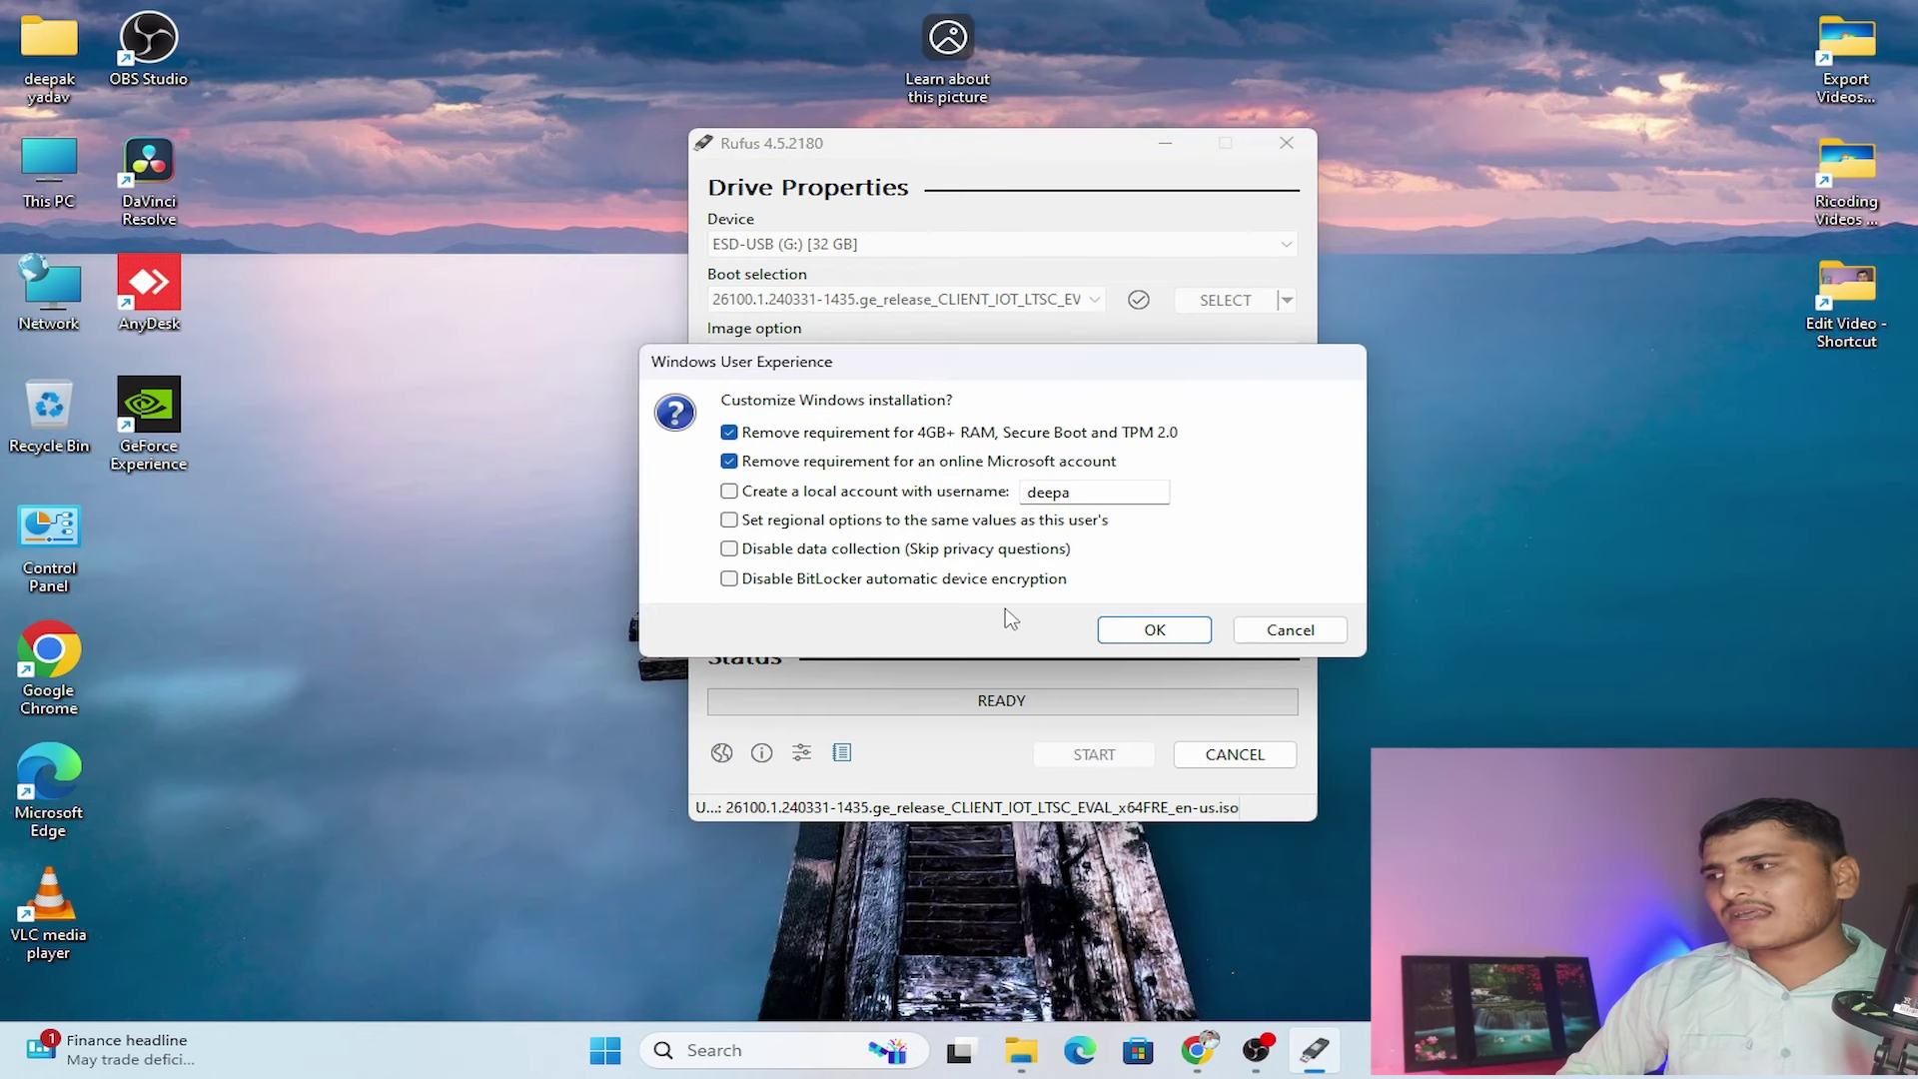
pyautogui.click(729, 432)
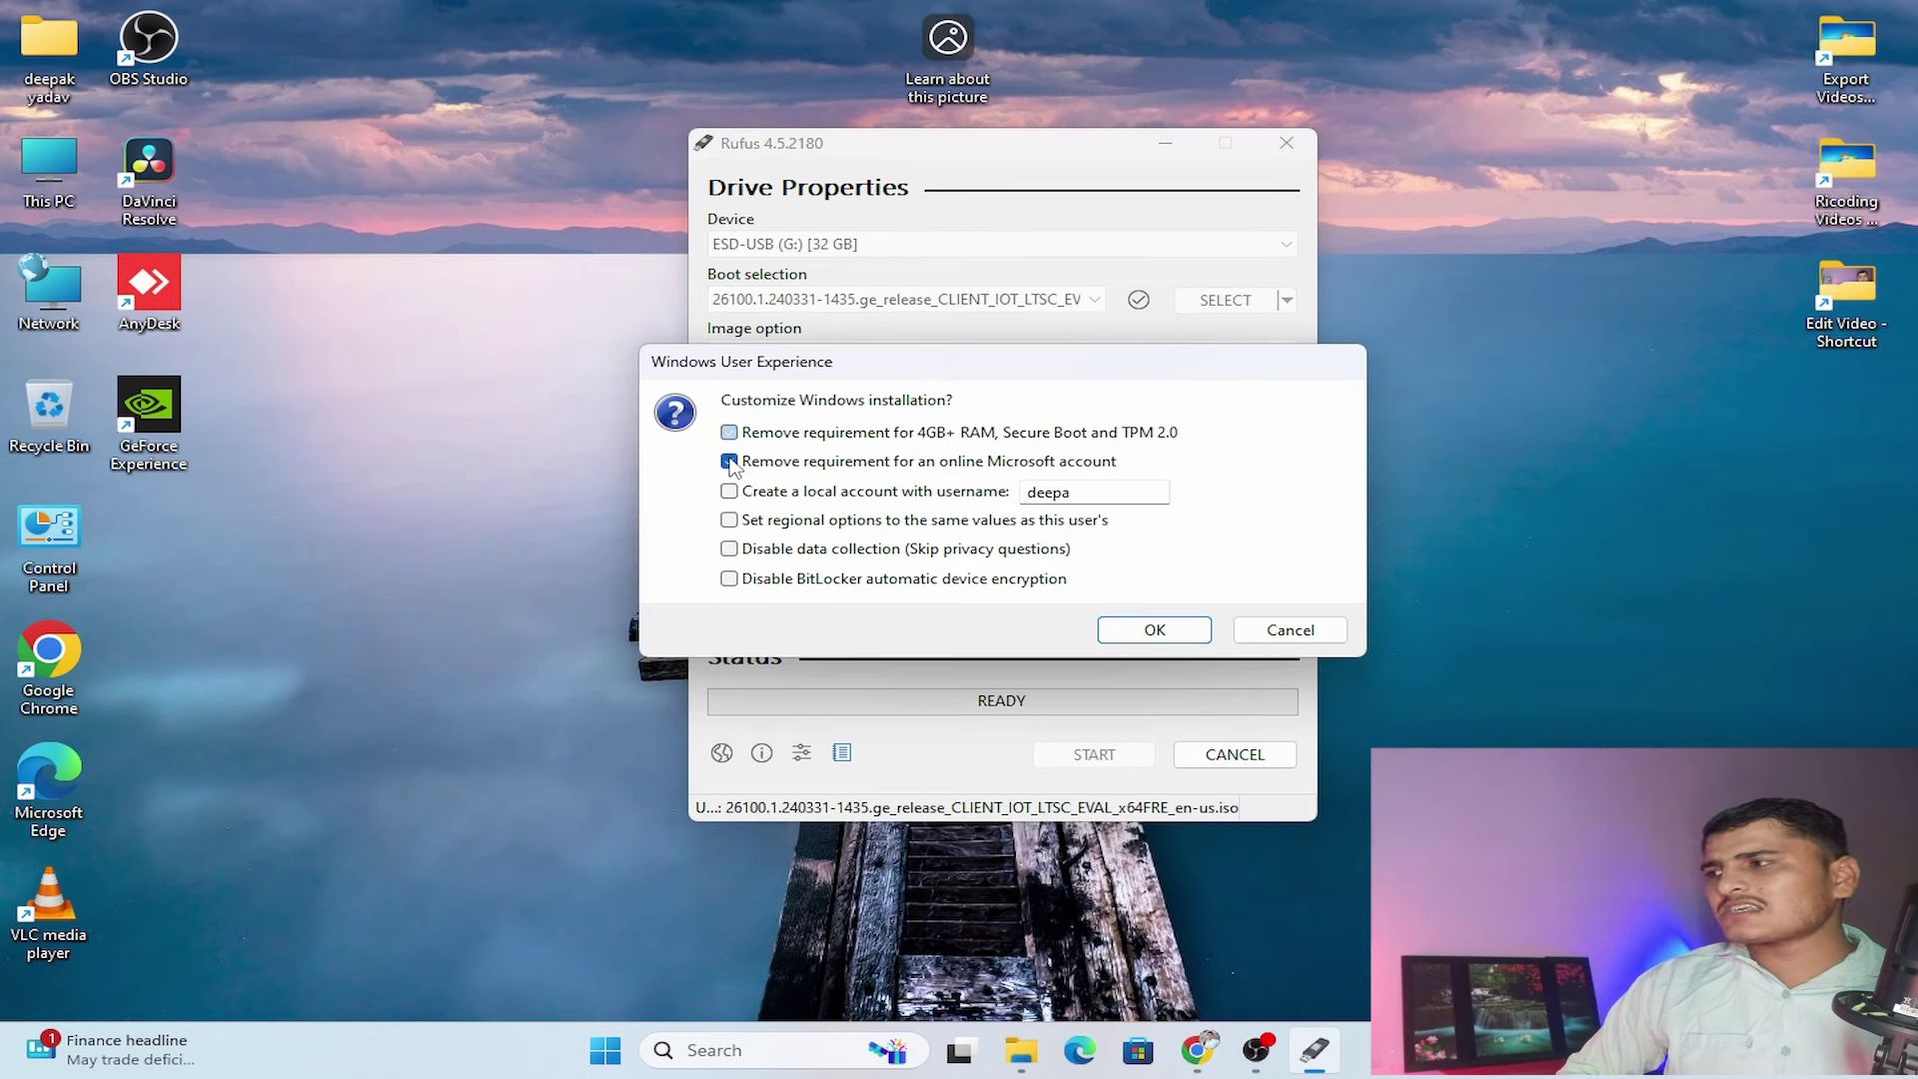
pyautogui.click(729, 461)
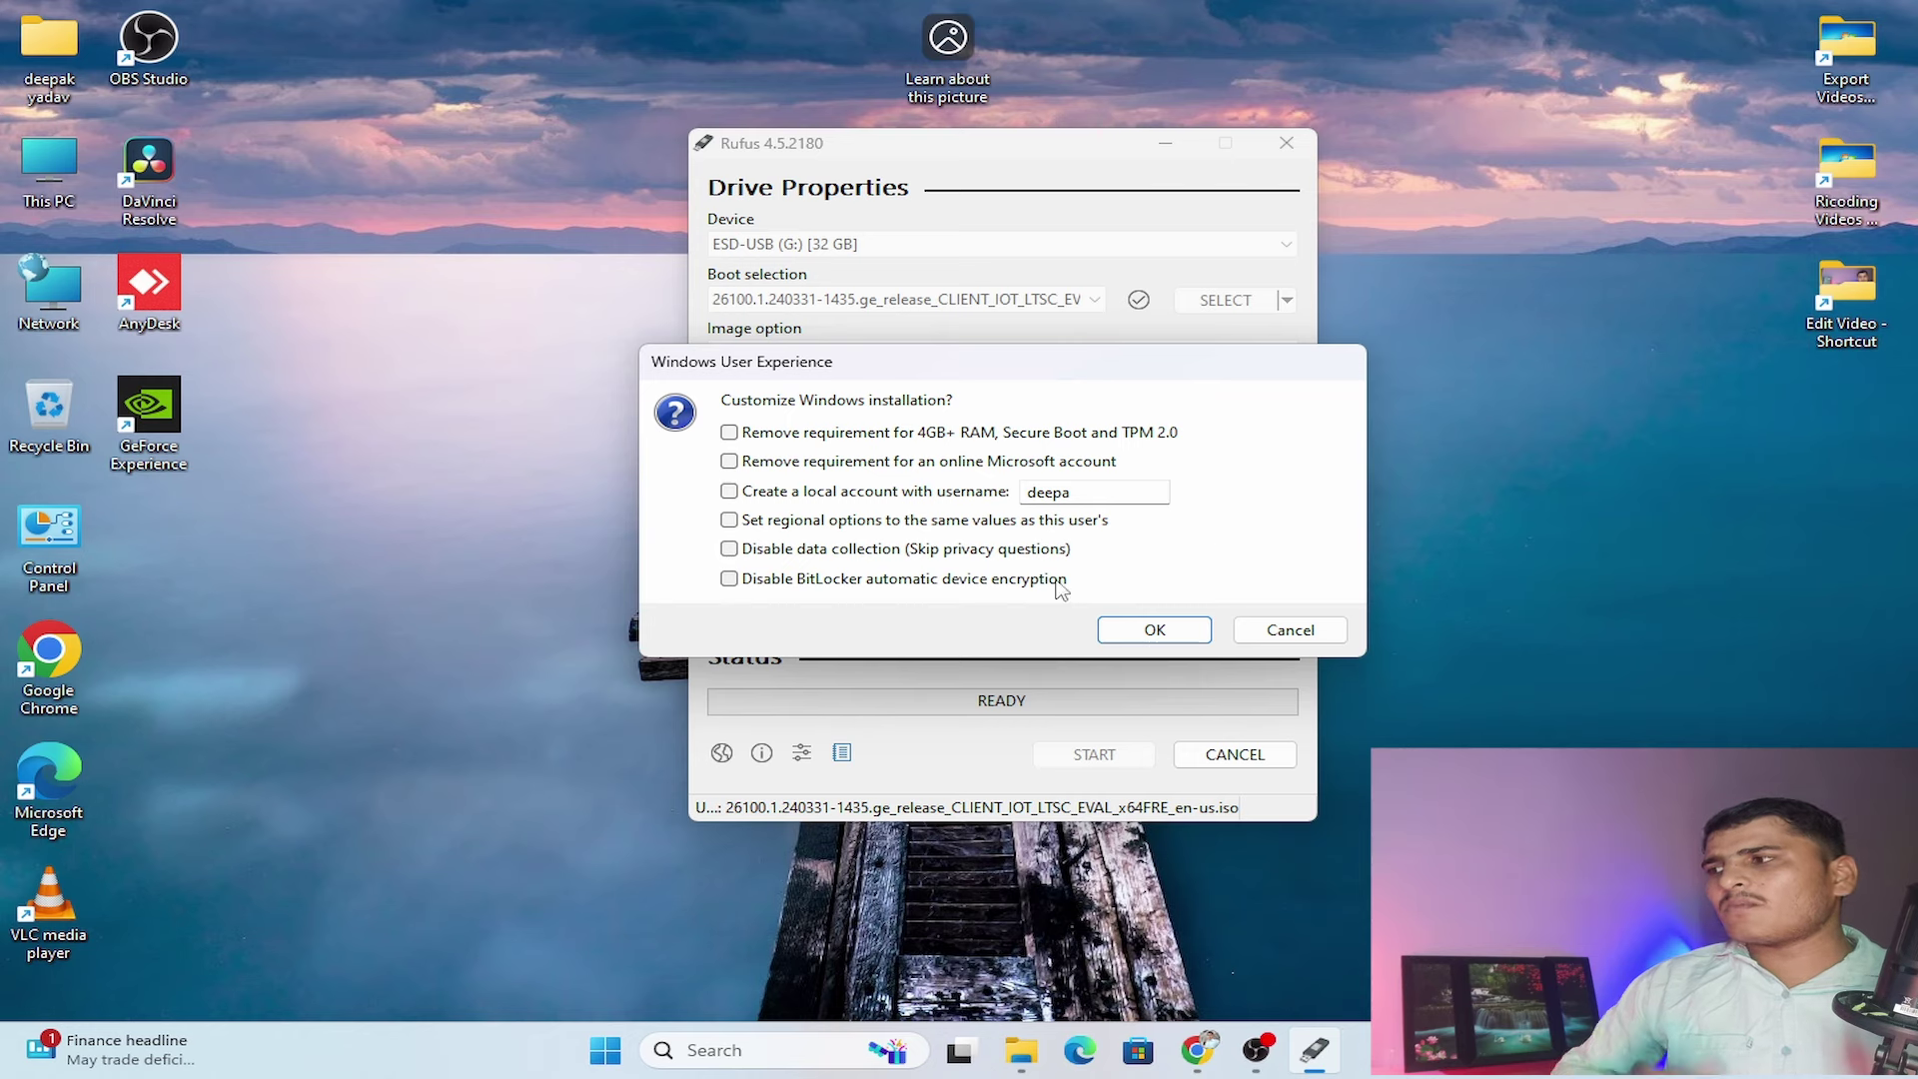
pyautogui.click(1176, 639)
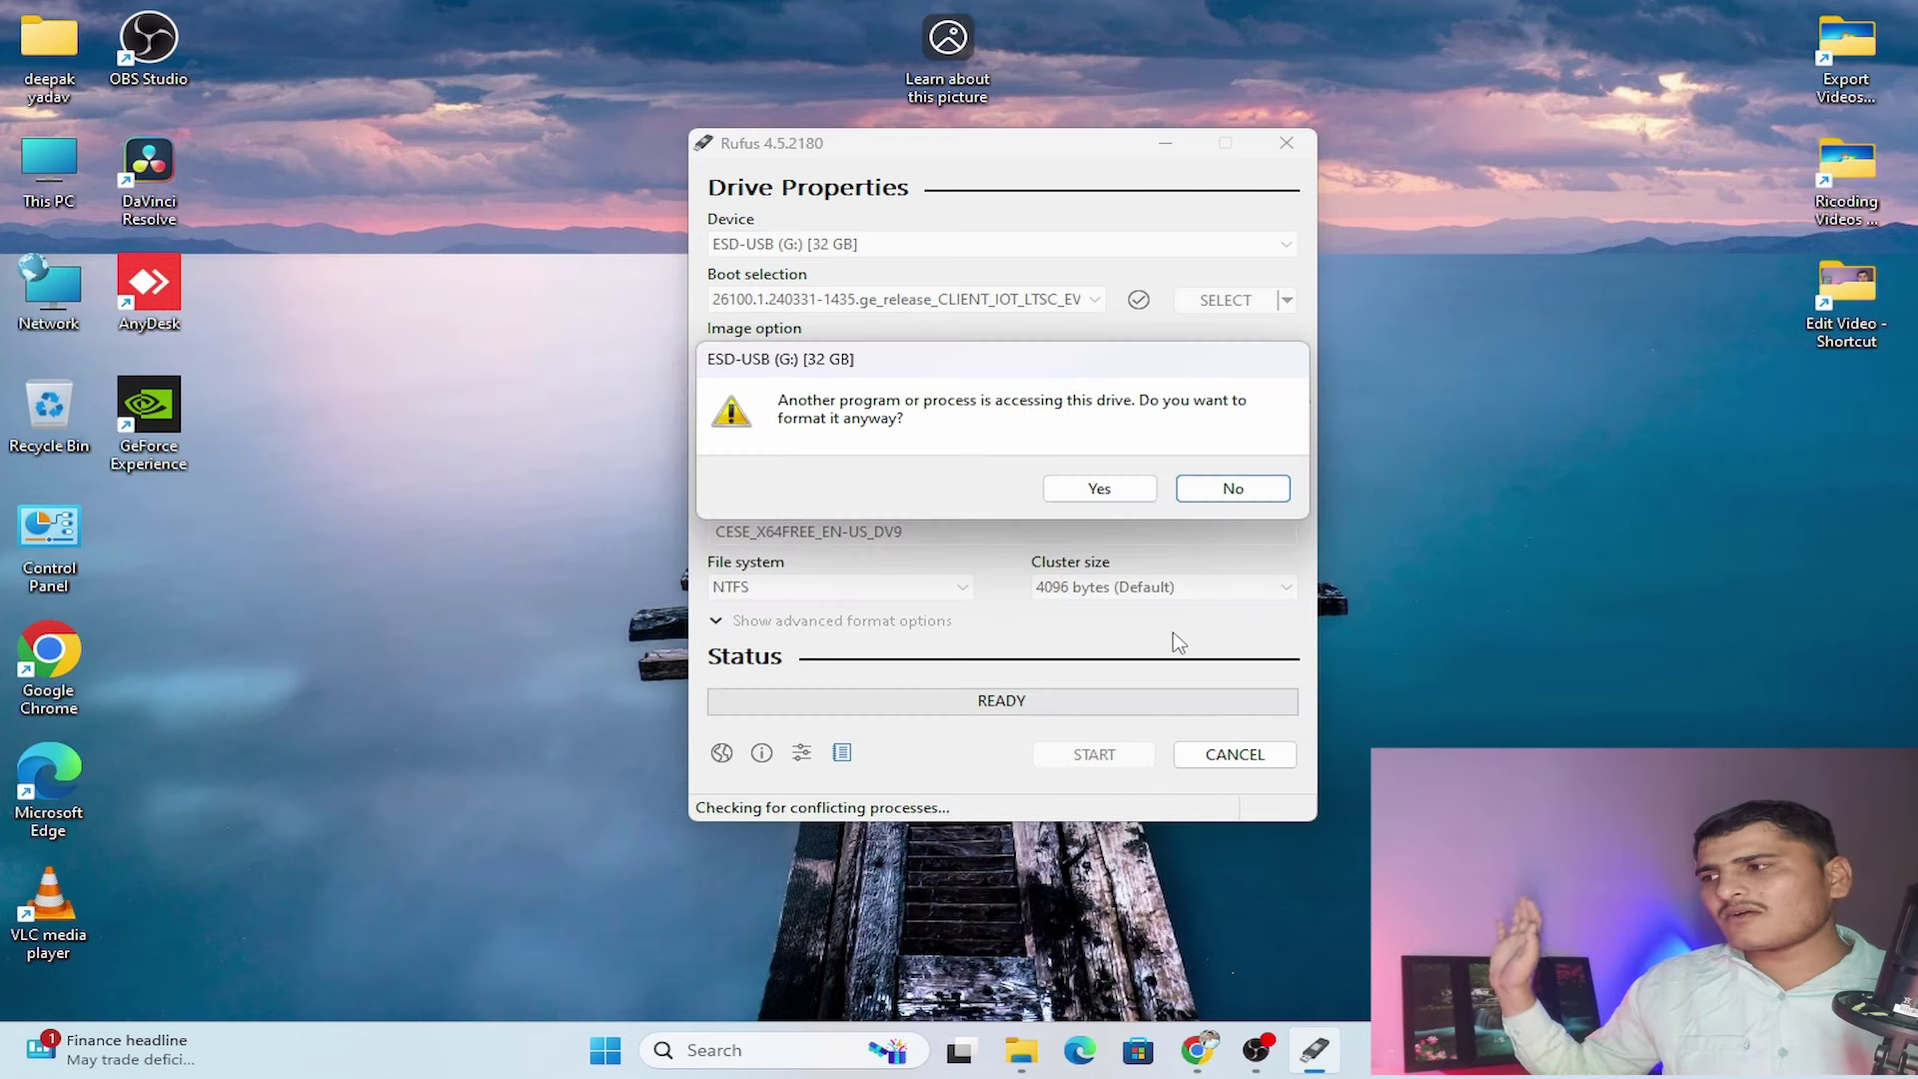
# - Agree to format the USB drive and erase all its data, let the image be written, and close Rufus
pyautogui.click(1089, 487)
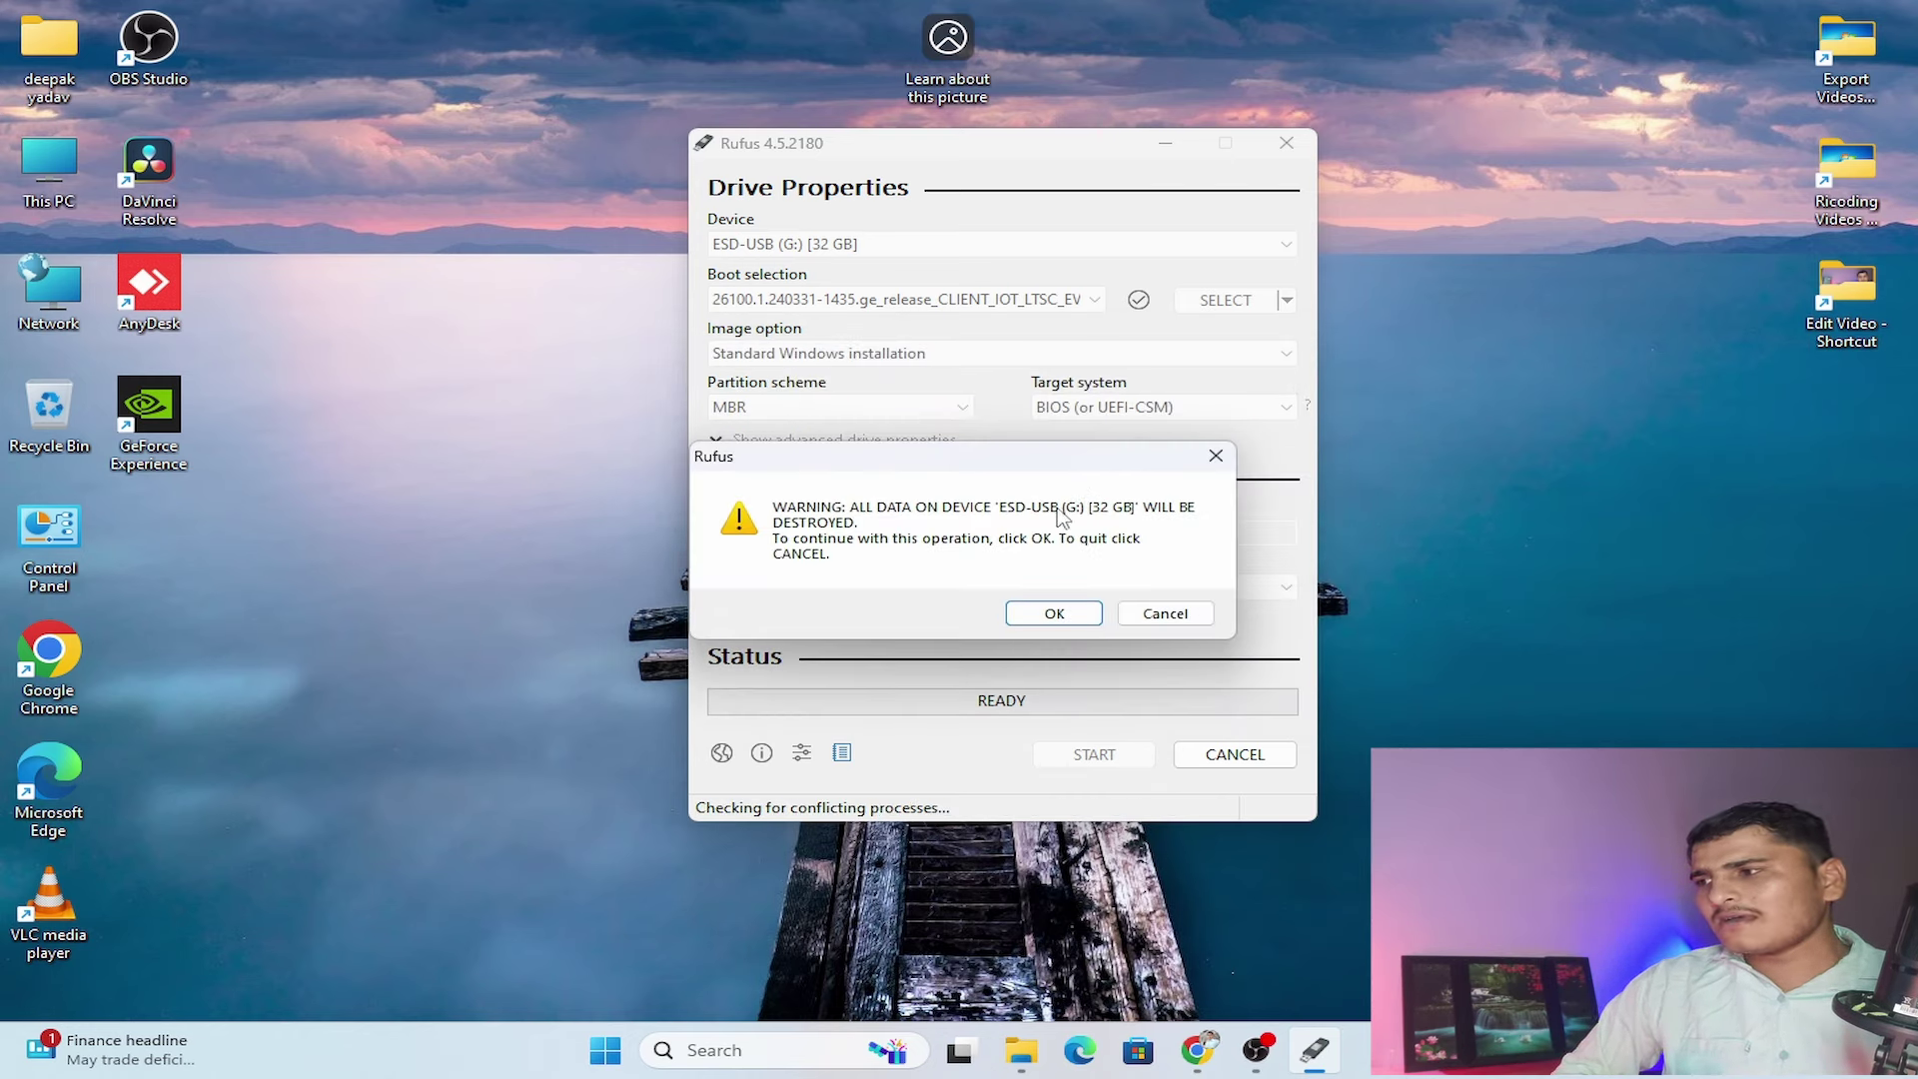
pyautogui.click(1043, 613)
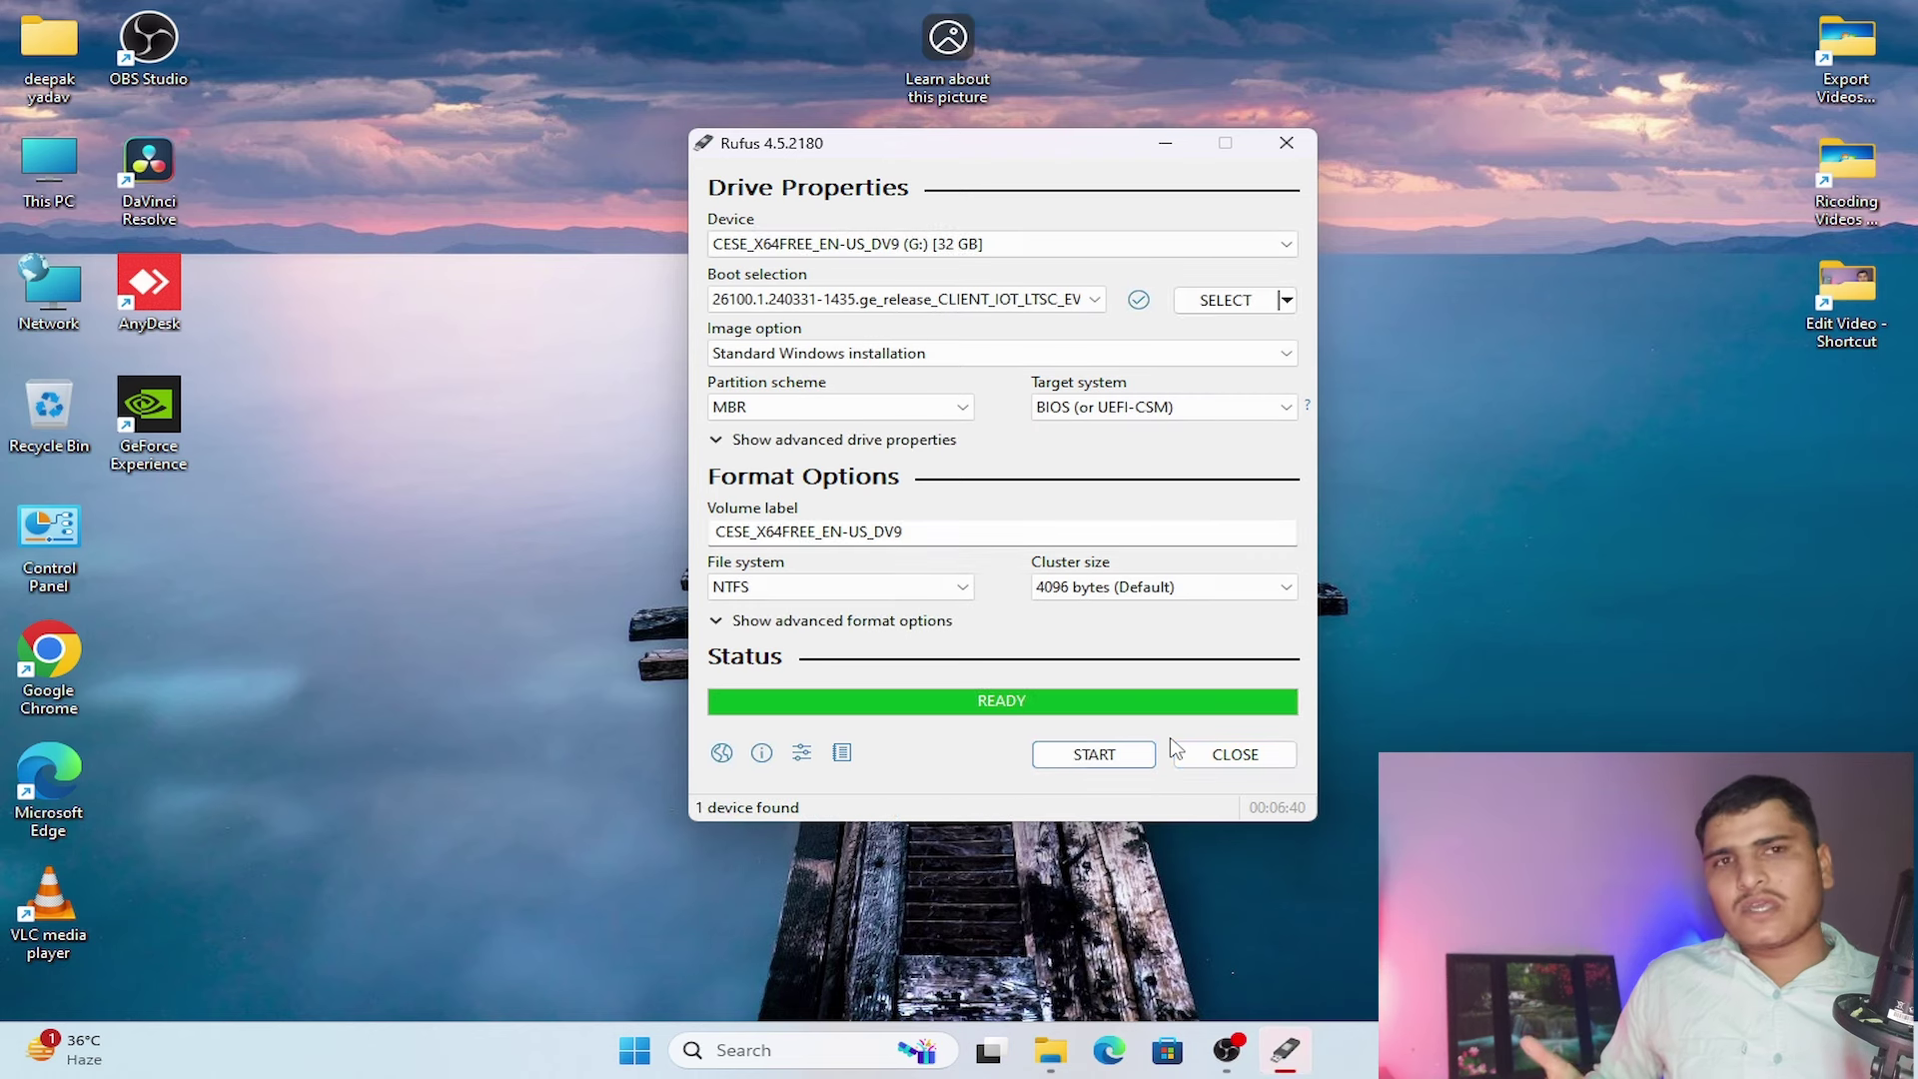
pyautogui.click(1248, 757)
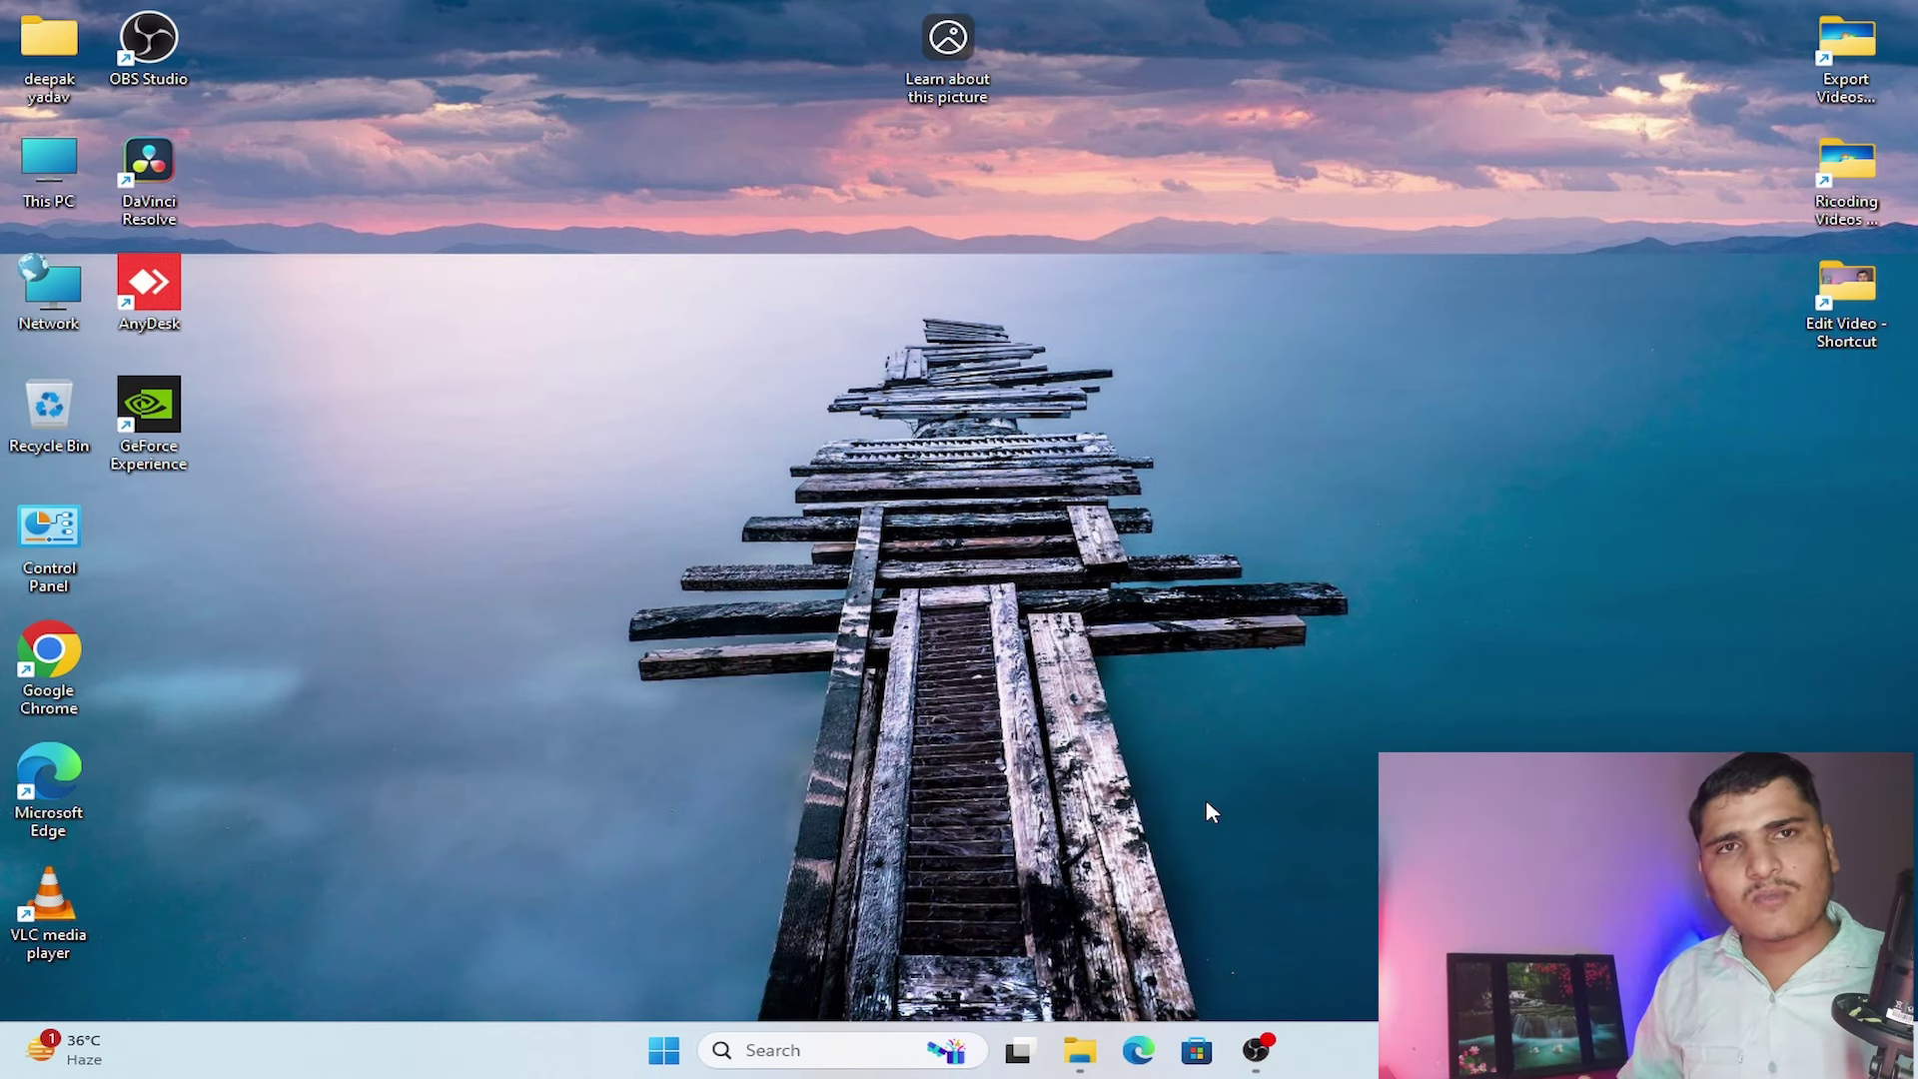
pyautogui.rightClick(1716, 477)
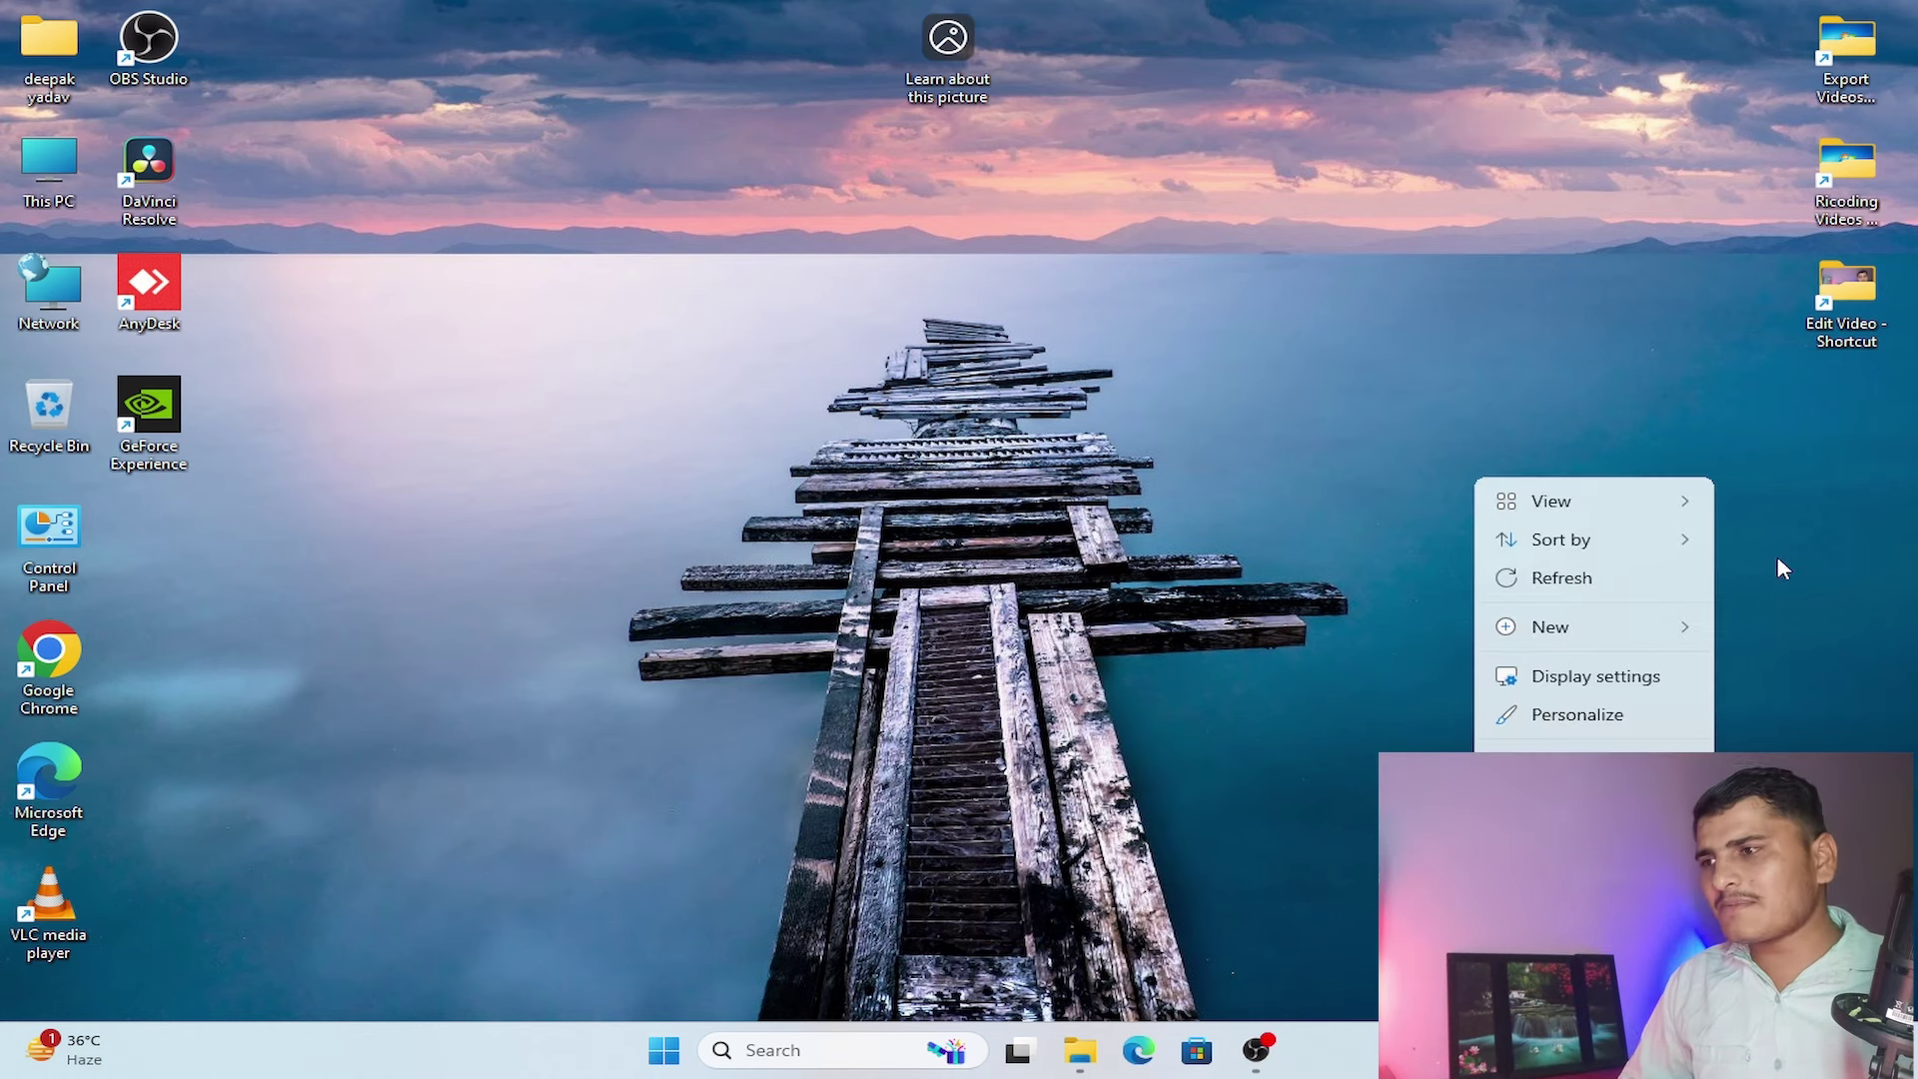
pyautogui.click(1614, 587)
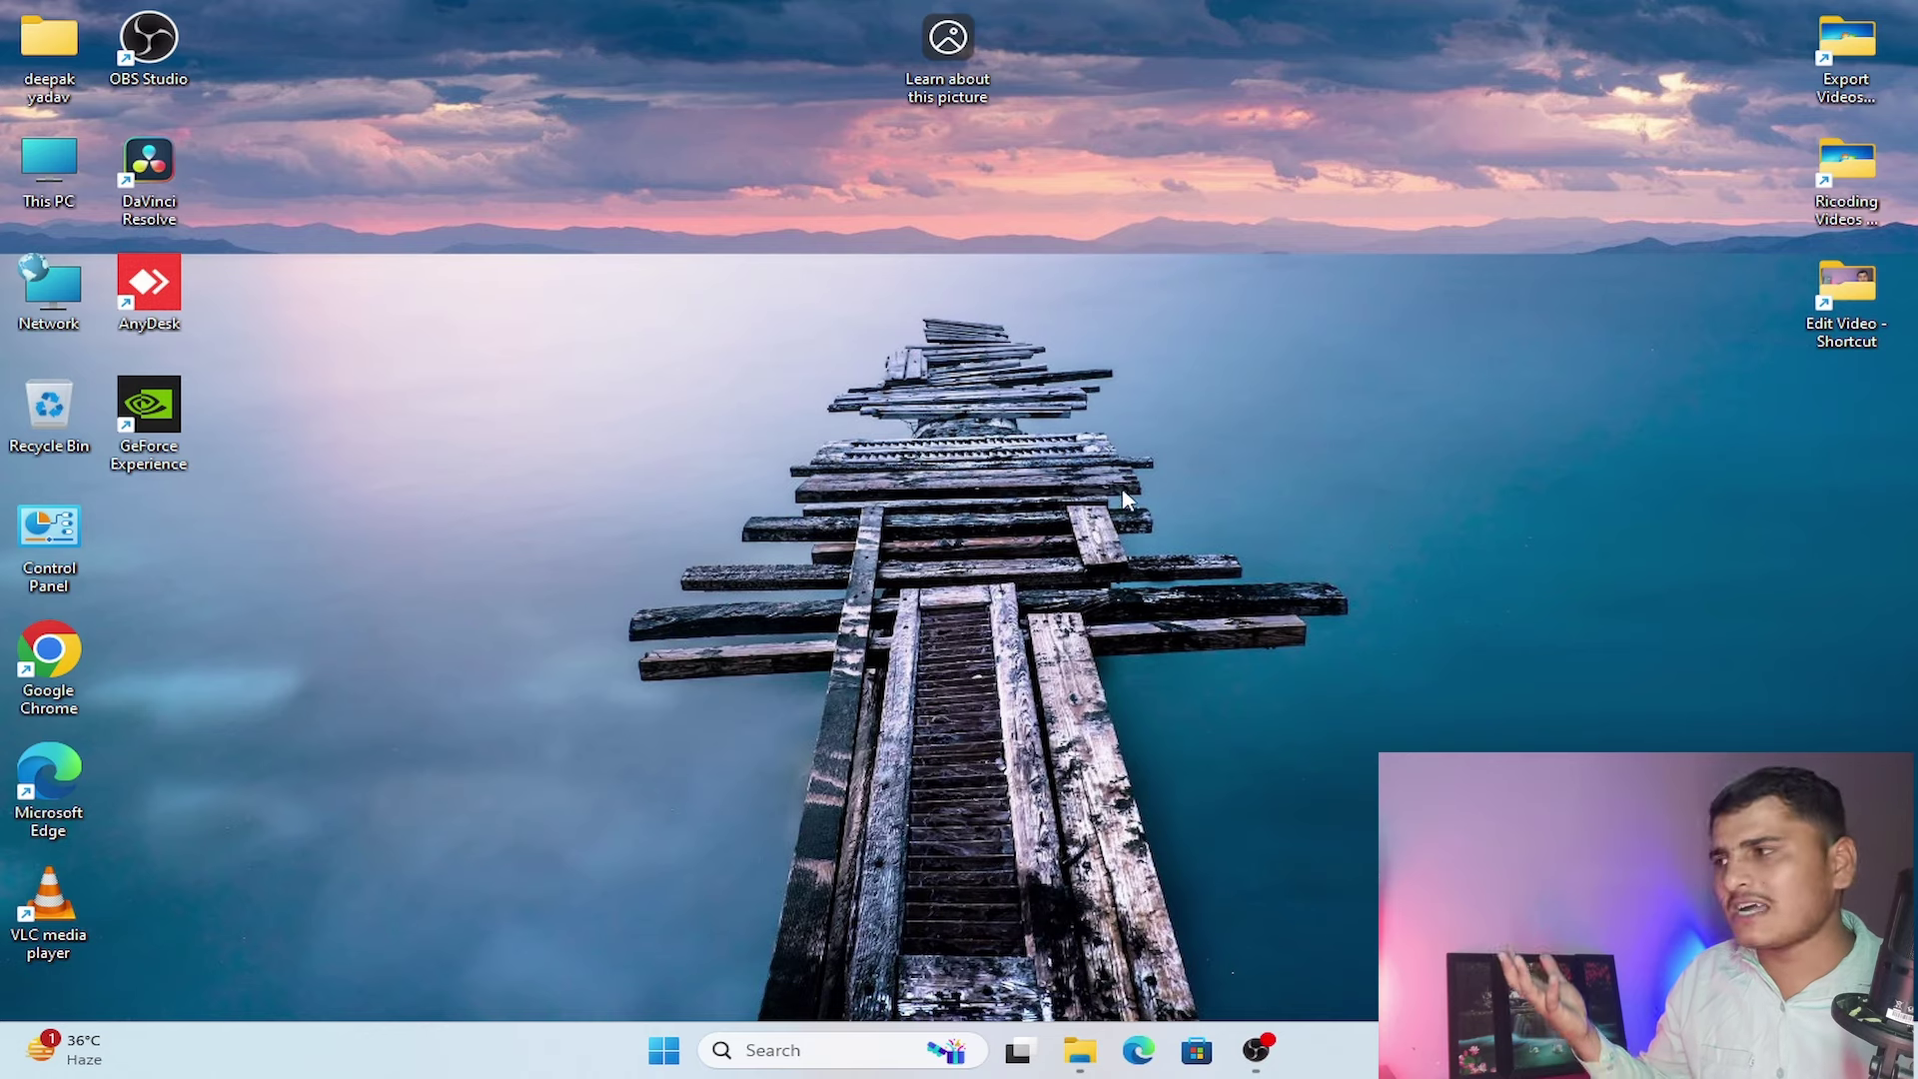
# - Switch to Google Chrome, search Google by voice for "Zebronics boot ki" and examine the results for the motherboard's boot key
pyautogui.doubleClick(12, 659)
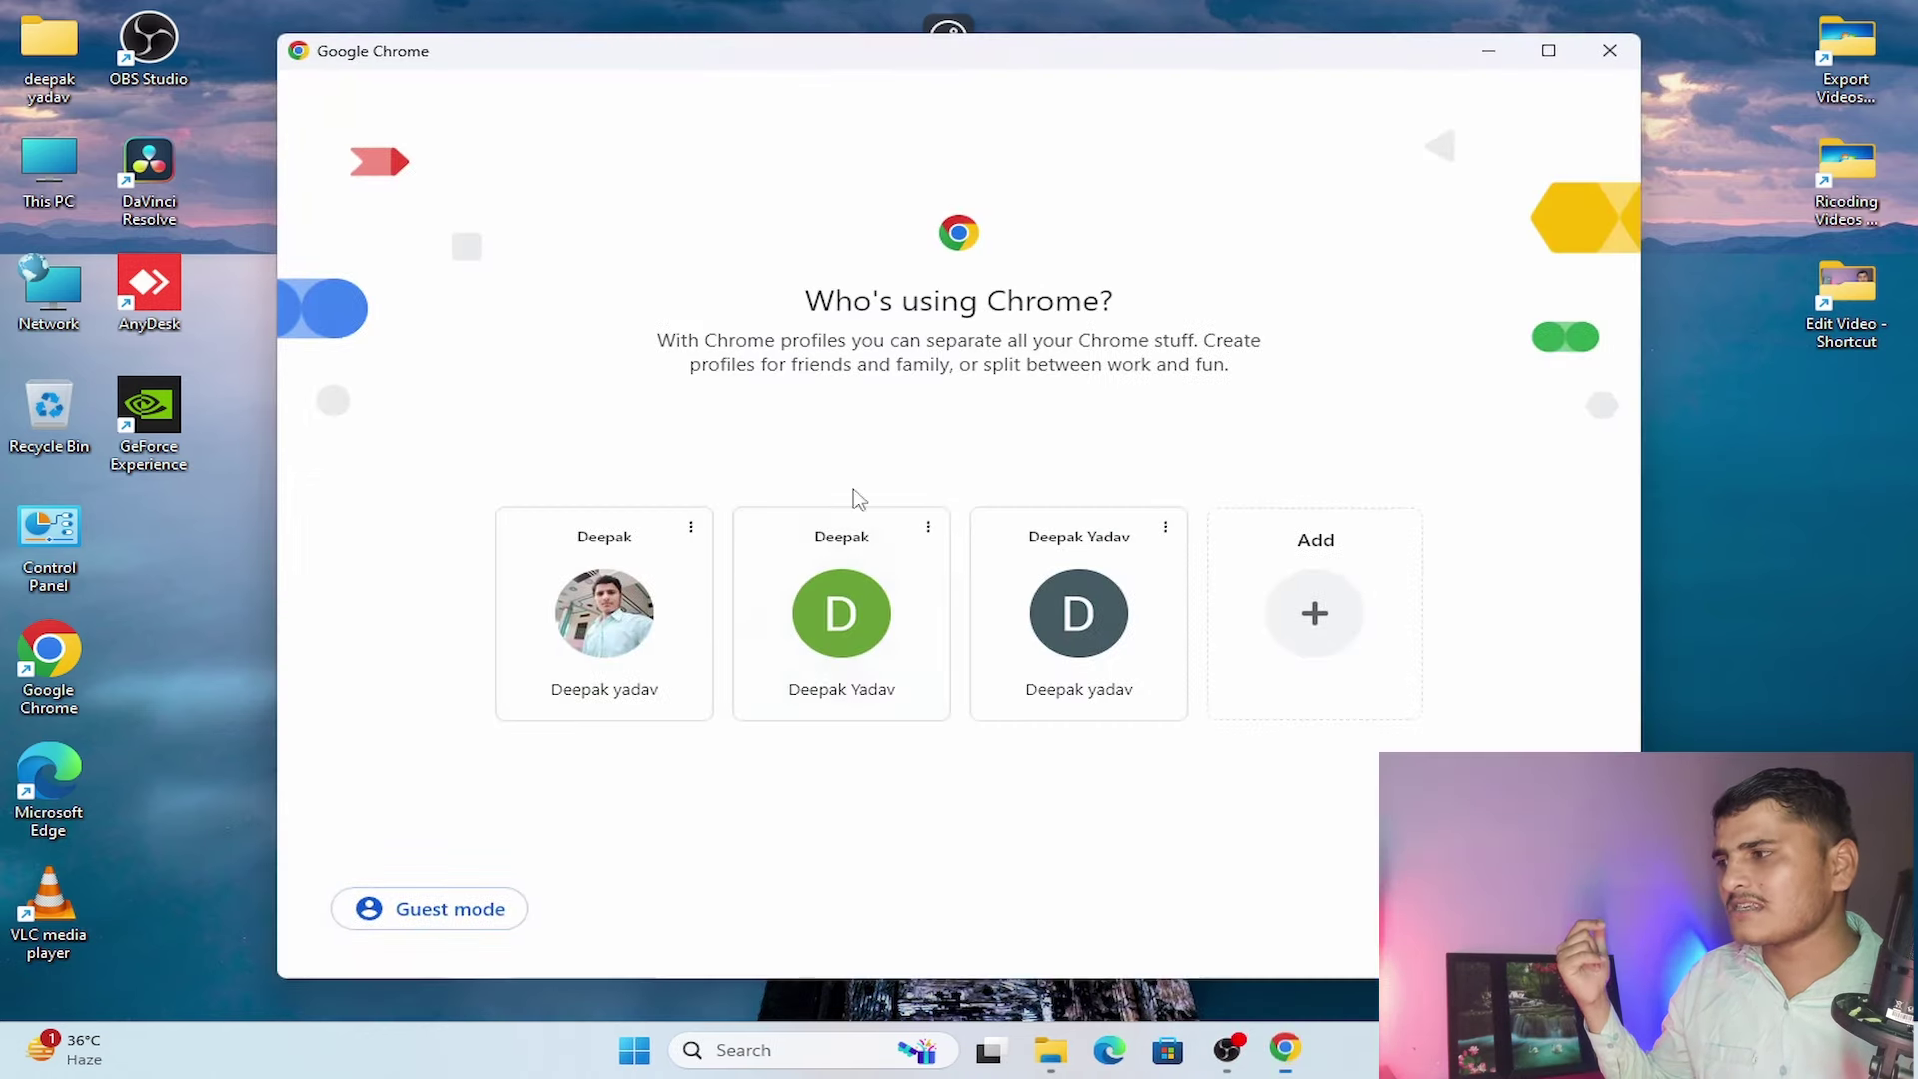
pyautogui.click(627, 642)
pyautogui.click(710, 524)
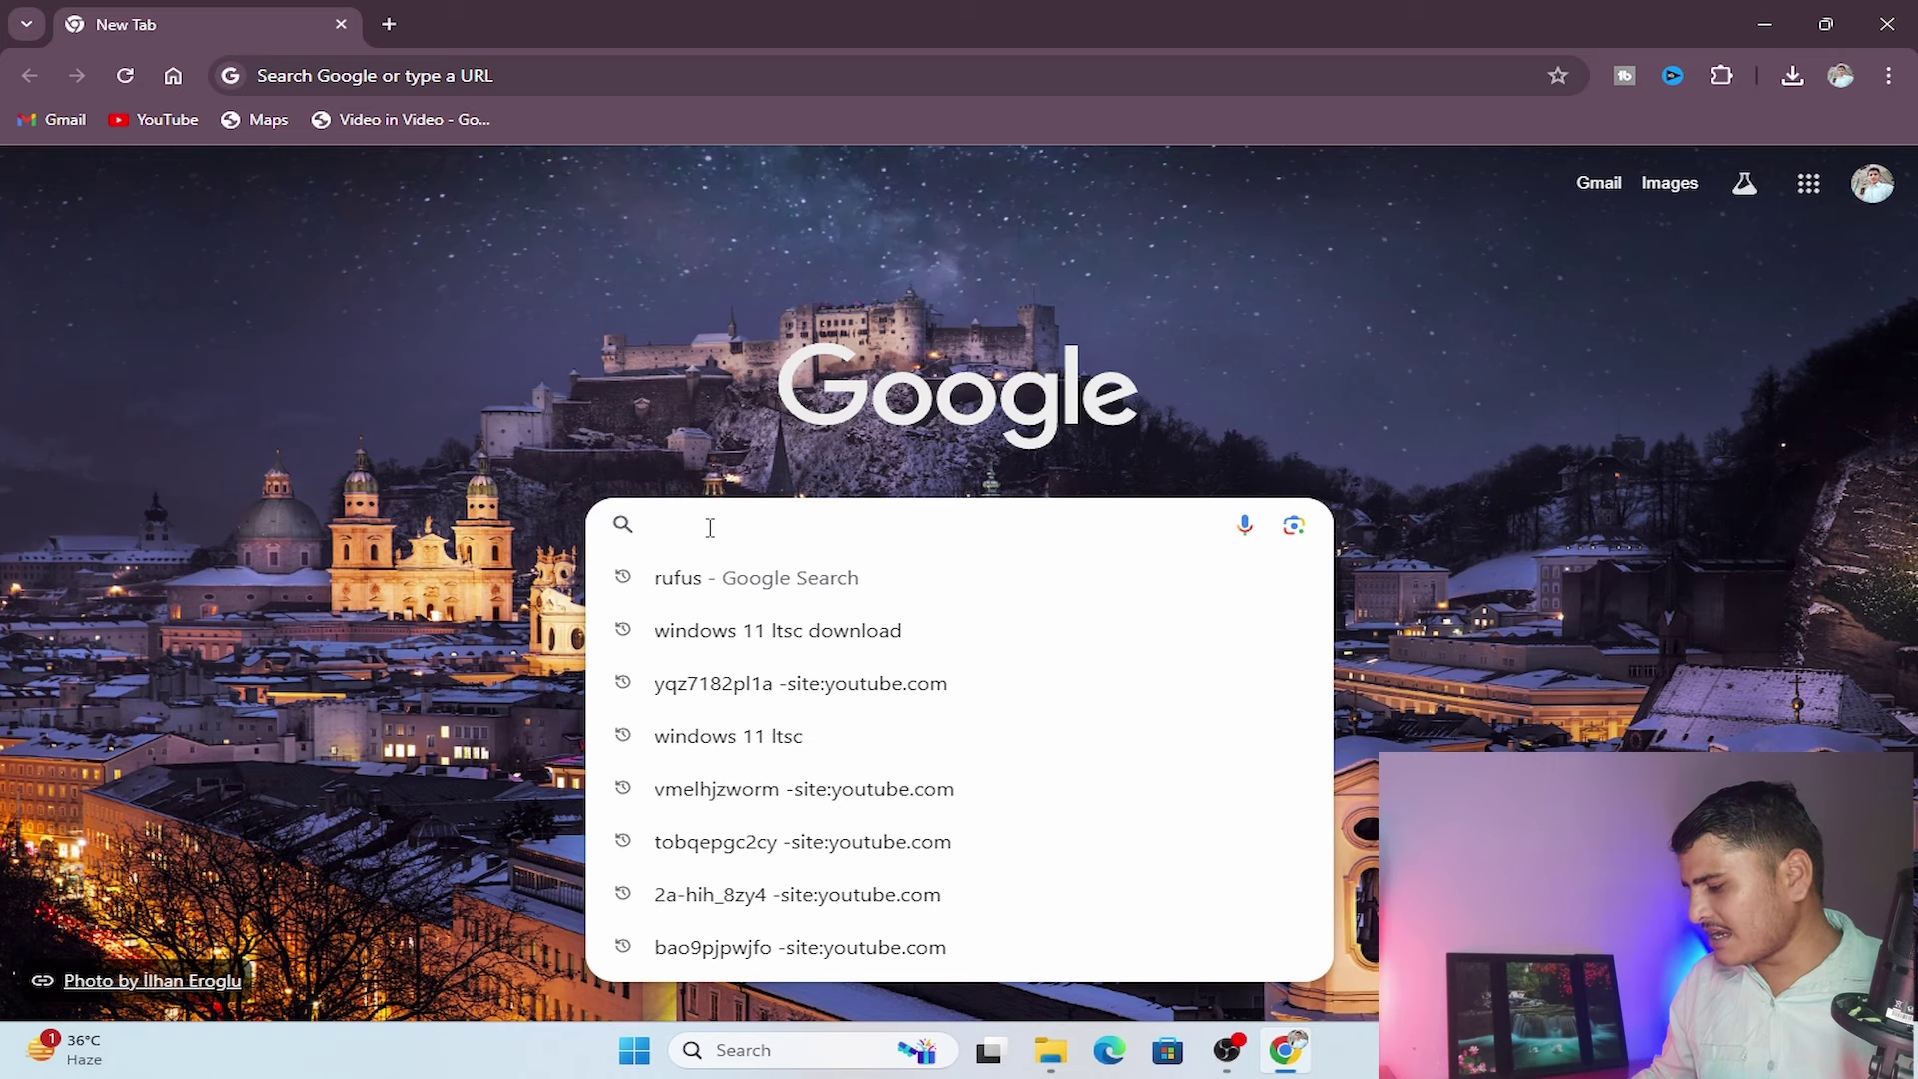
pyautogui.click(1243, 524)
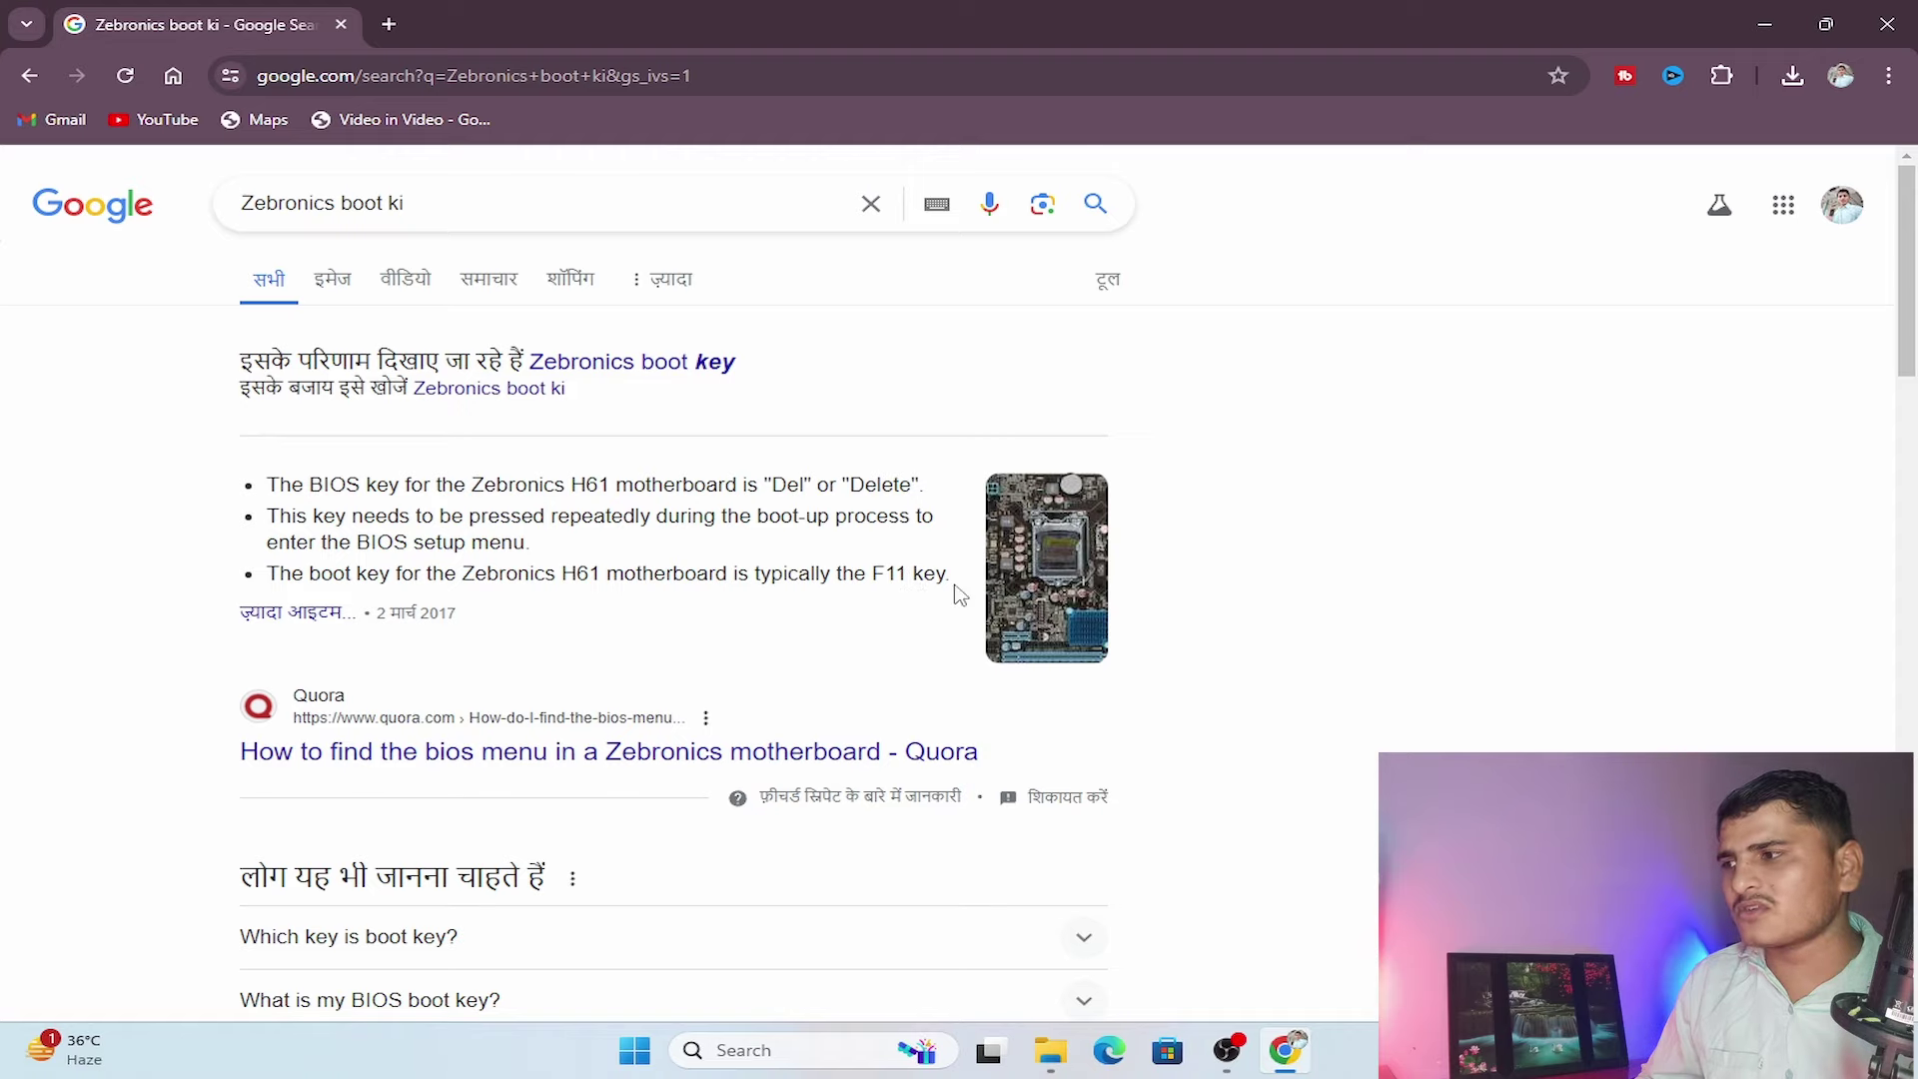
pyautogui.scroll(-3, 903, 595)
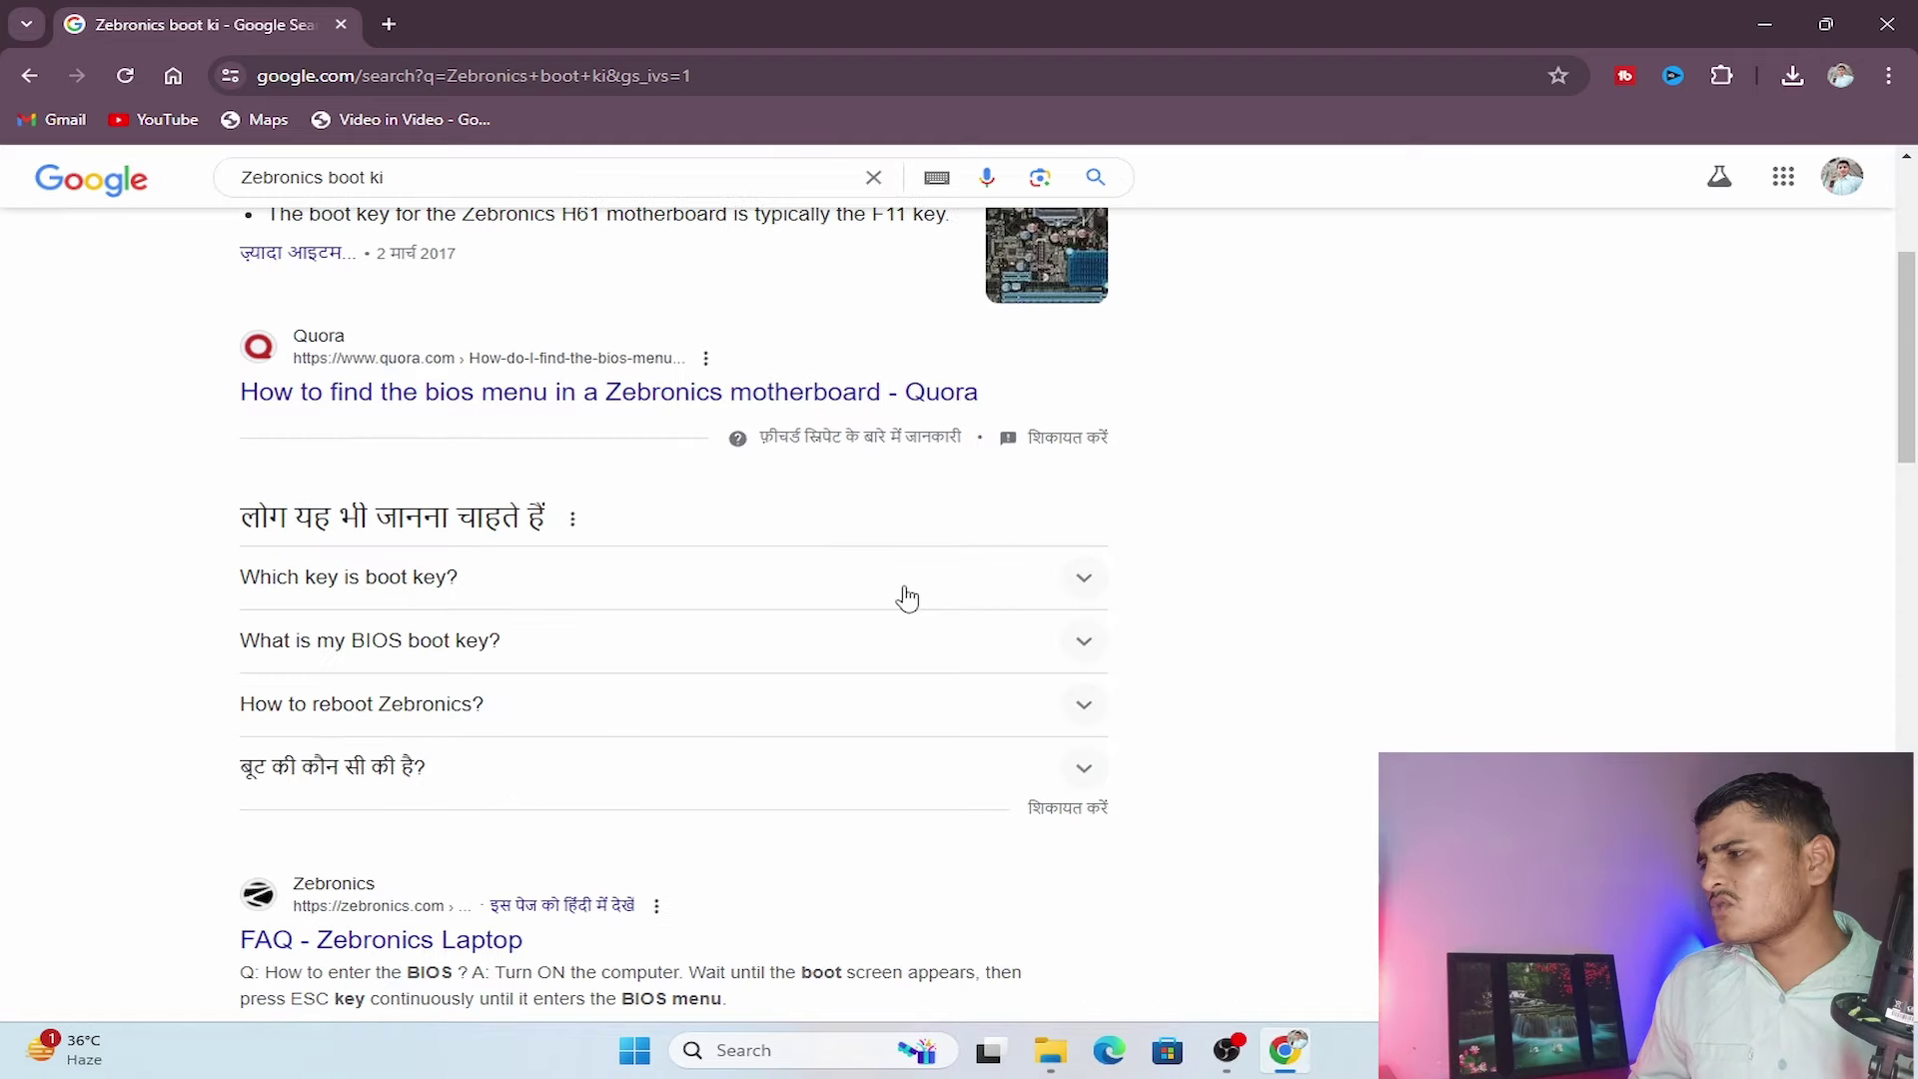
pyautogui.scroll(3, 902, 596)
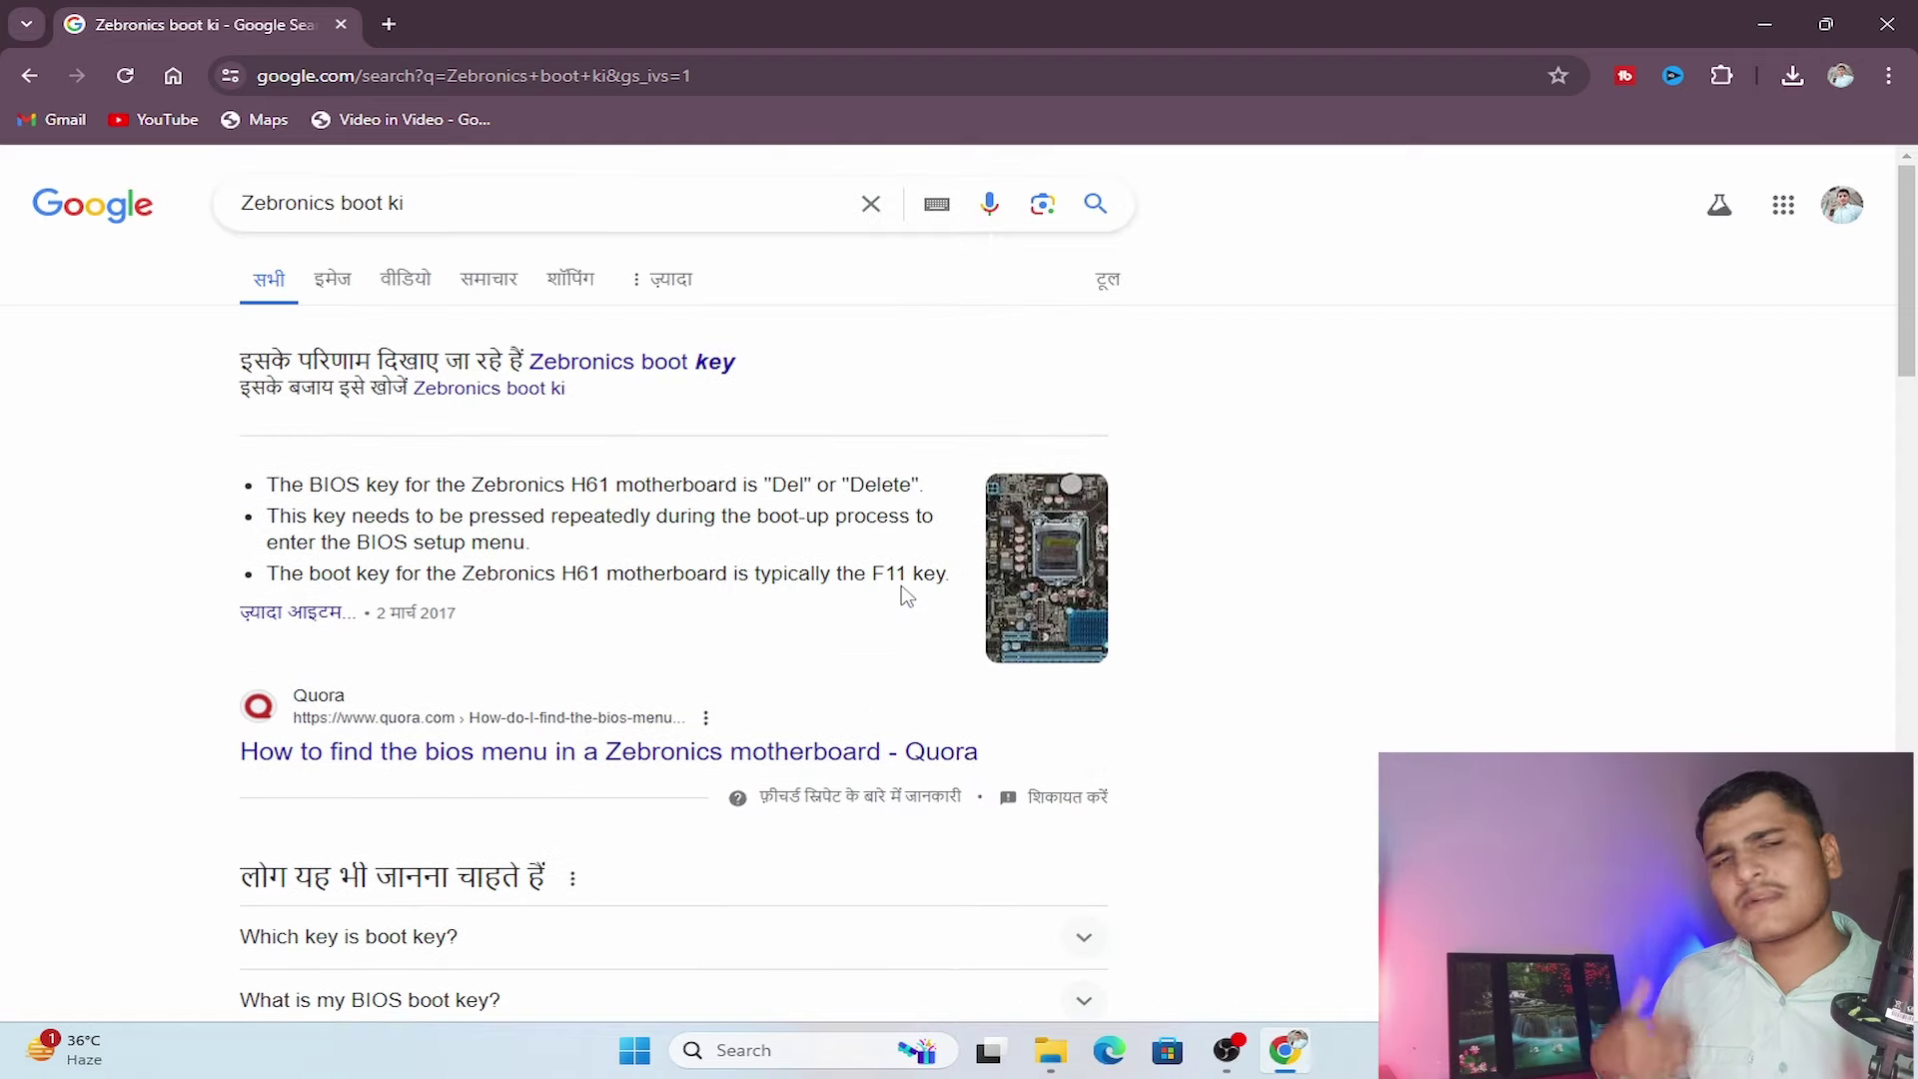
pyautogui.click(1887, 24)
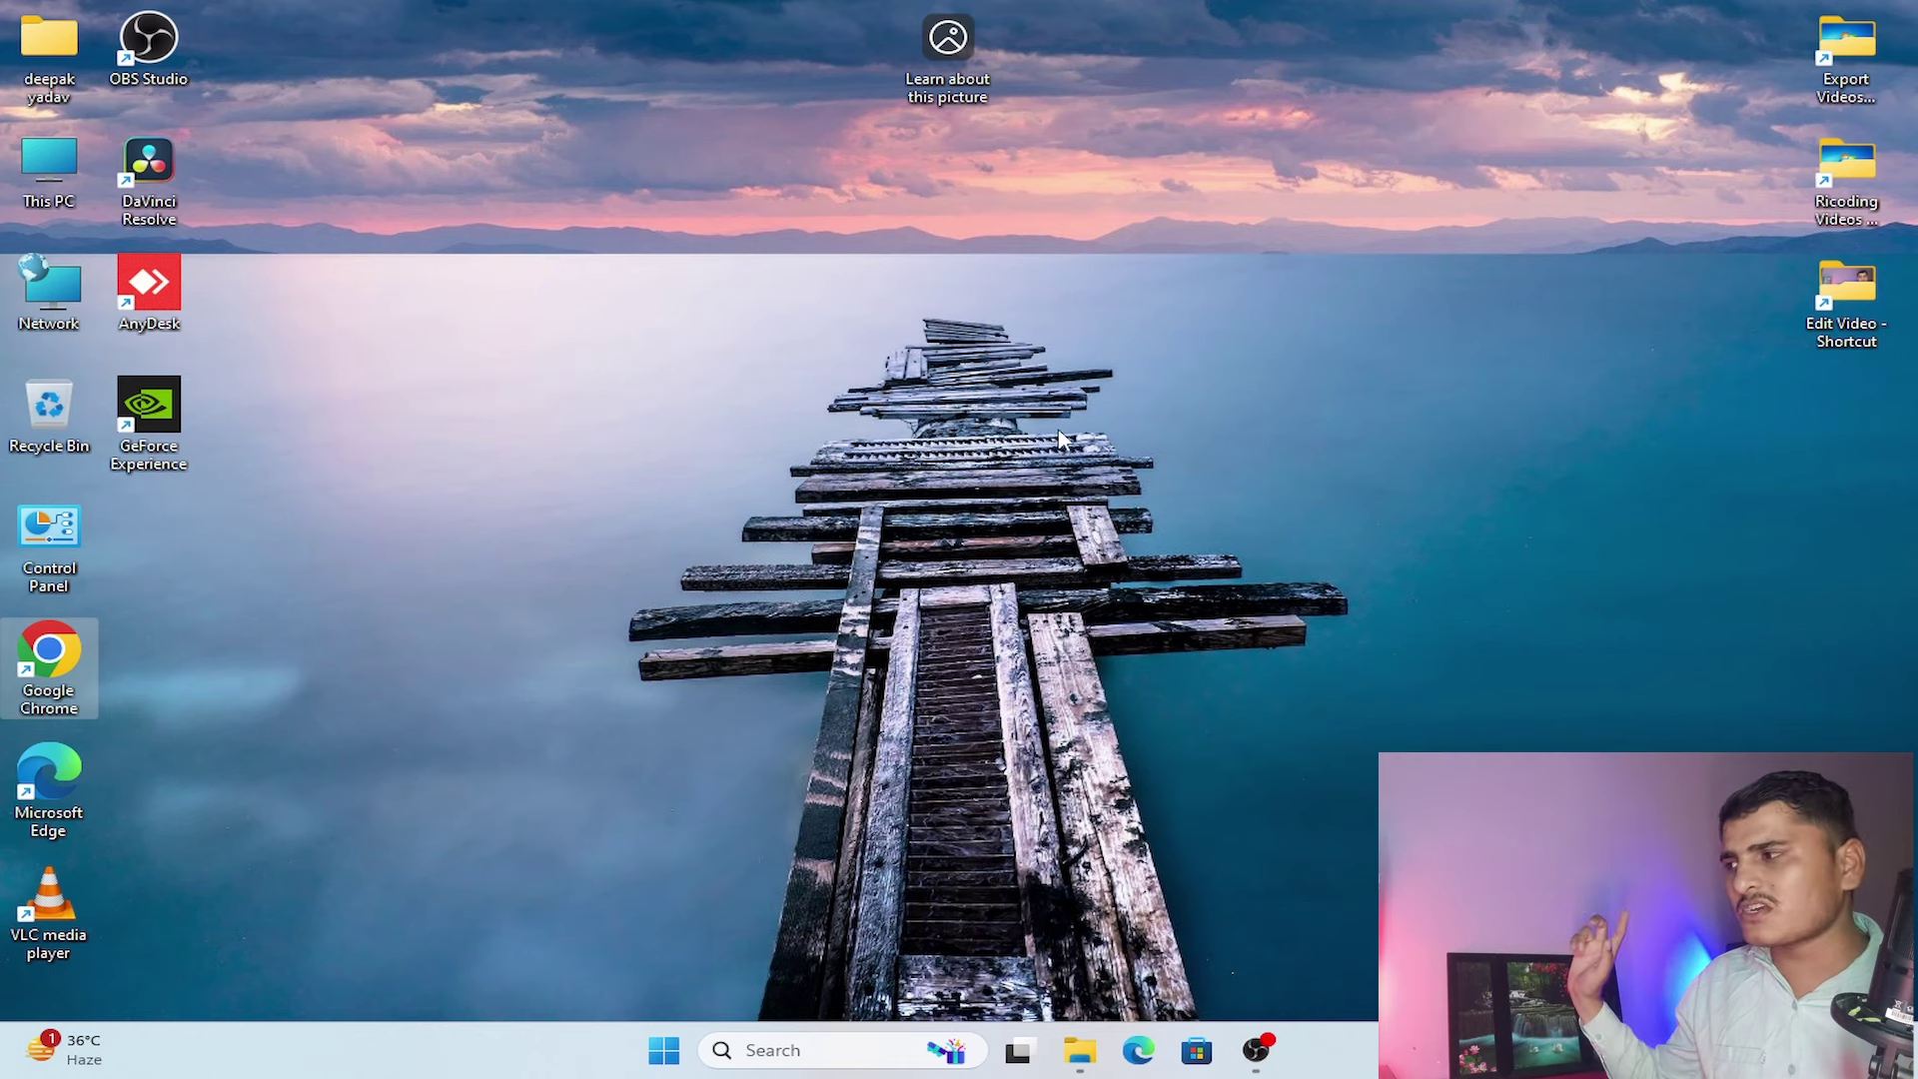
pyautogui.rightClick(1006, 492)
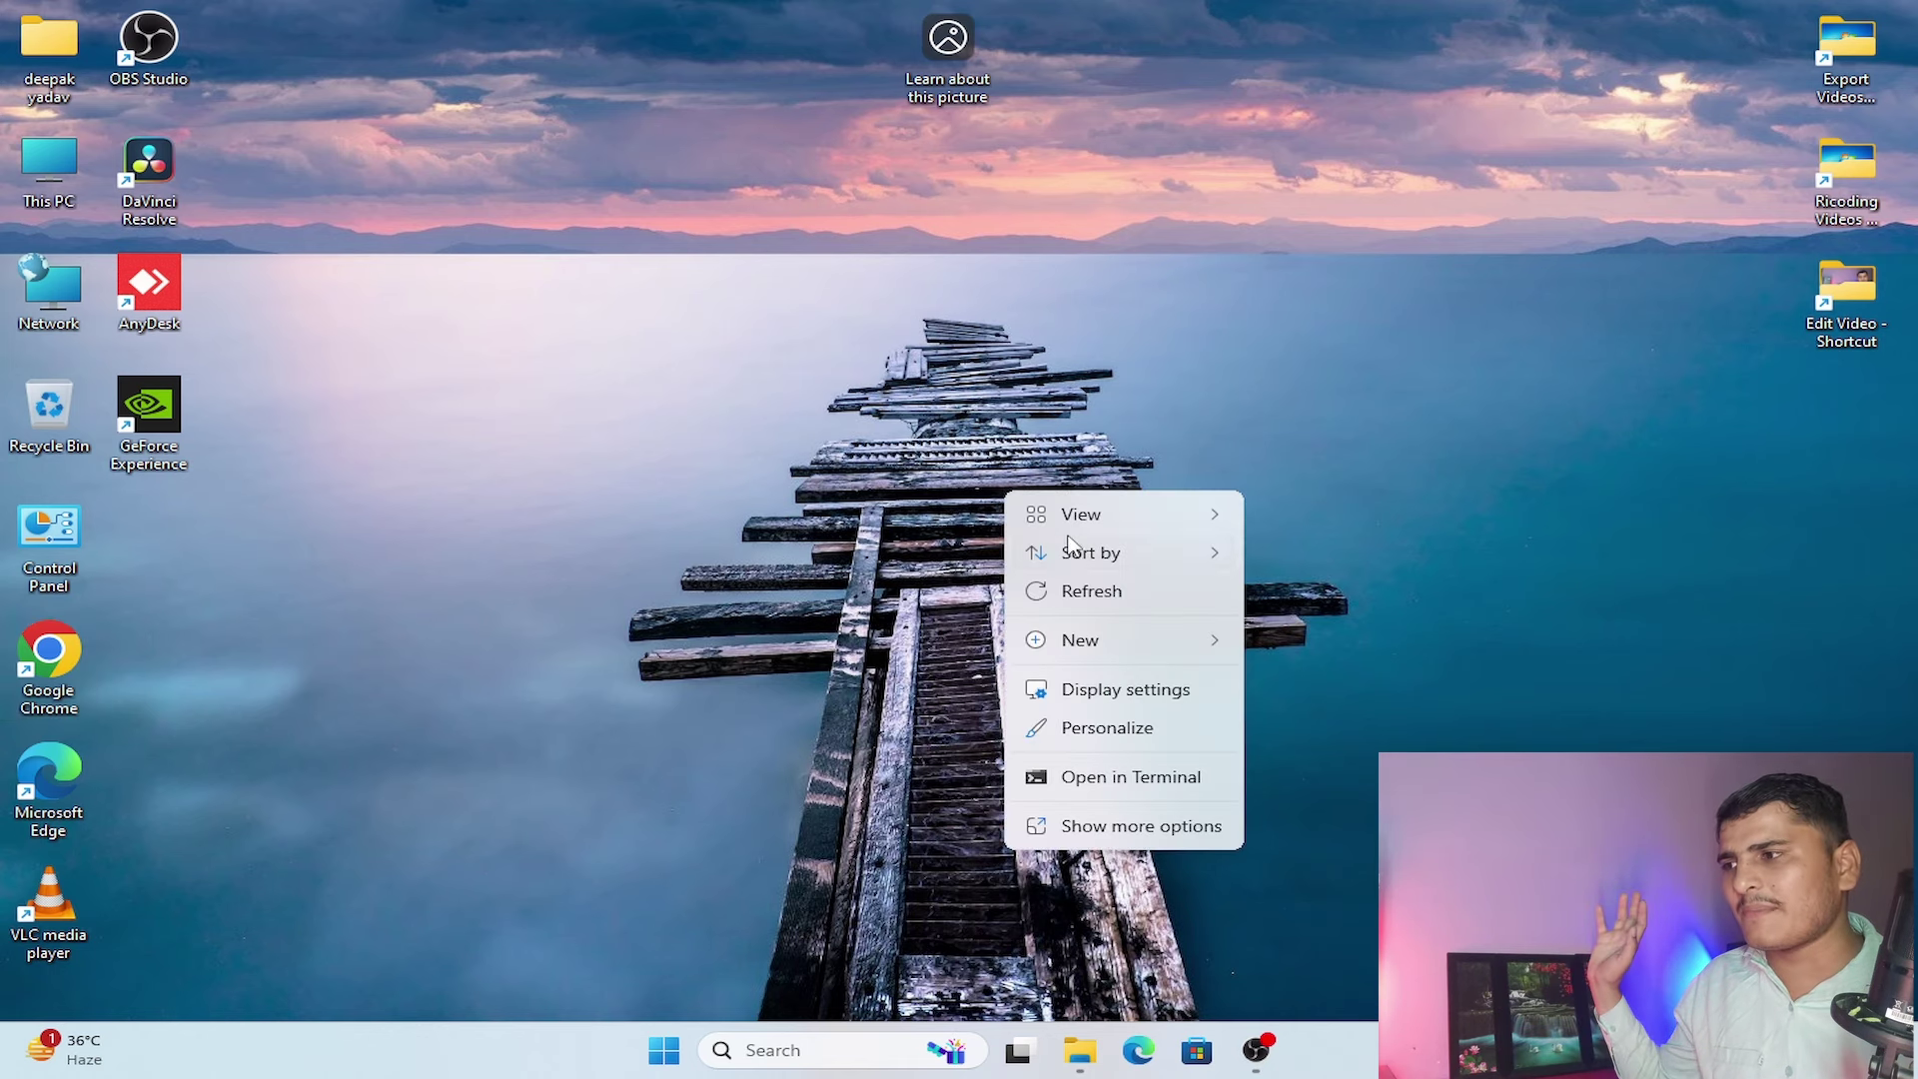
pyautogui.click(1099, 589)
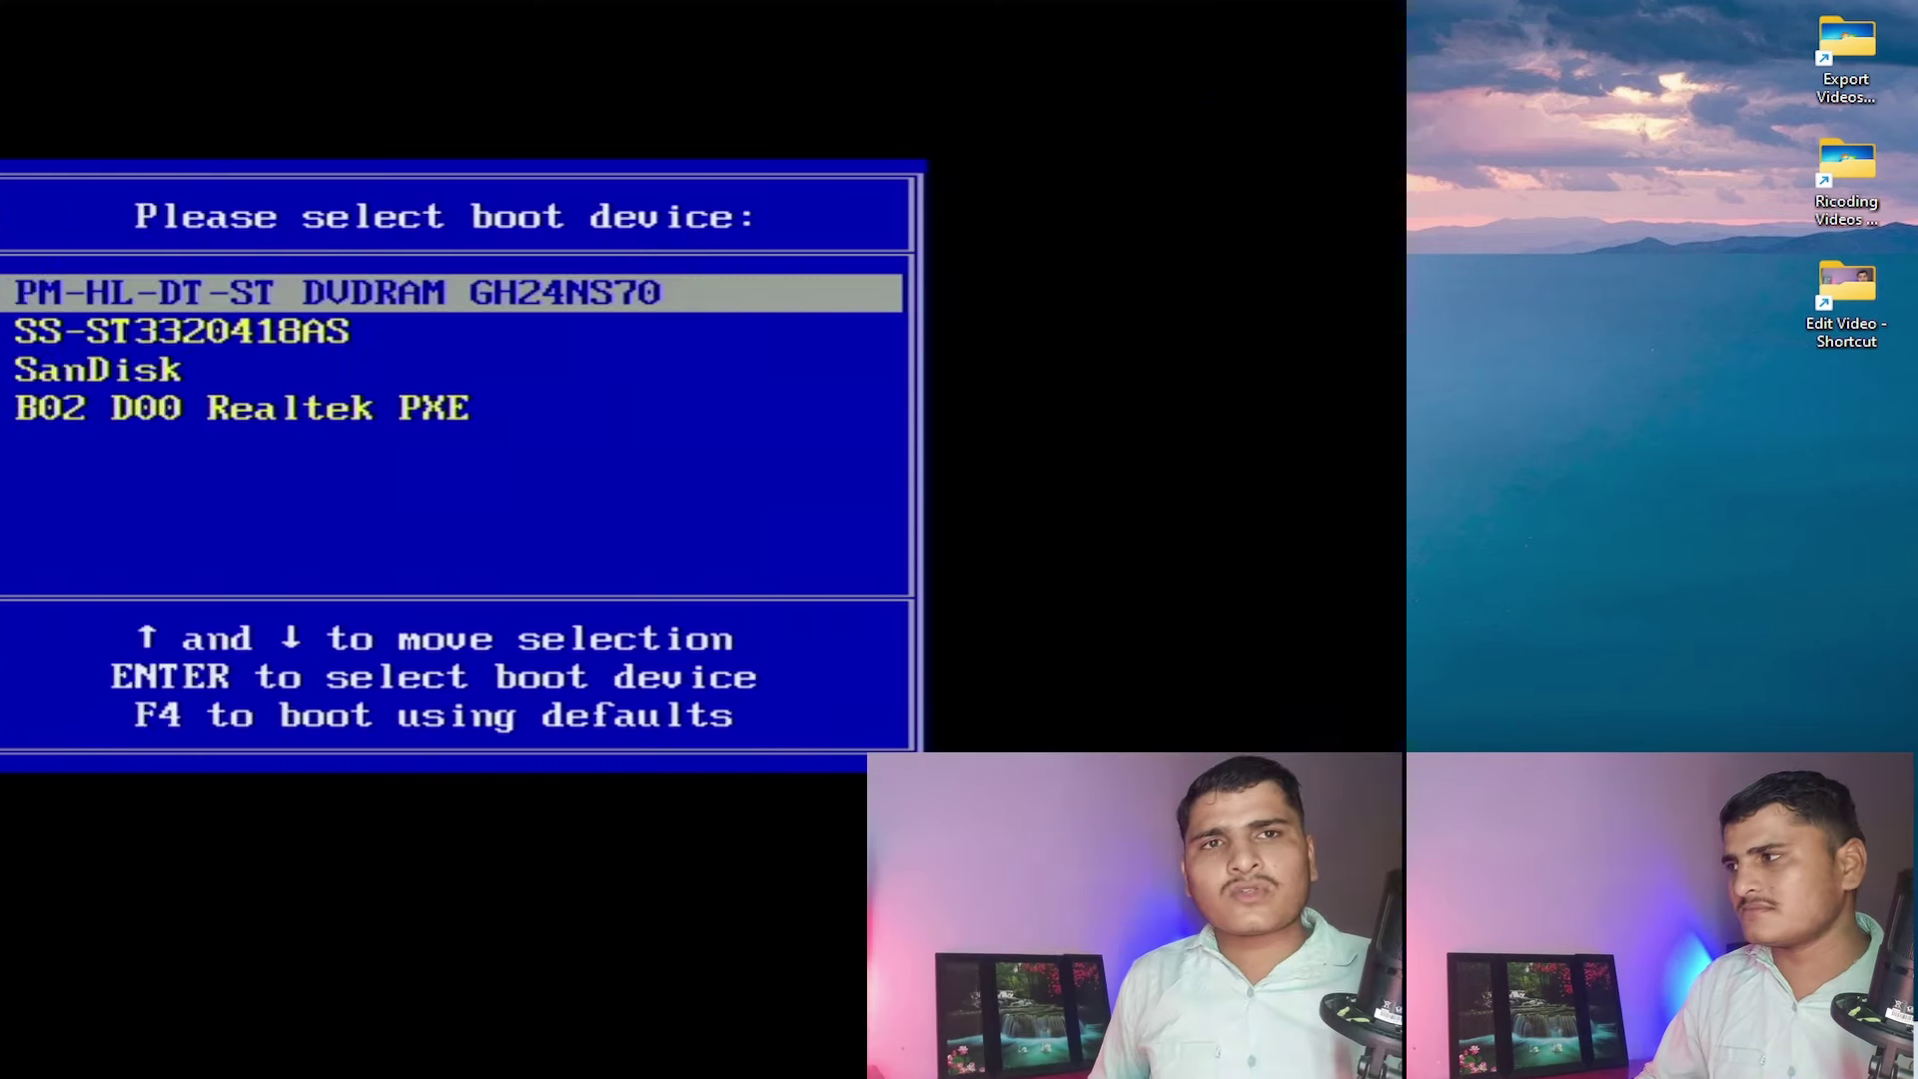